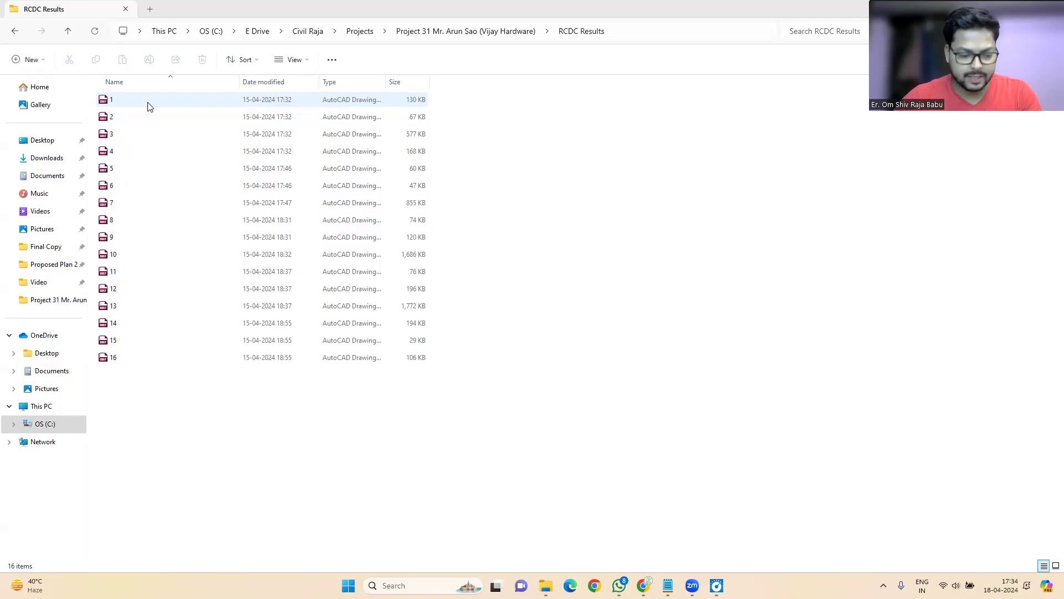
Select all sixteen drawing files in RCDC Results and copy them as paths.
left_click(148, 106)
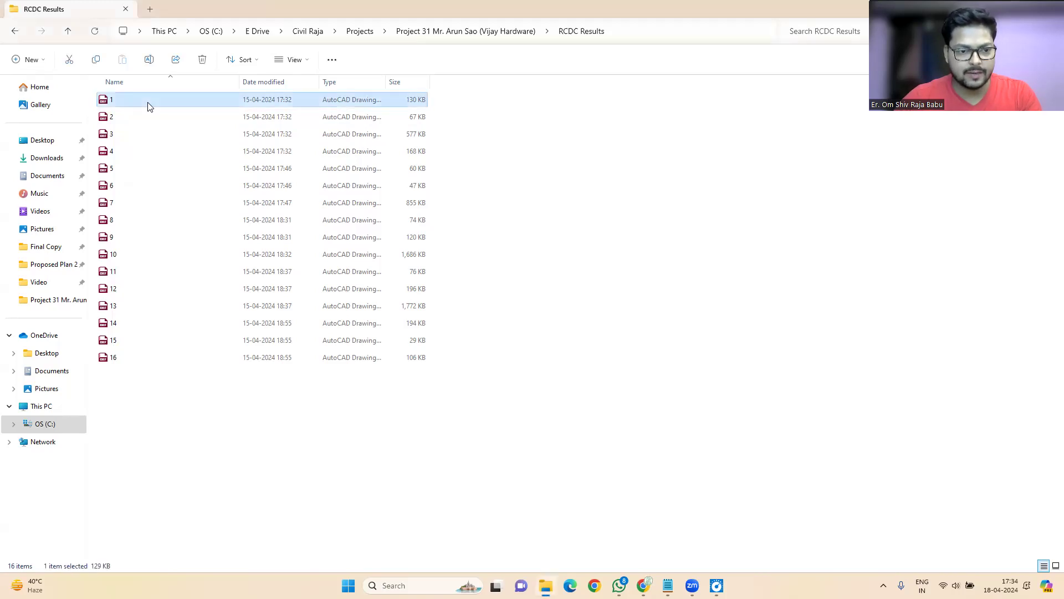
right_click(148, 107)
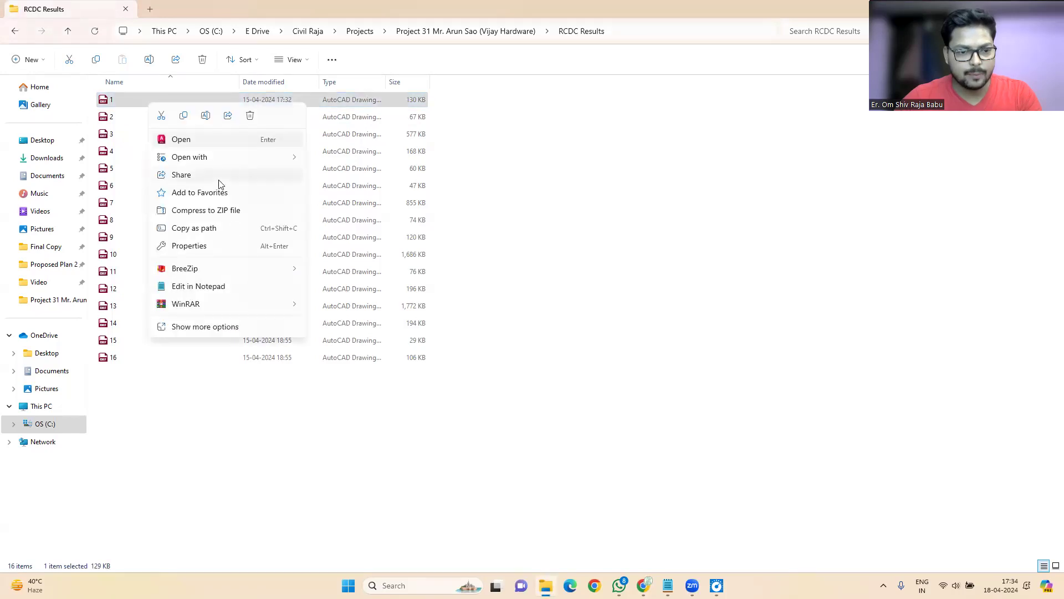
left_click(541, 256)
left_click(512, 378)
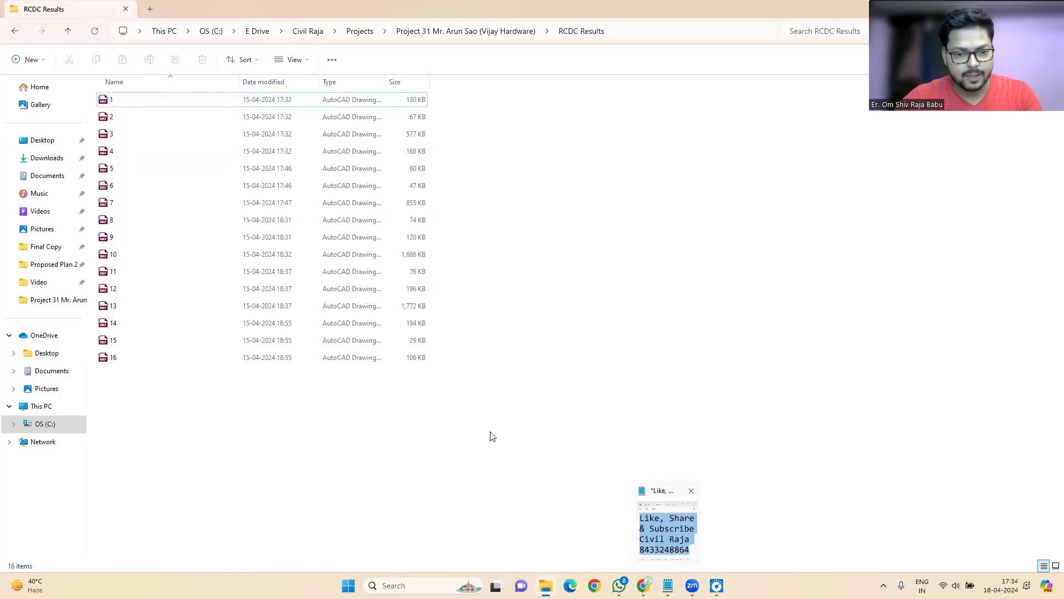
left_click_drag(471, 401, 153, 90)
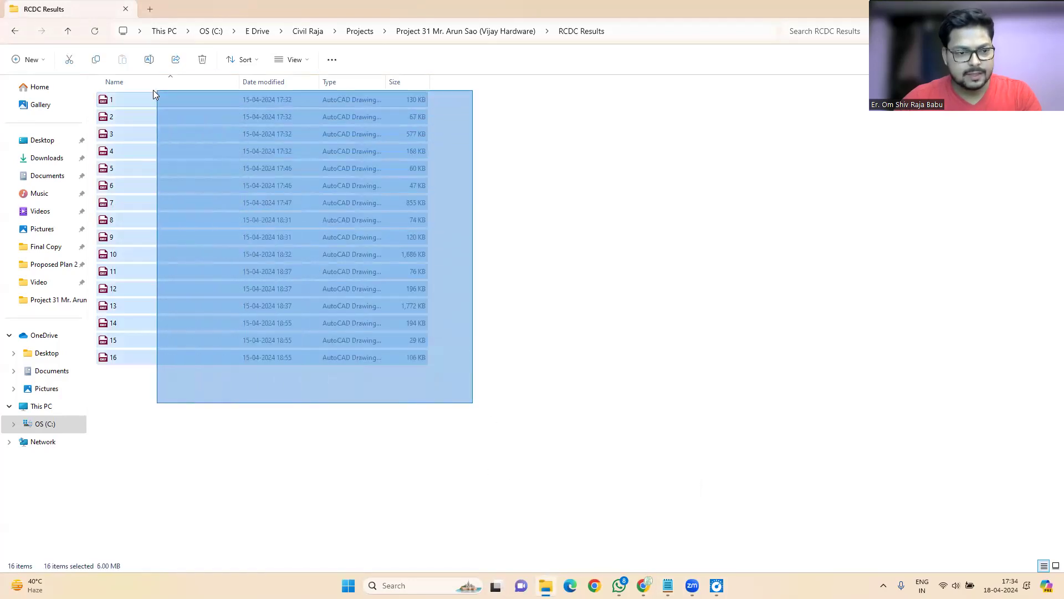
right_click(205, 136)
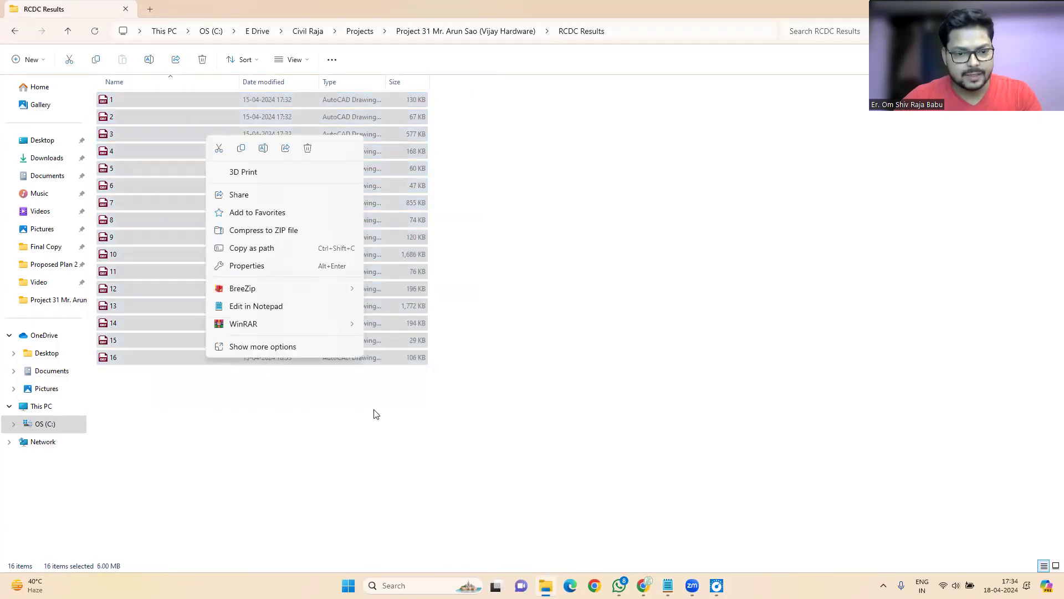
left_click(547, 333)
left_click_drag(469, 395, 216, 89)
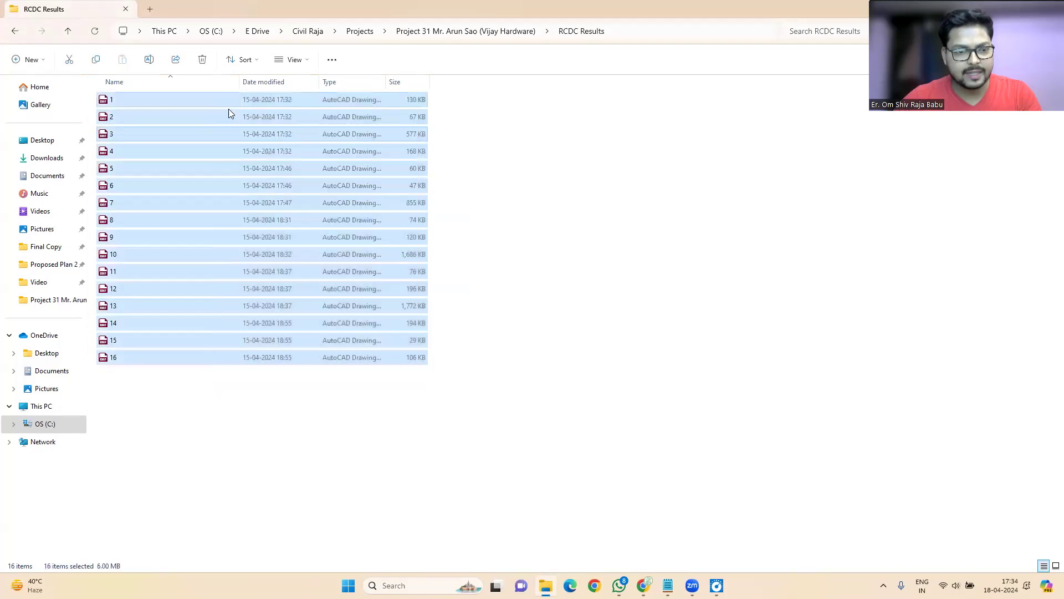
right_click(300, 201)
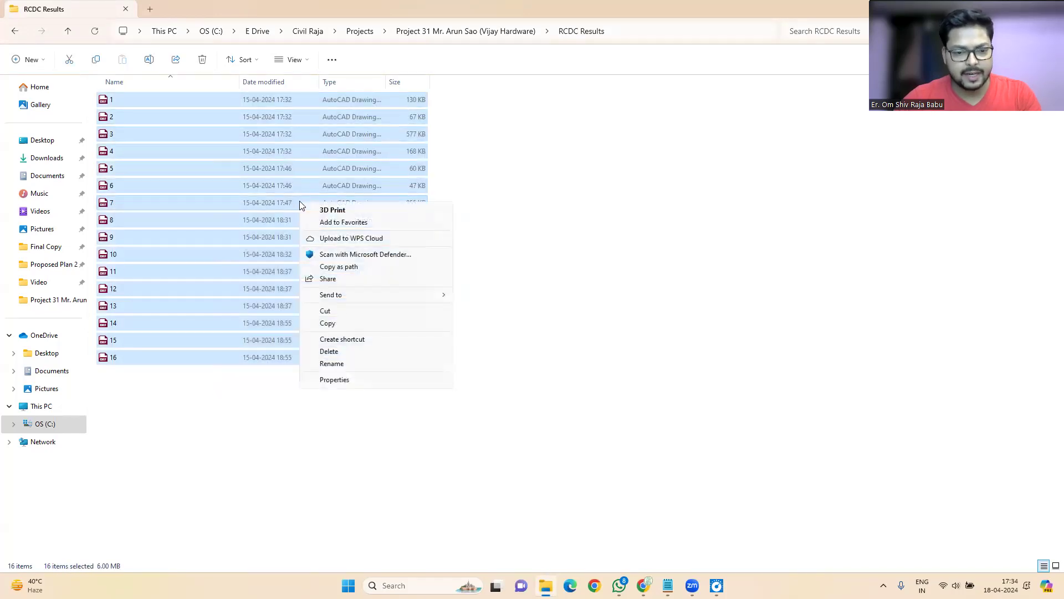
left_click(339, 266)
Maximize Notepad and select a line of text in the current note.
left_click(668, 586)
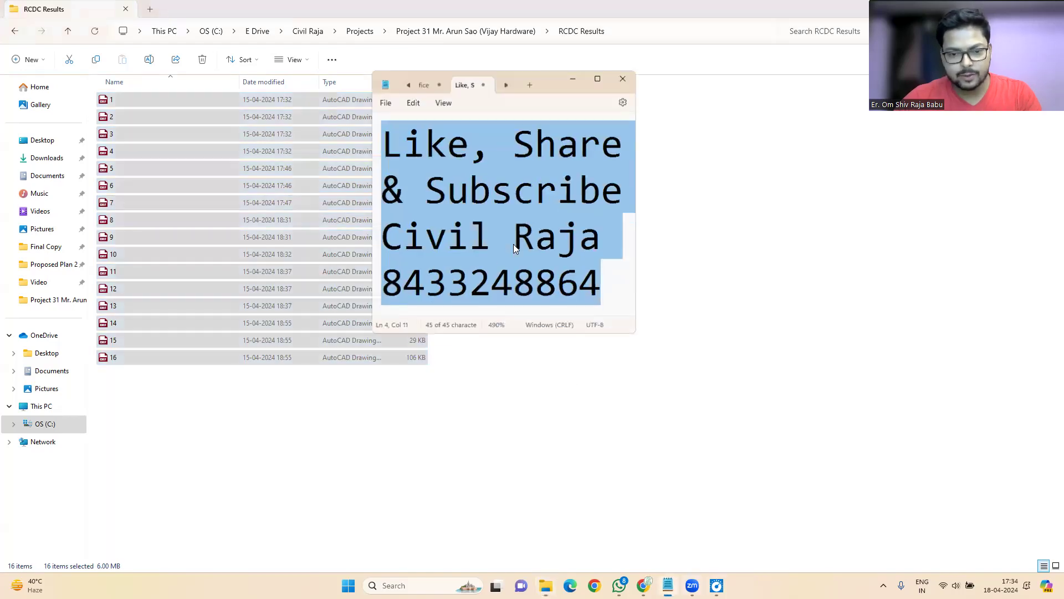
left_click(598, 78)
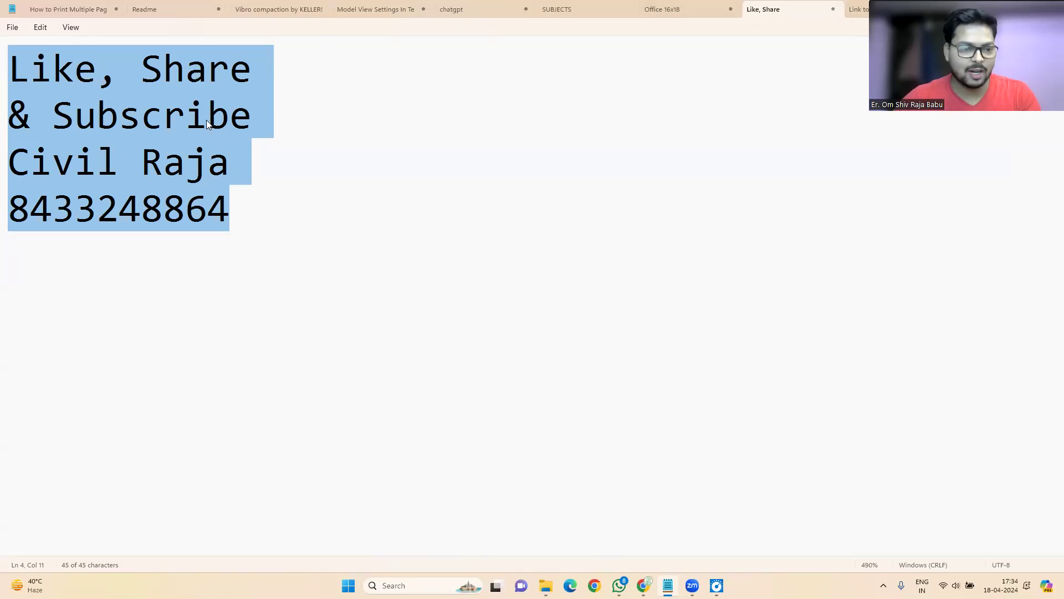
left_click(172, 173)
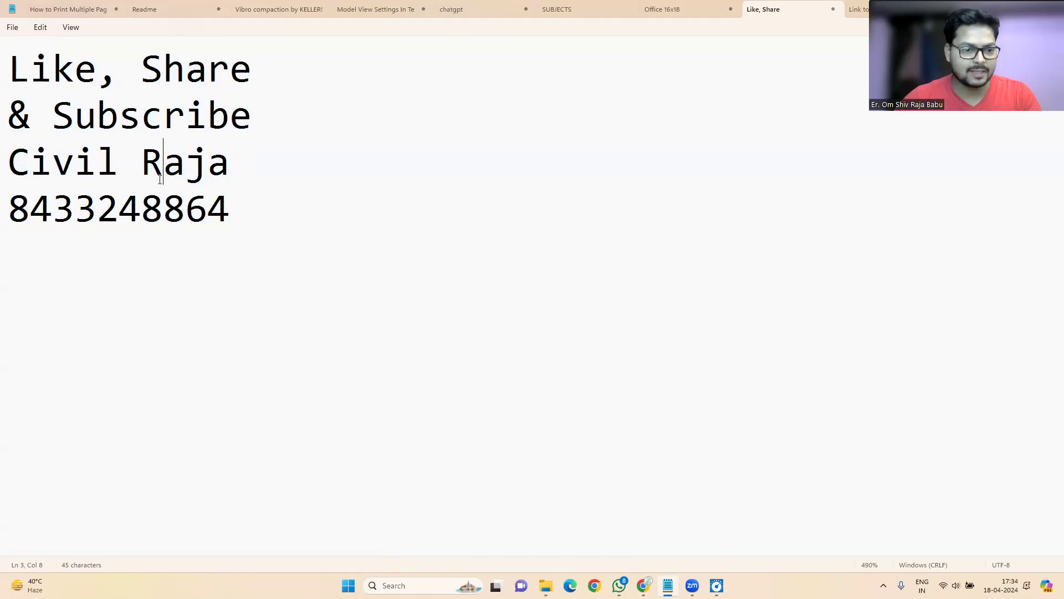
left_click_drag(231, 205, 11, 211)
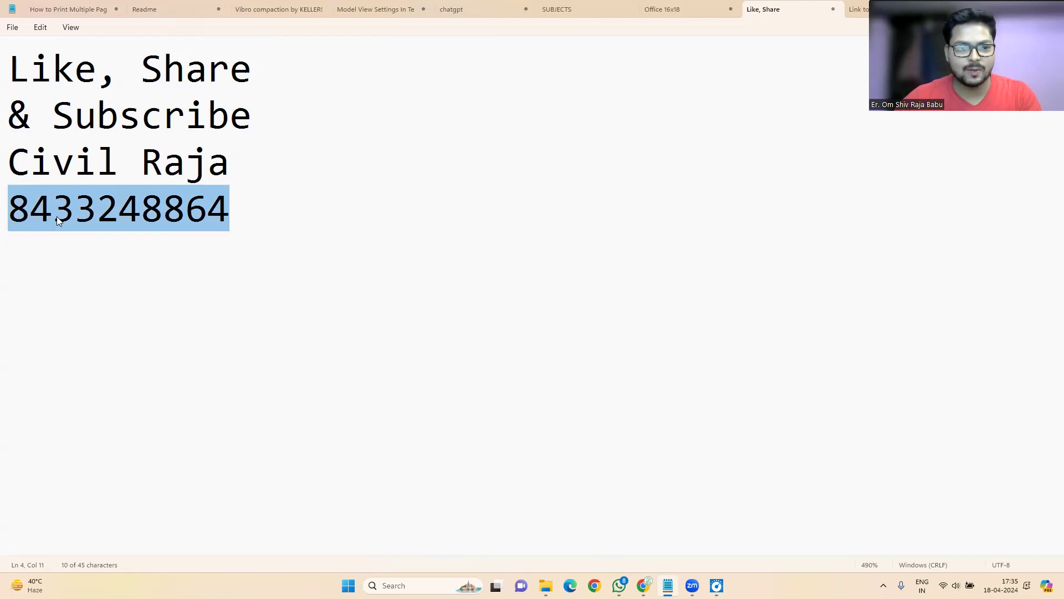
Switch to the Readme note and scroll through its sixteen quoted .dxf paths.
left_click(154, 7)
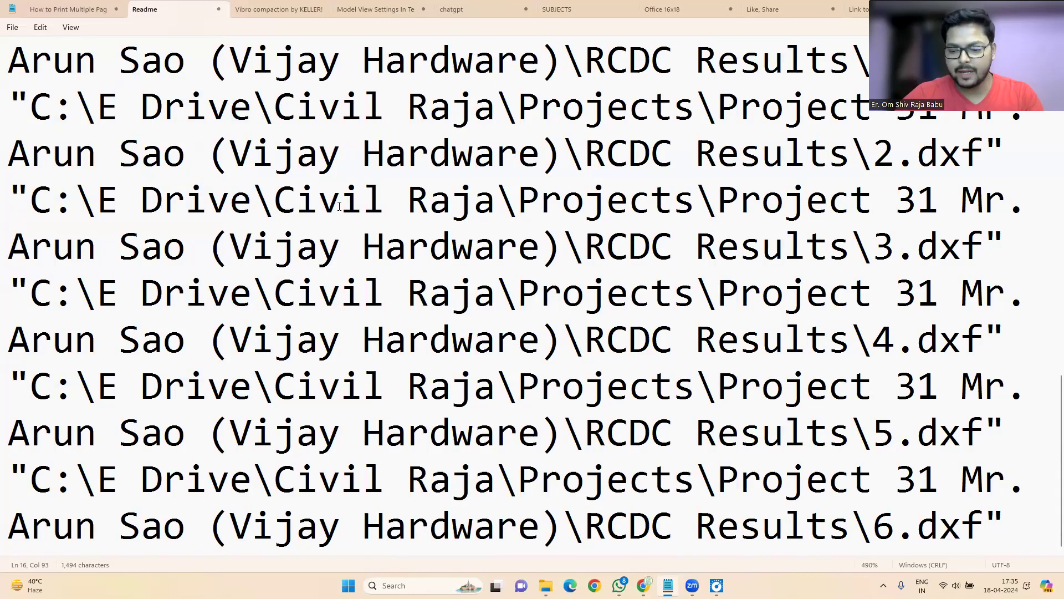
scroll(339, 207, "down", 1, "ctrl")
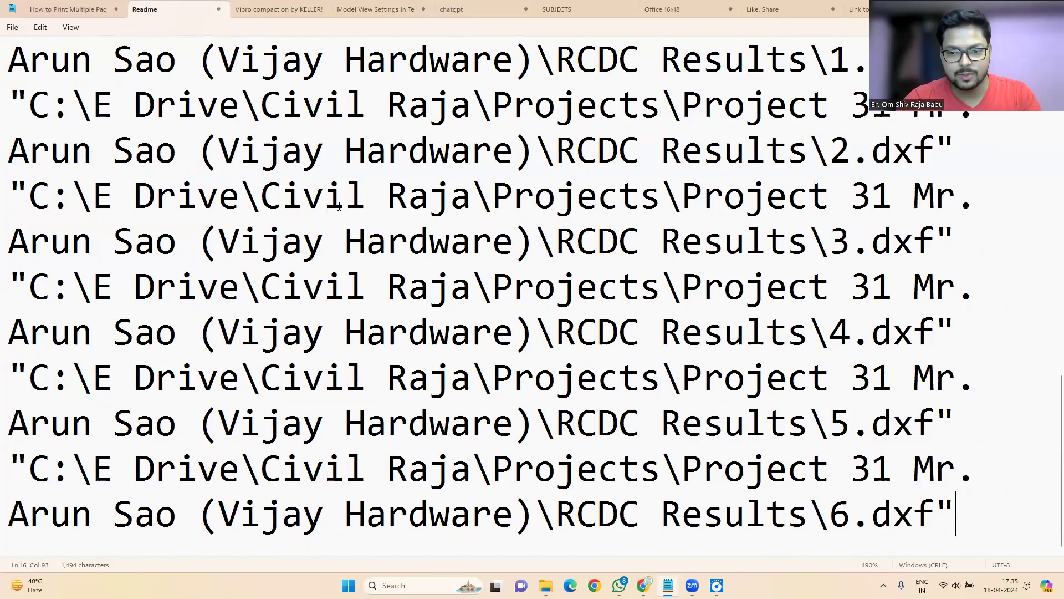
scroll(340, 206, "down", 10, "ctrl")
scroll(339, 207, "down", 15, "ctrl")
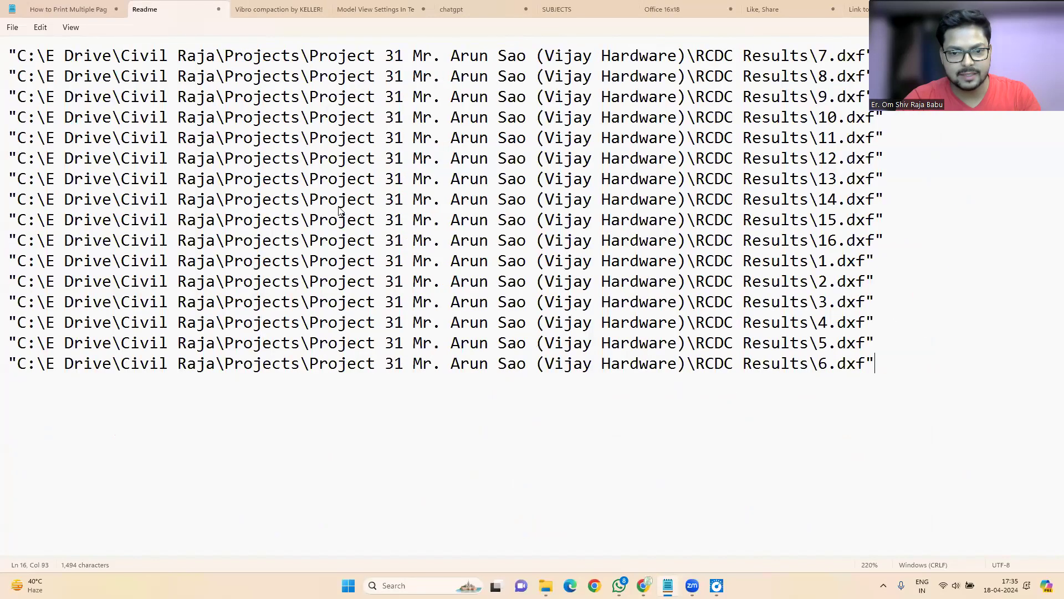
scroll(339, 206, "down", 14, "ctrl")
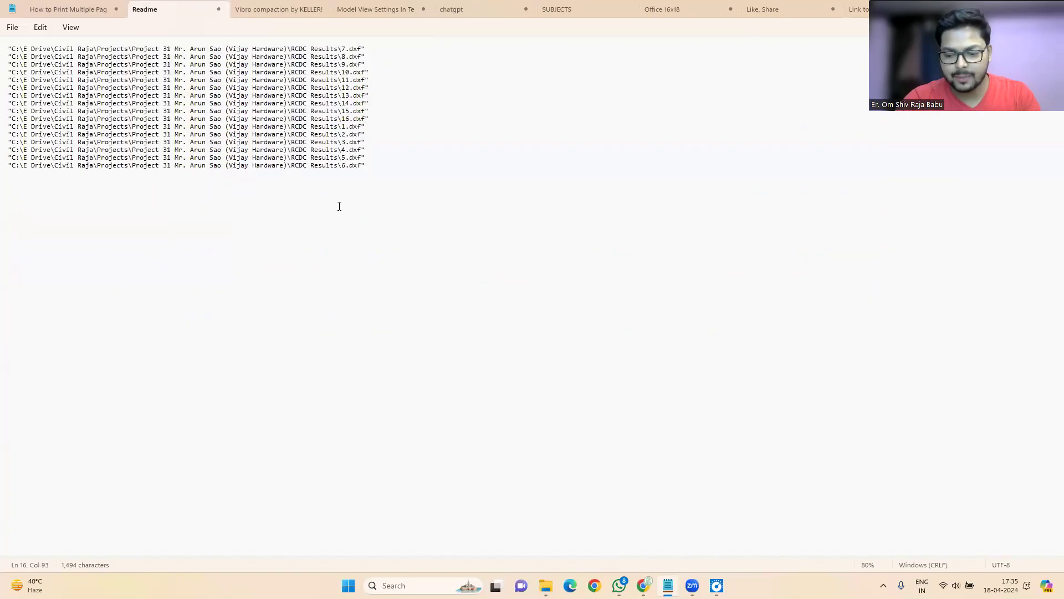
scroll(339, 206, "up", 1, "ctrl")
scroll(339, 206, "up", 3, "ctrl")
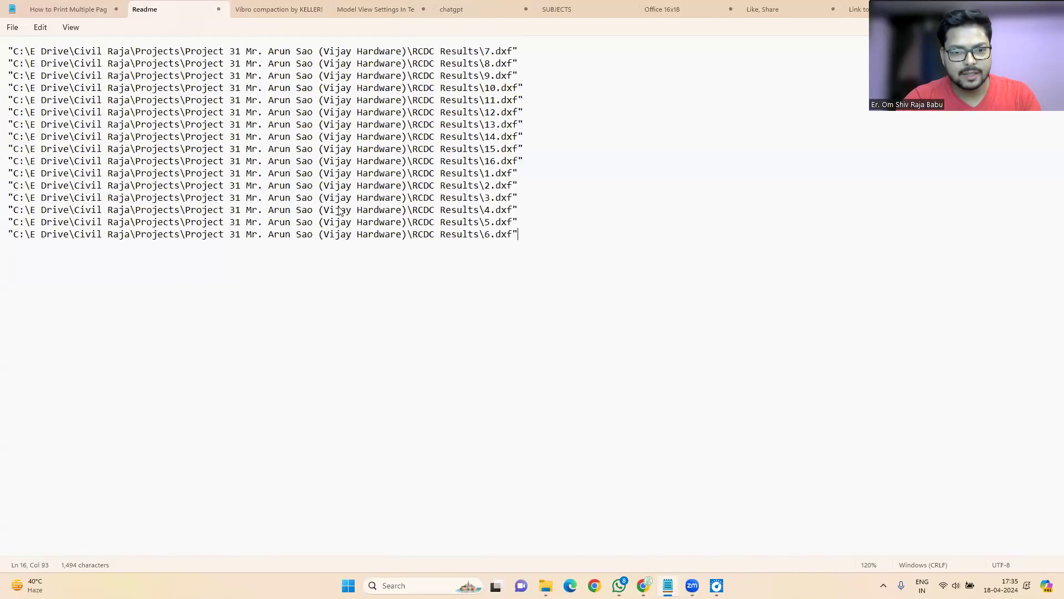
scroll(339, 210, "up", 2, "ctrl")
scroll(339, 210, "up", 2, "ctrl")
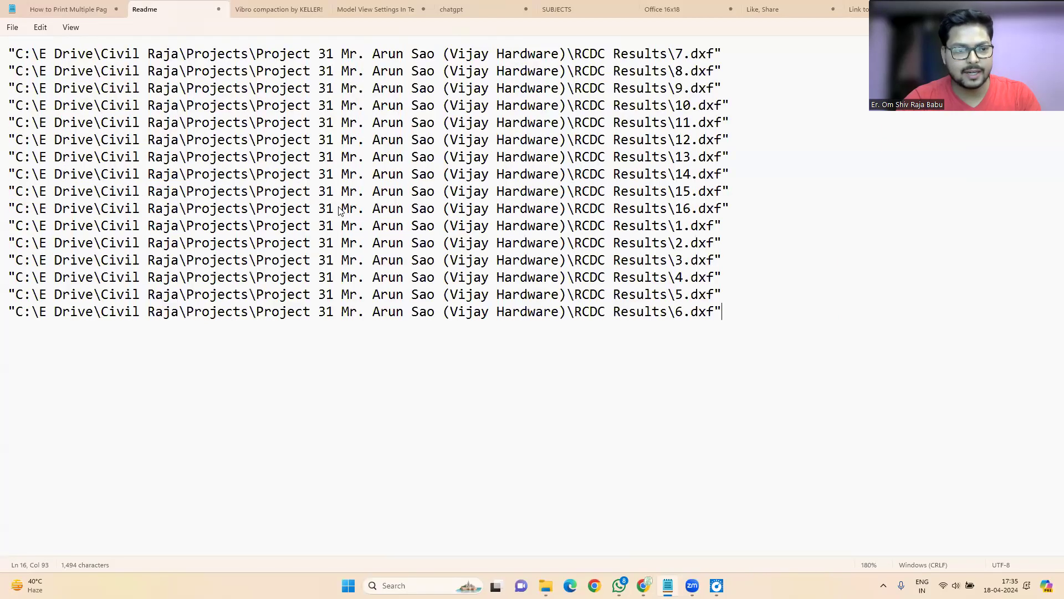
scroll(340, 210, "up", 3, "ctrl")
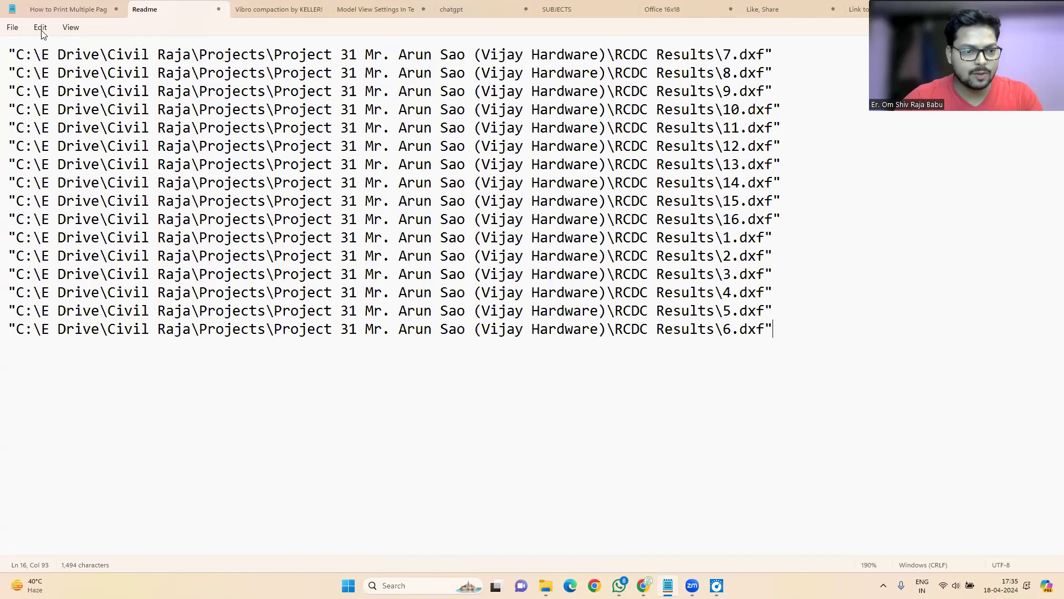
left_click(13, 27)
mouse_move(40, 28)
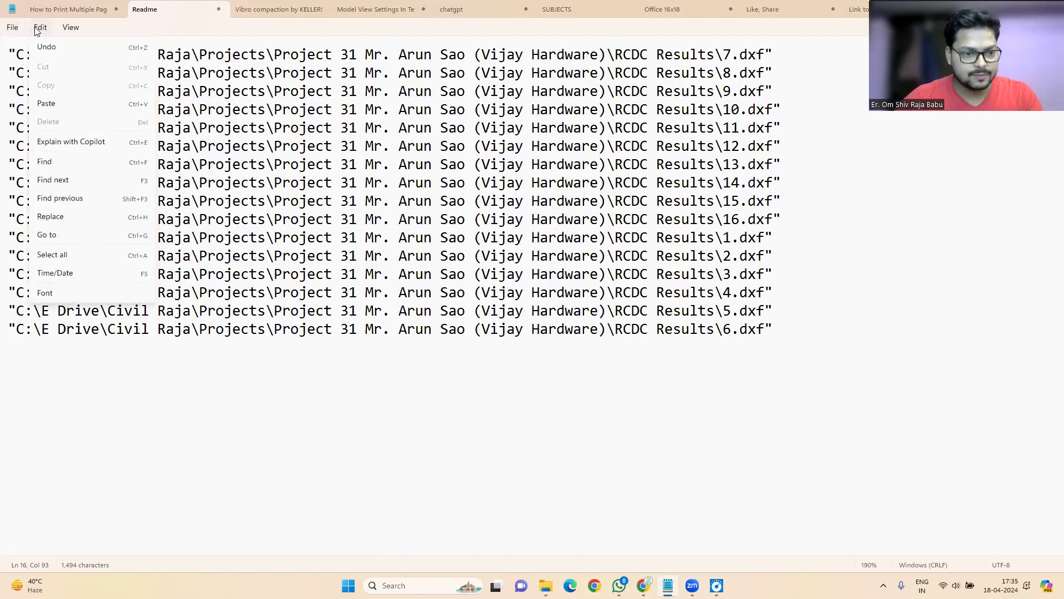
Replace the shared RCDC Results folder path with nothing on every line.
left_click(50, 216)
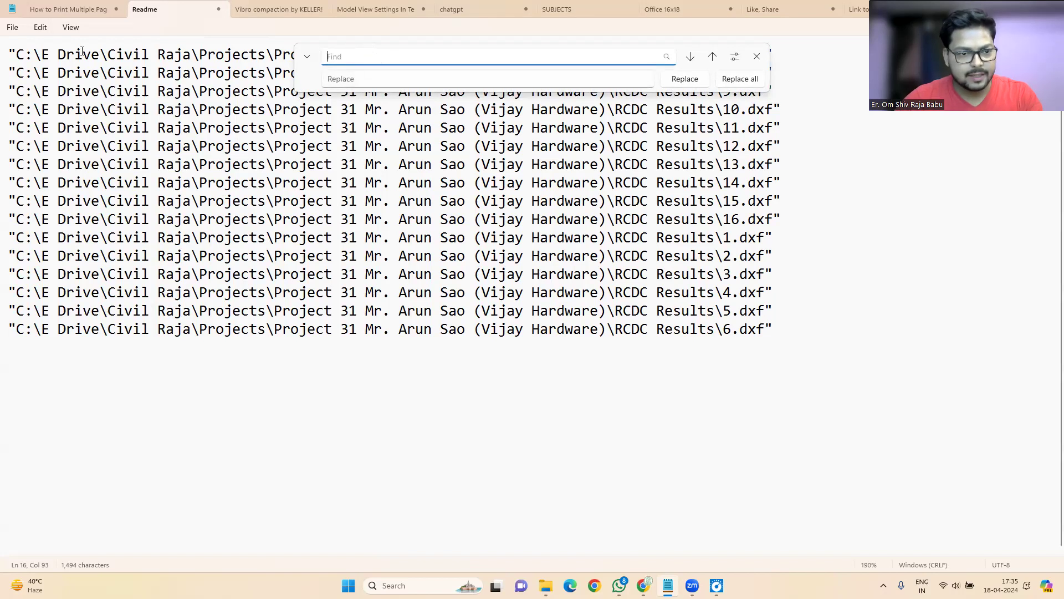
left_click_drag(10, 51, 110, 61)
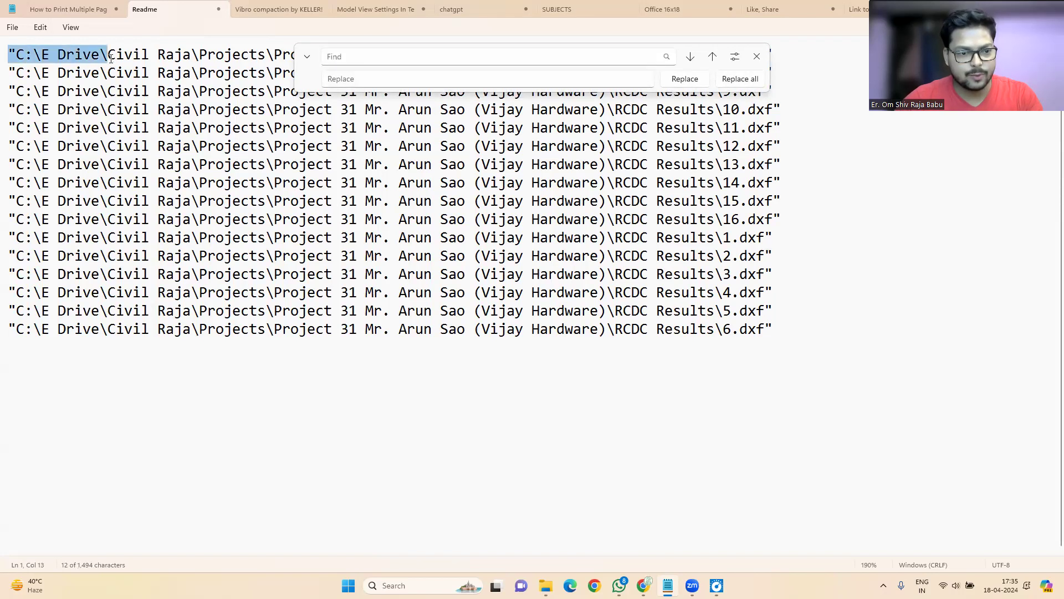
mouse_move(10, 330)
left_mouse_down()
mouse_move(539, 356)
mouse_move(723, 342)
left_mouse_up()
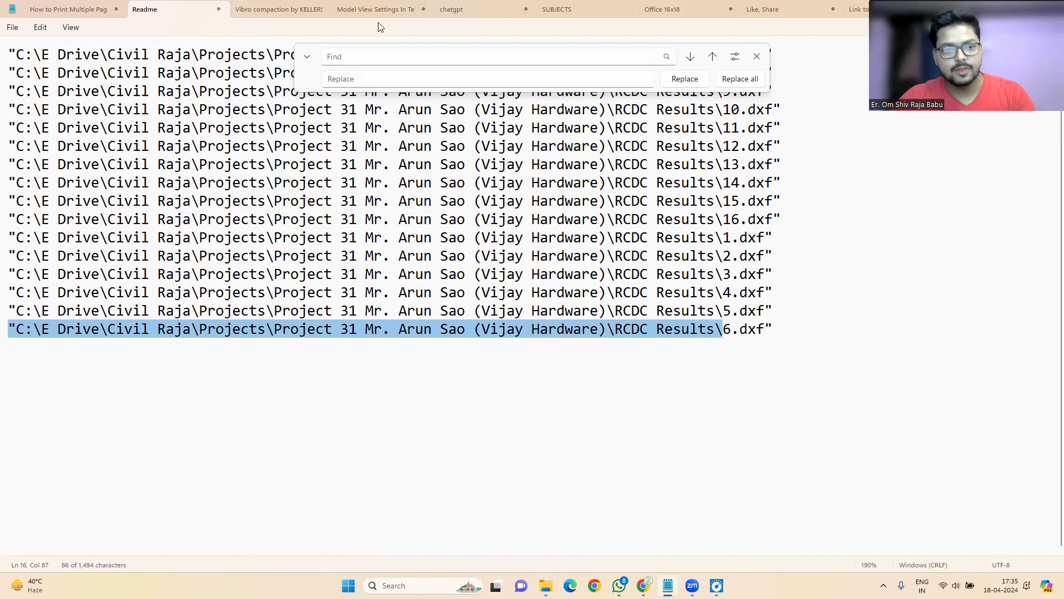
left_click(374, 57)
key("ctrl+v")
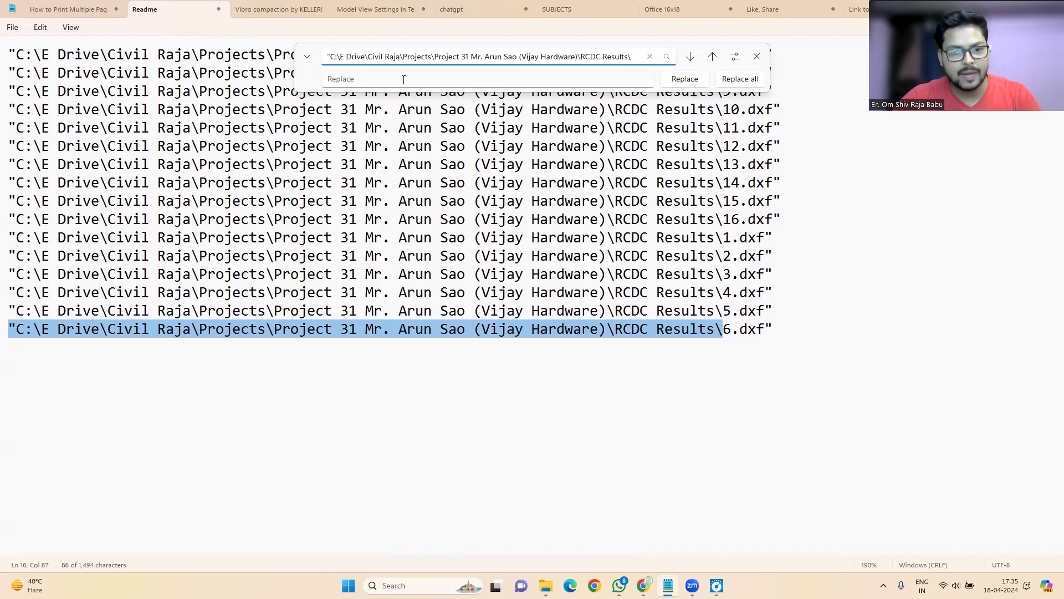
left_click(753, 81)
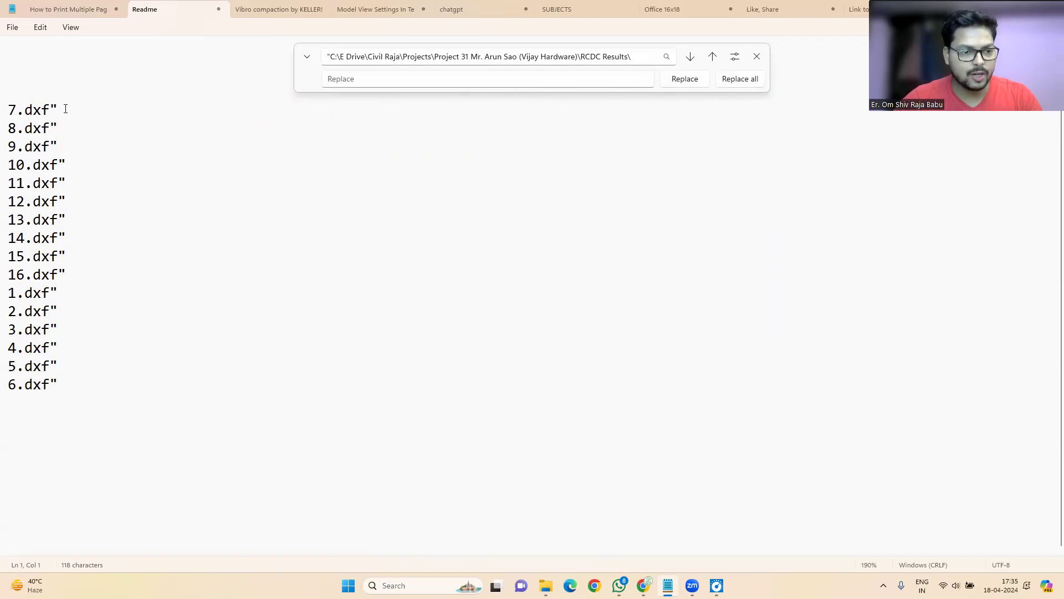
Remove the .dxf" ending from every line, leaving only drawing numbers.
left_click_drag(58, 110, 19, 114)
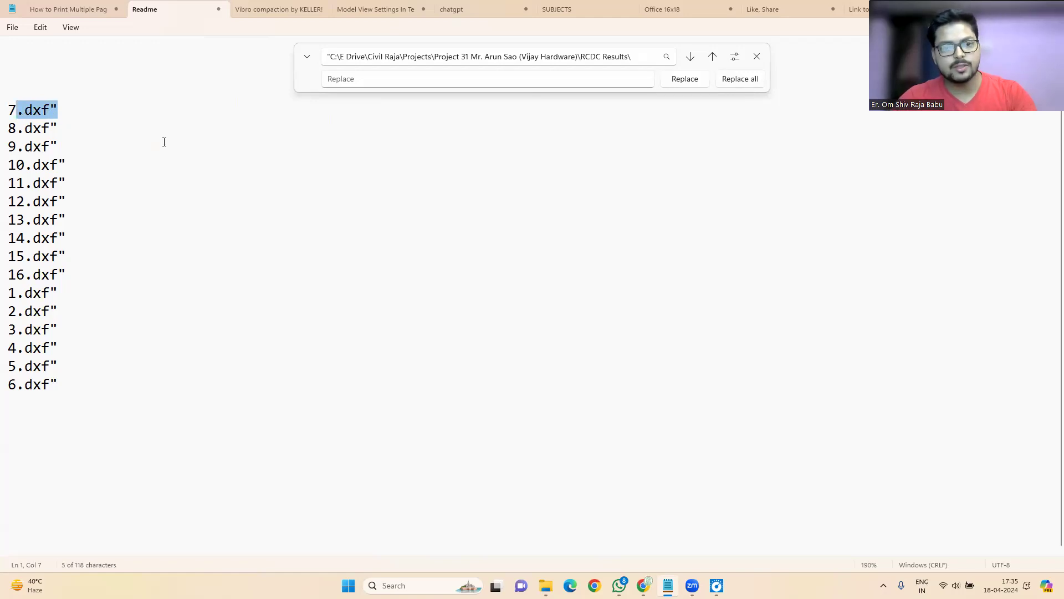
left_click(349, 57)
key("ctrl+a")
type(".dxf\"")
left_click(685, 79)
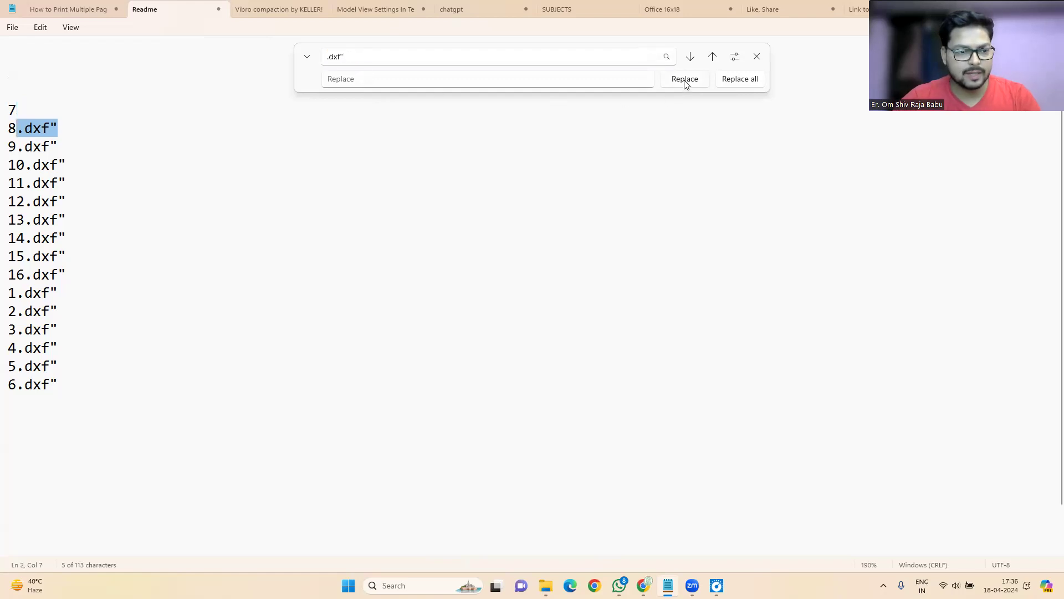
left_click(738, 81)
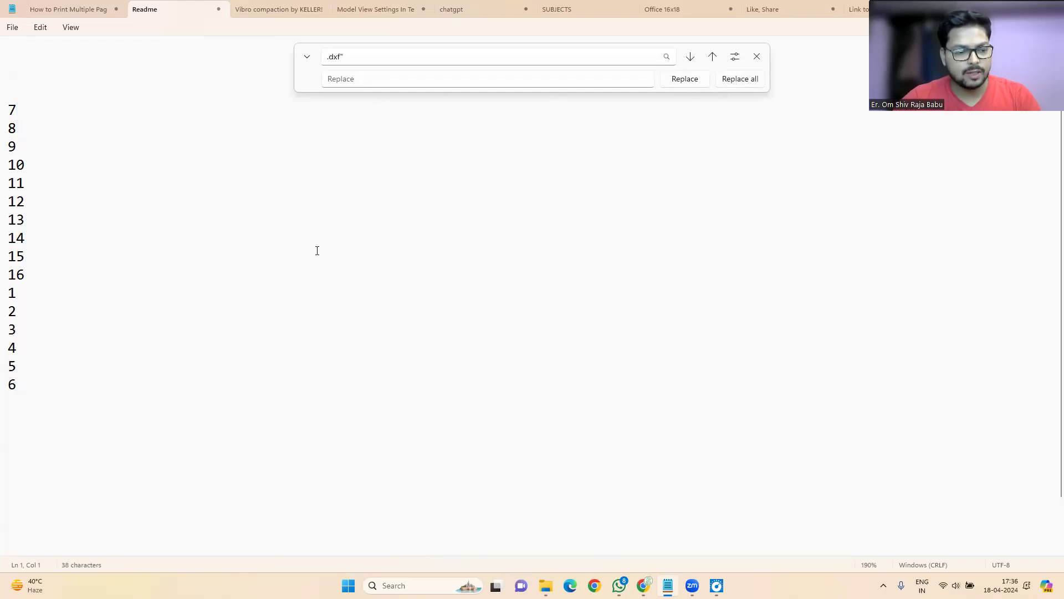
Move lines 1–6 from the end of the list above line 7.
double_click(12, 91)
key("shift+Right")
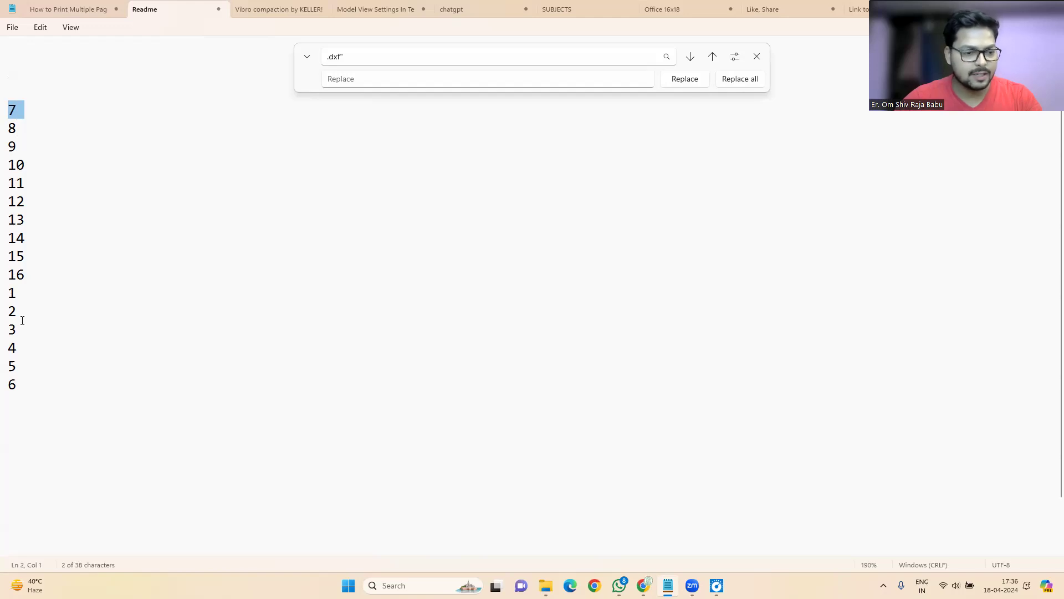
left_click_drag(10, 293, 16, 383)
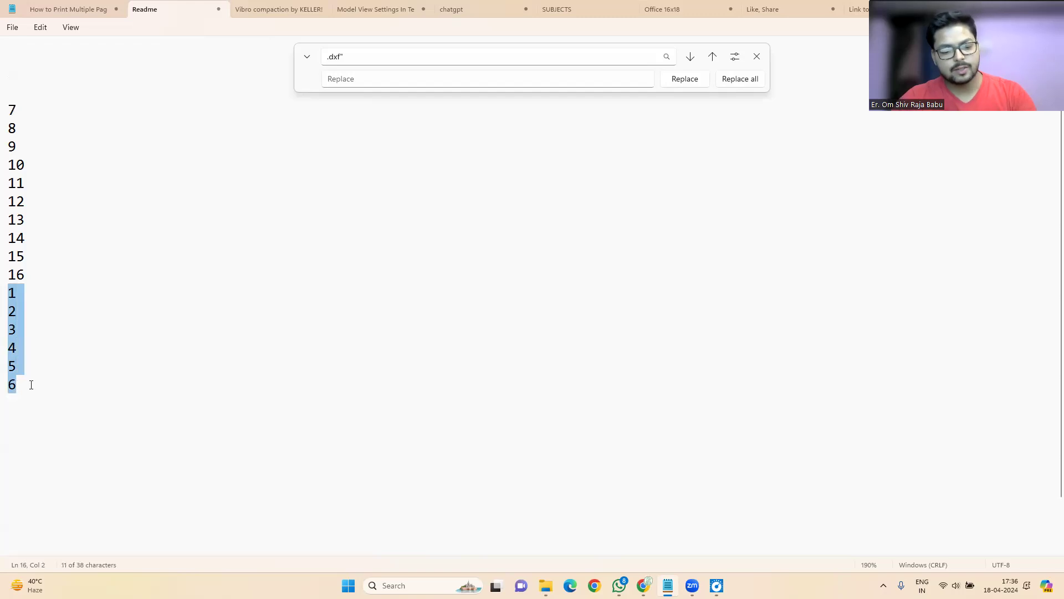
key("ctrl+x")
left_click(11, 87)
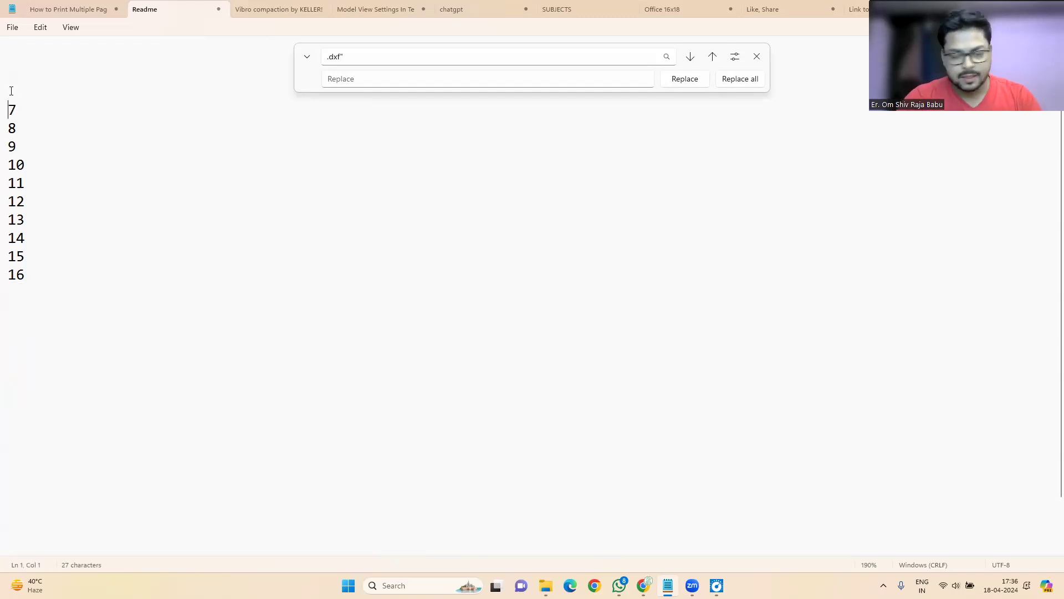
key("Return")
key("Up")
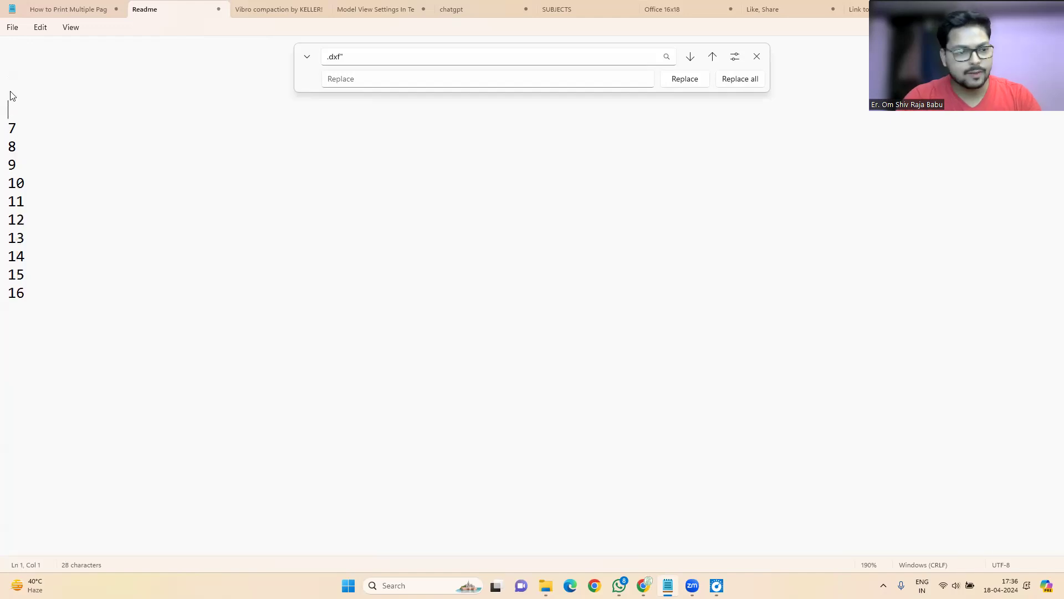
key("ctrl+v")
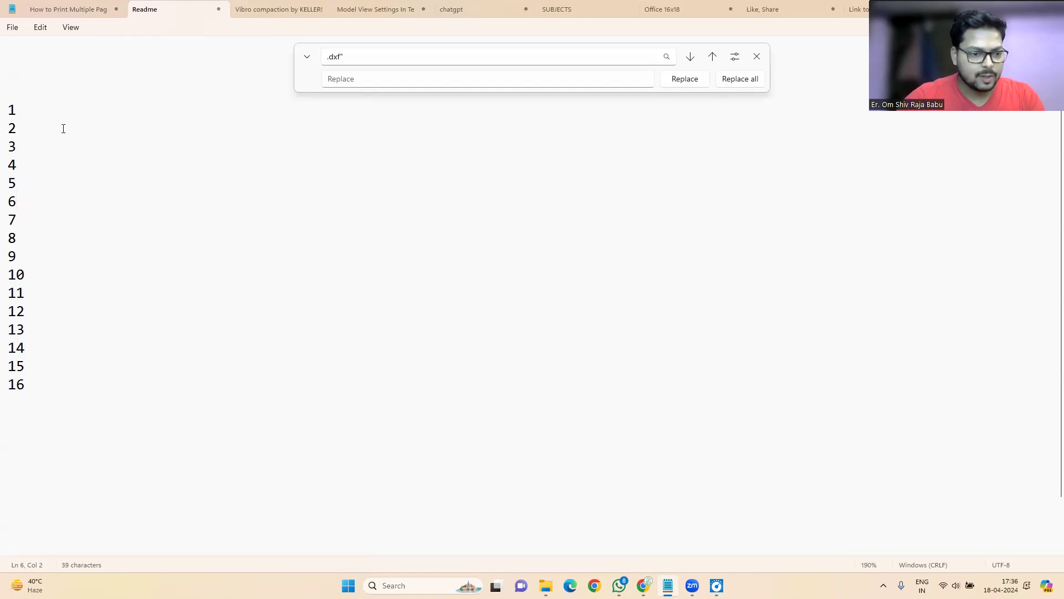
left_click(15, 79)
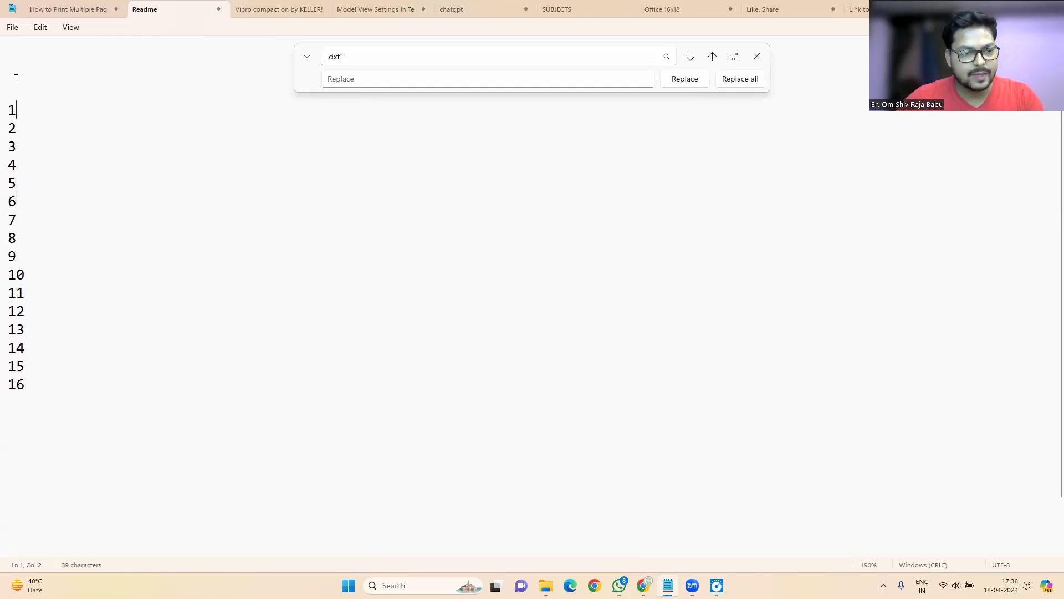
left_click(9, 79)
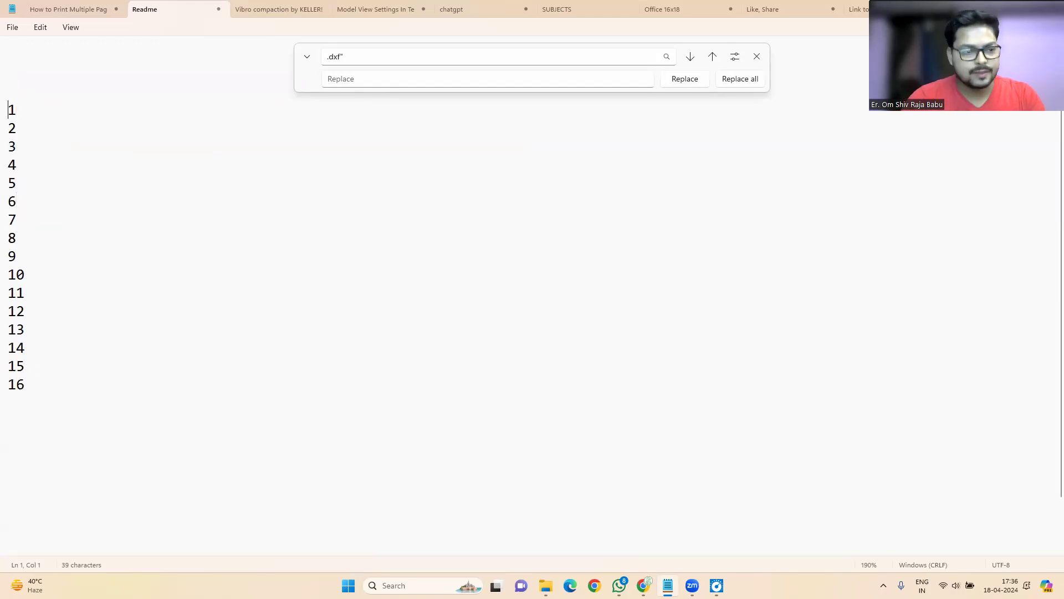
Select and copy all sixteen numbered lines 1 to 16.
scroll(8, 84, "down", 2, "ctrl")
scroll(8, 84, "down", 2, "ctrl")
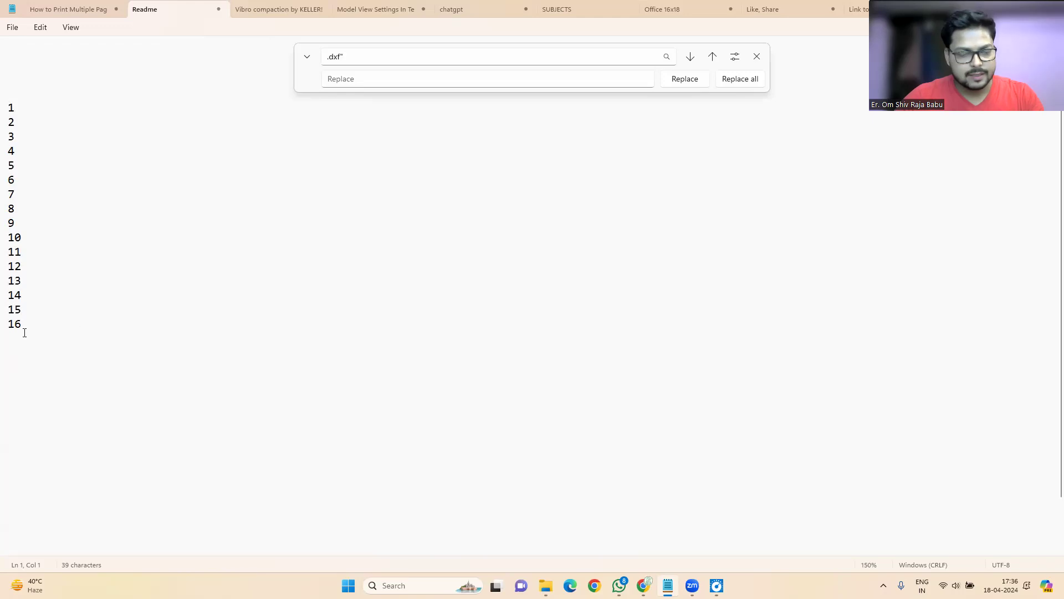
left_click_drag(34, 333, 16, 111)
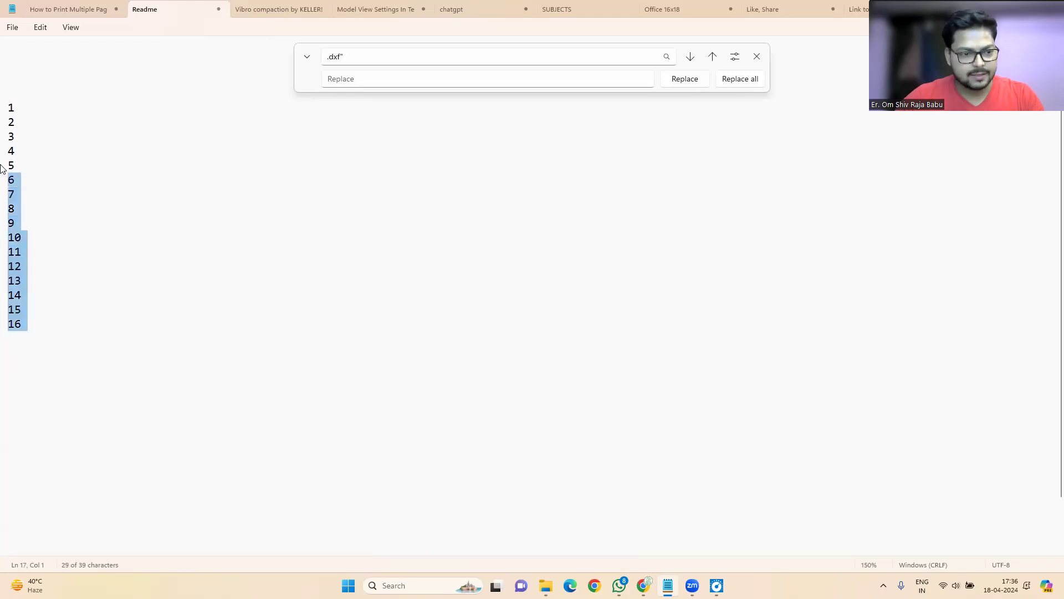
right_click(18, 114)
left_click(57, 171)
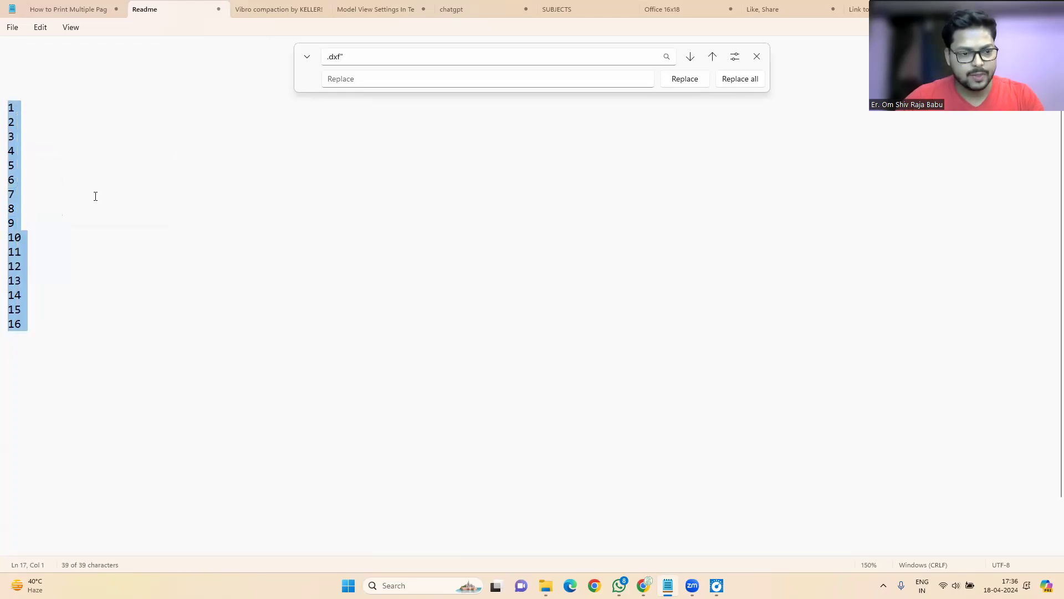
key("alt+Tab")
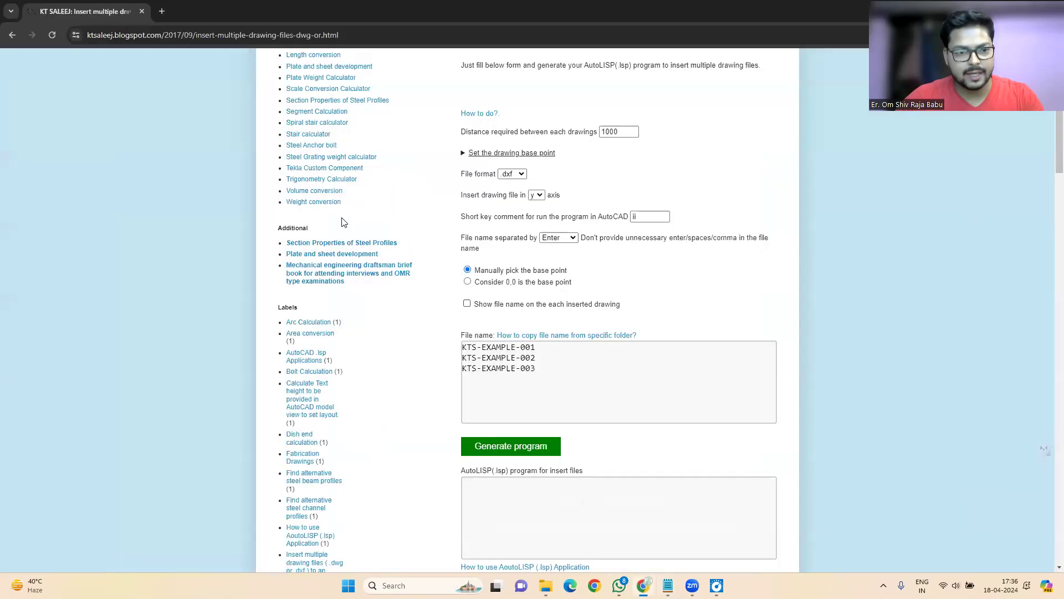
Scroll the KT Saleej blog to the drawing-insertion form and check its 1000 distance value.
scroll(191, 226, "up", 5)
scroll(191, 226, "up", 2)
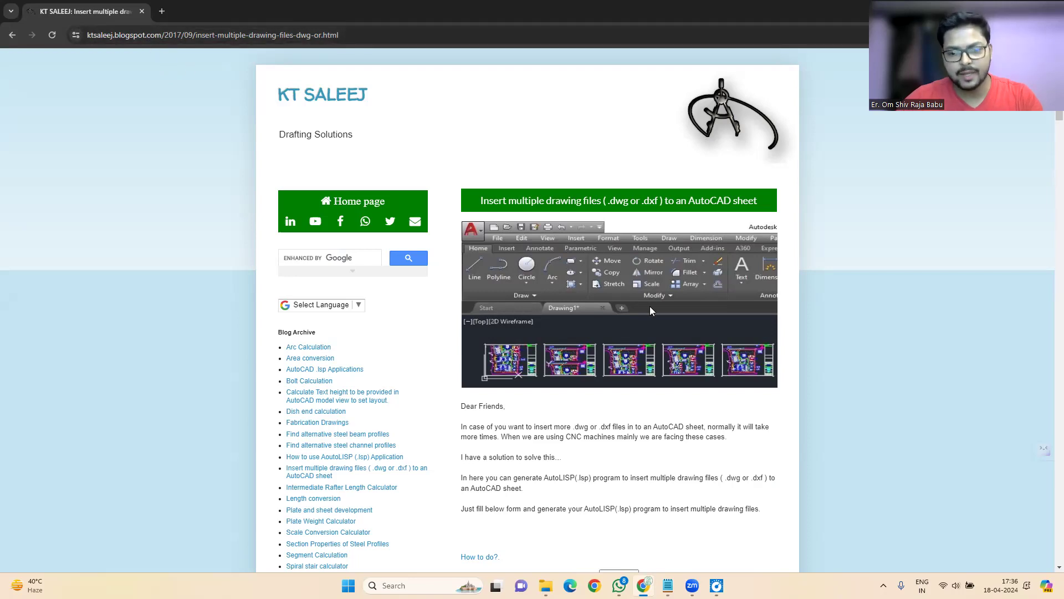
scroll(651, 311, "down", 5)
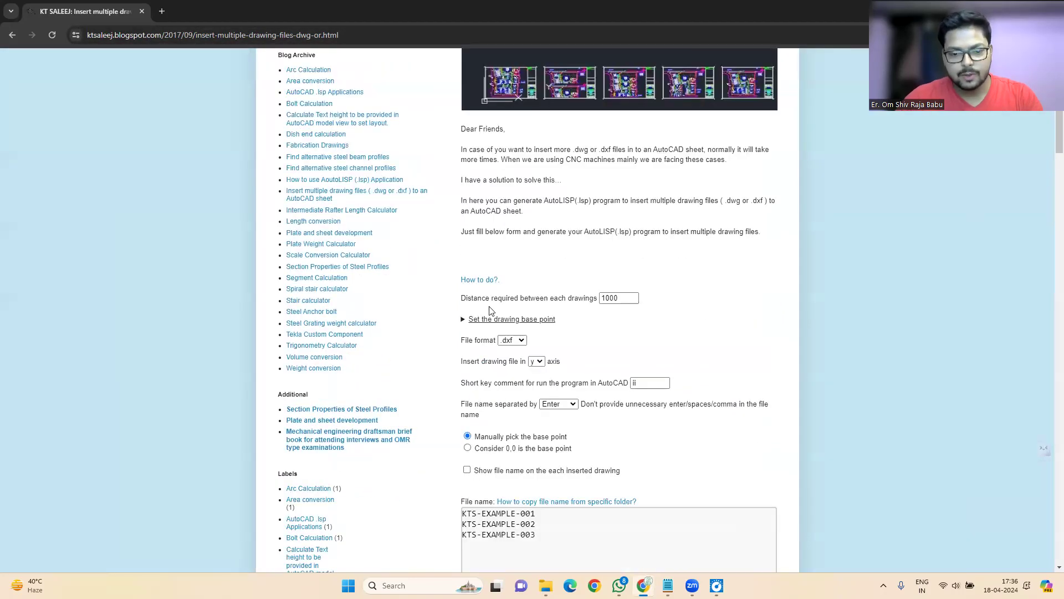
left_click(615, 298)
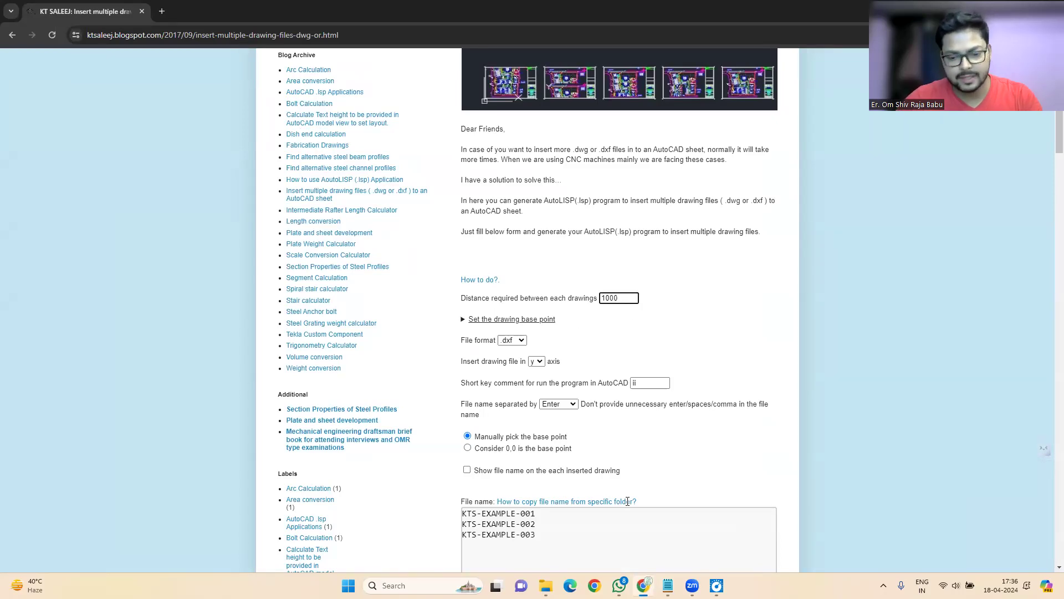
left_click(546, 585)
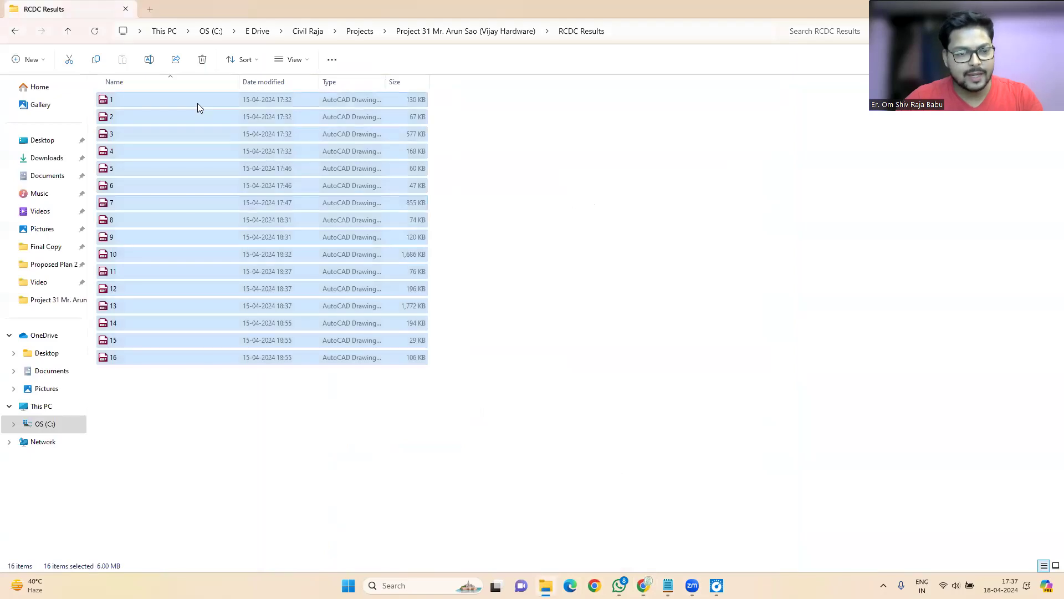
Duplicate drawing 1 in RCDC Results, keeping the name '1 - Copy'.
left_click(198, 103)
right_click(197, 103)
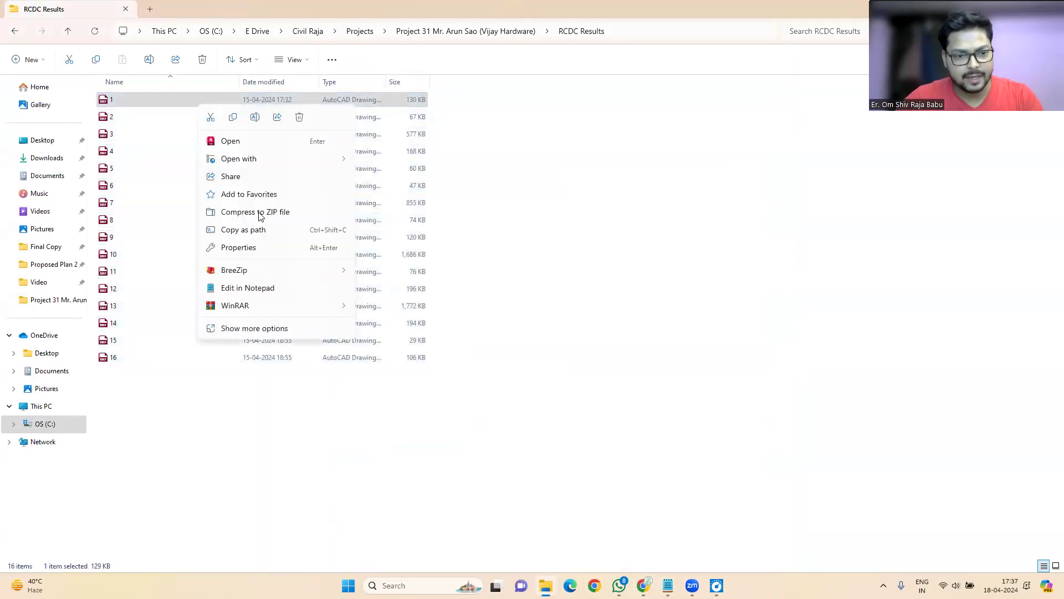
left_click(233, 119)
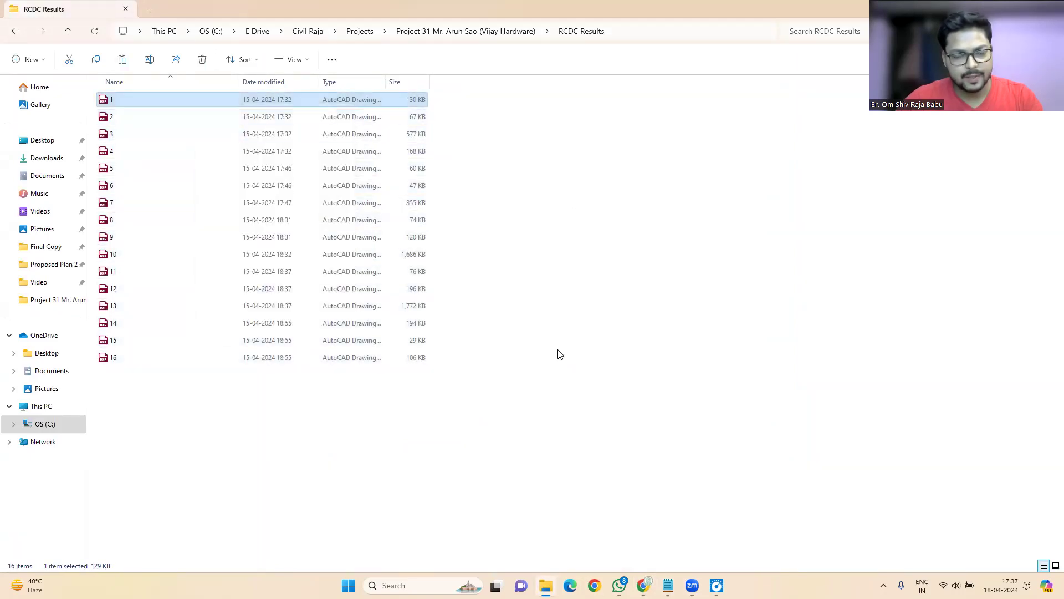
key("ctrl+v")
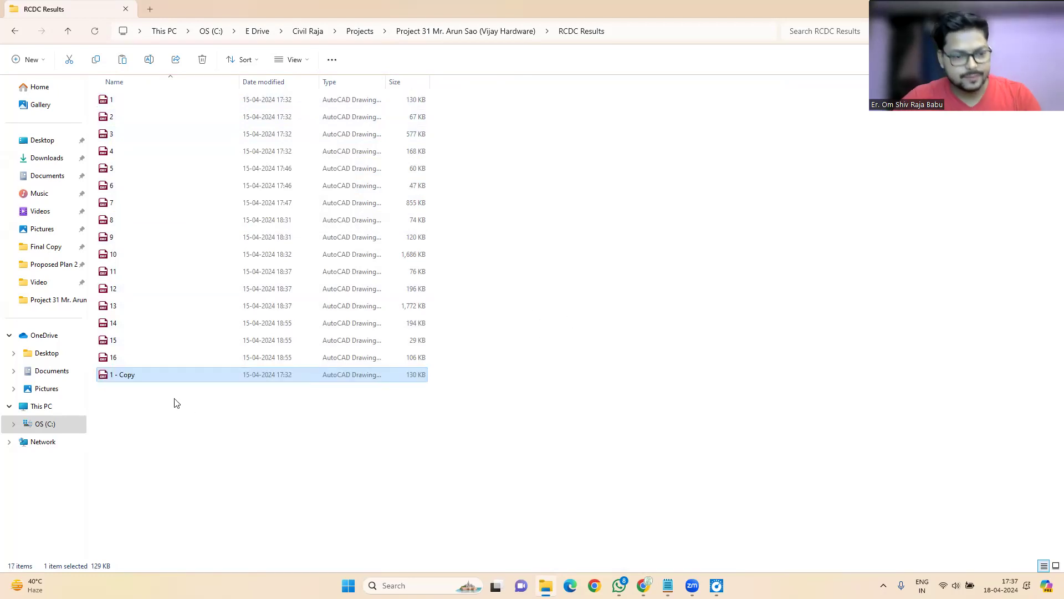
key("F2")
left_click(175, 375)
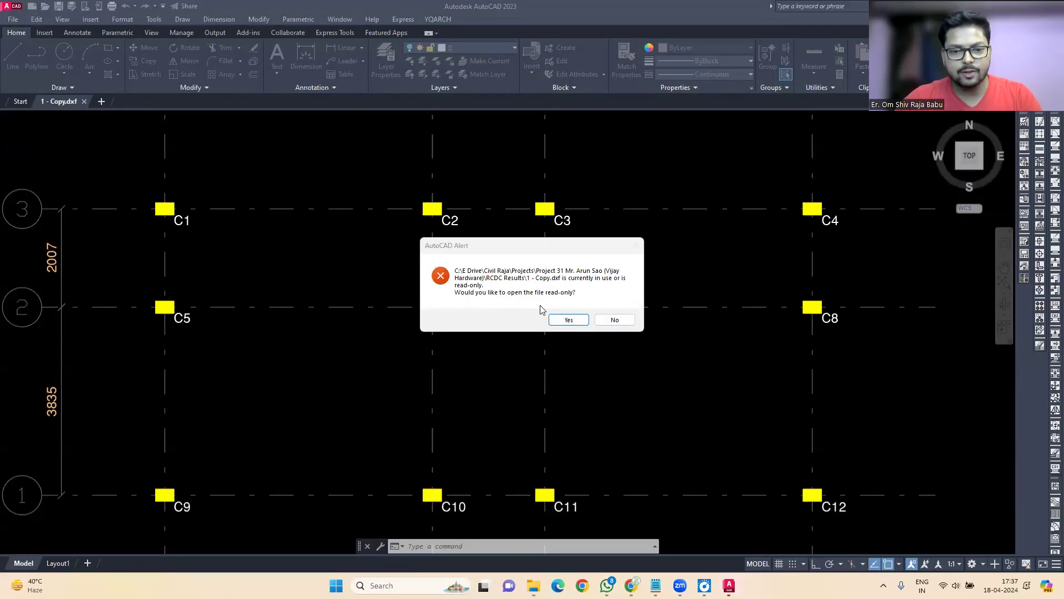
Open 1 - Copy.dxf read-only and zoom over the column grid.
left_click(557, 321)
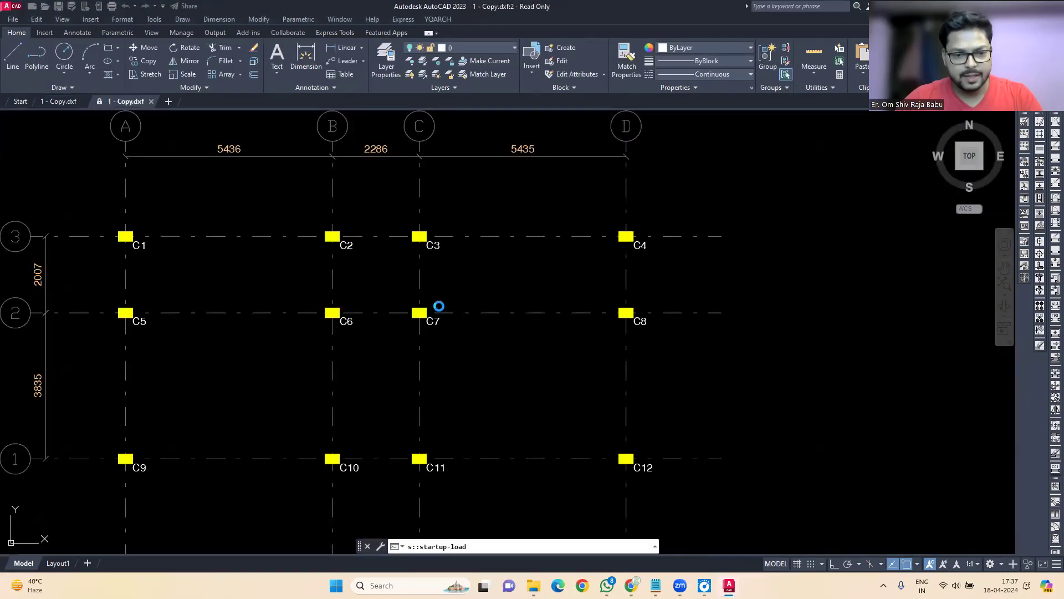
scroll(410, 297, "down", 2)
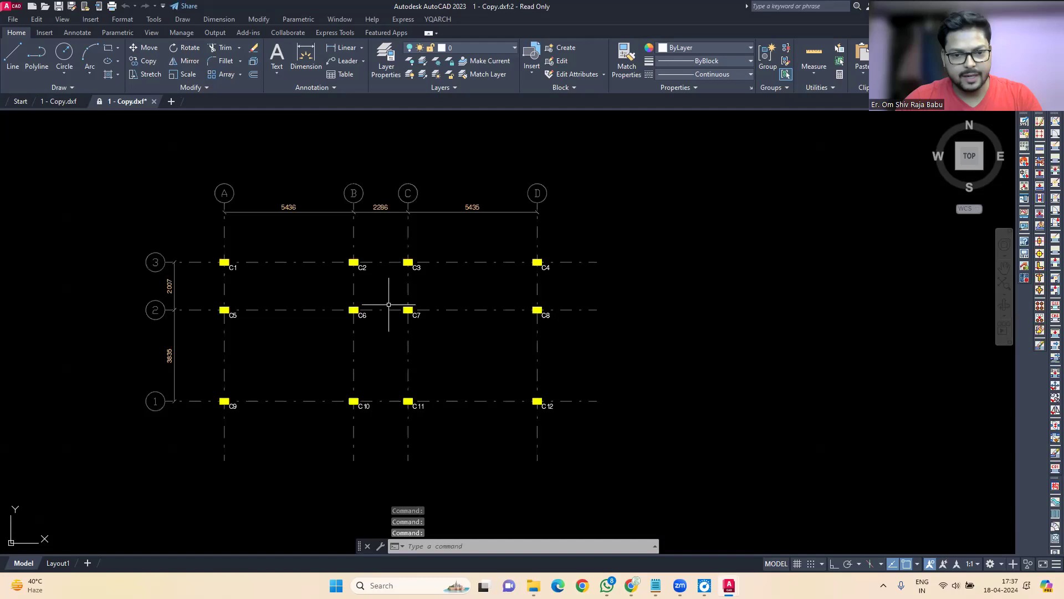
scroll(377, 249, "down", 2)
scroll(308, 180, "up", 2)
scroll(327, 196, "up", 2)
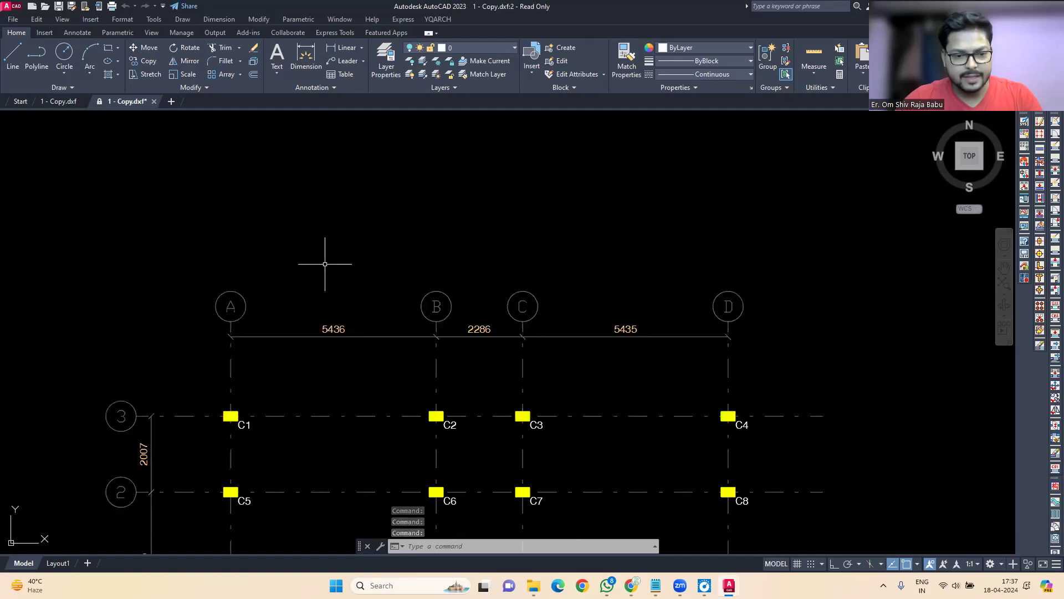
Dimension from grid bubble 3 to the right of column C4.
left_click(306, 55)
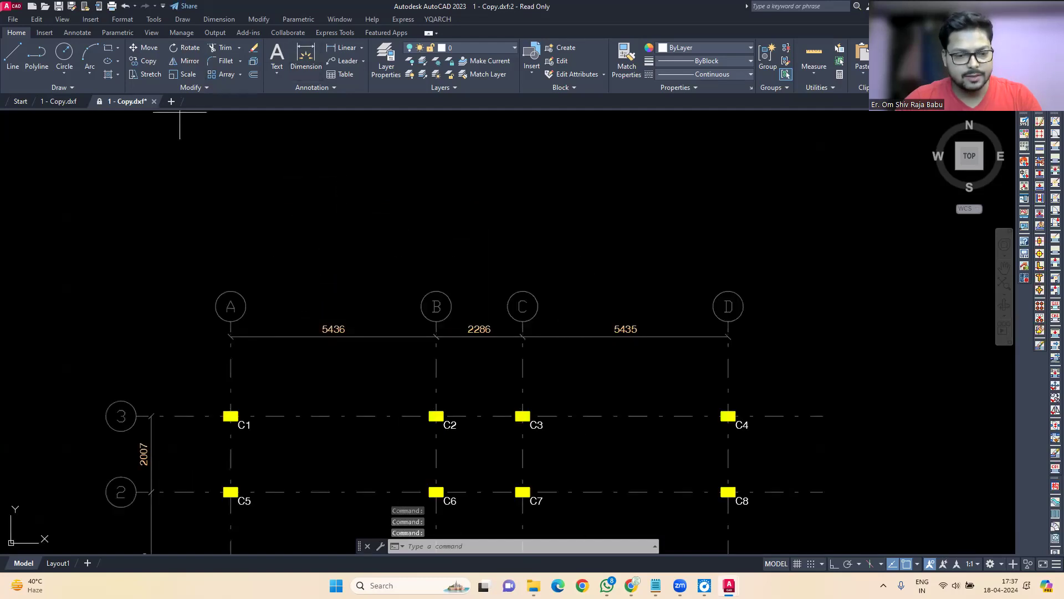
left_click(227, 304)
left_click(121, 415)
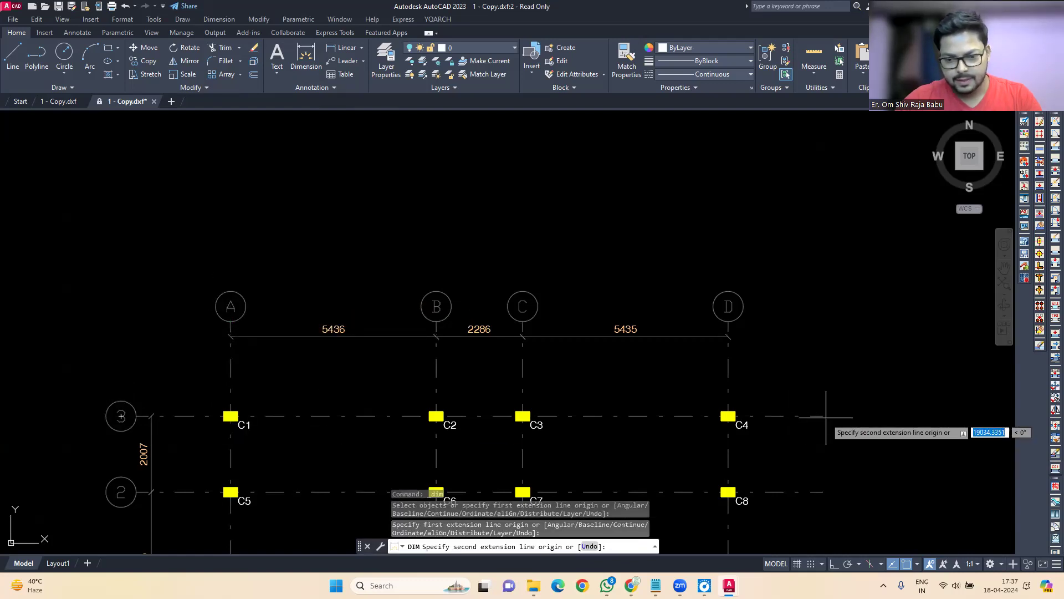
left_click(825, 416)
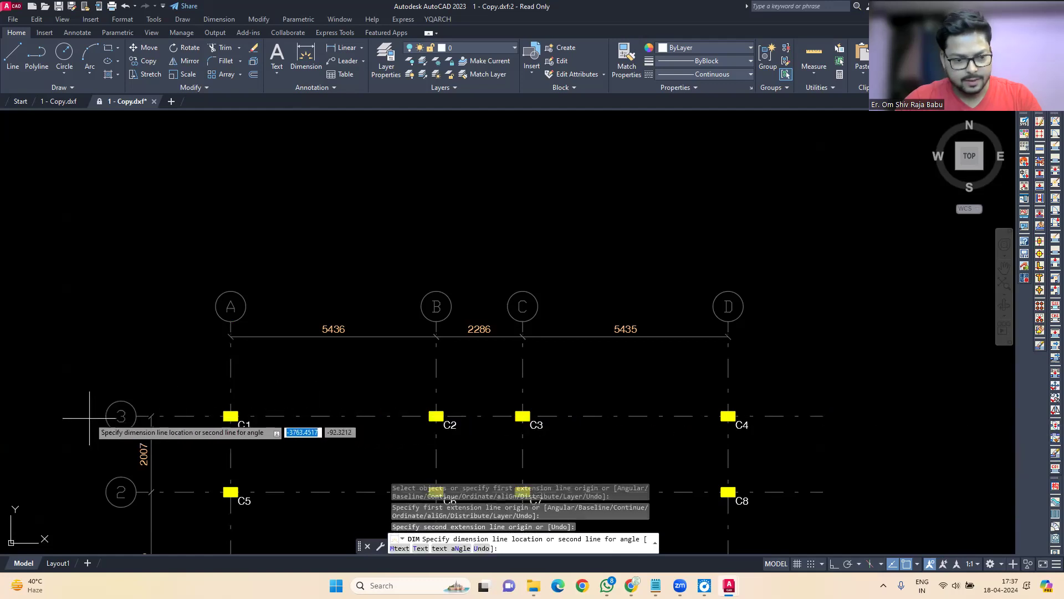
left_click(306, 55)
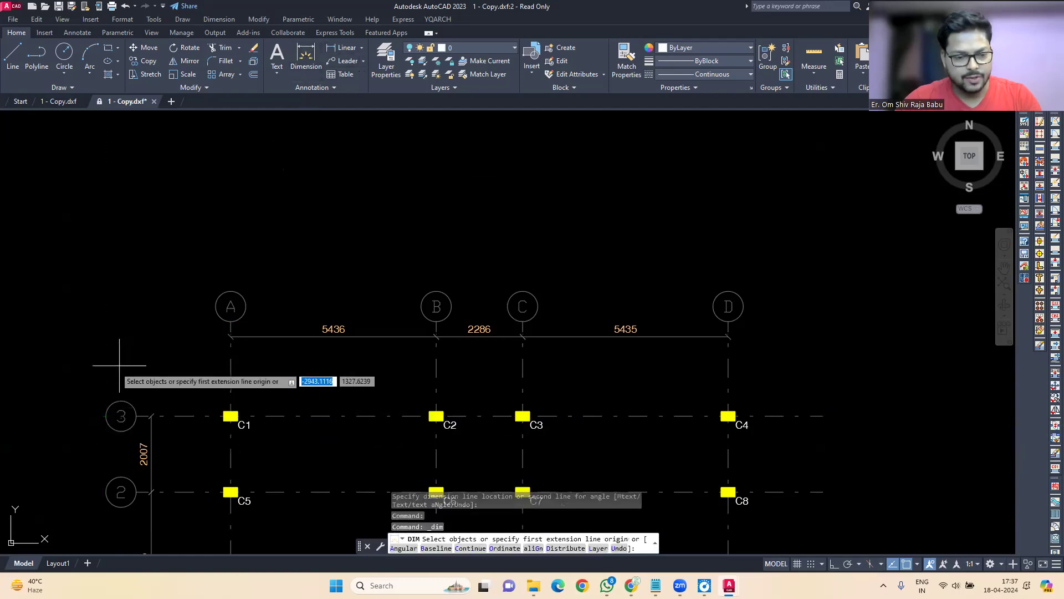
left_click(121, 415)
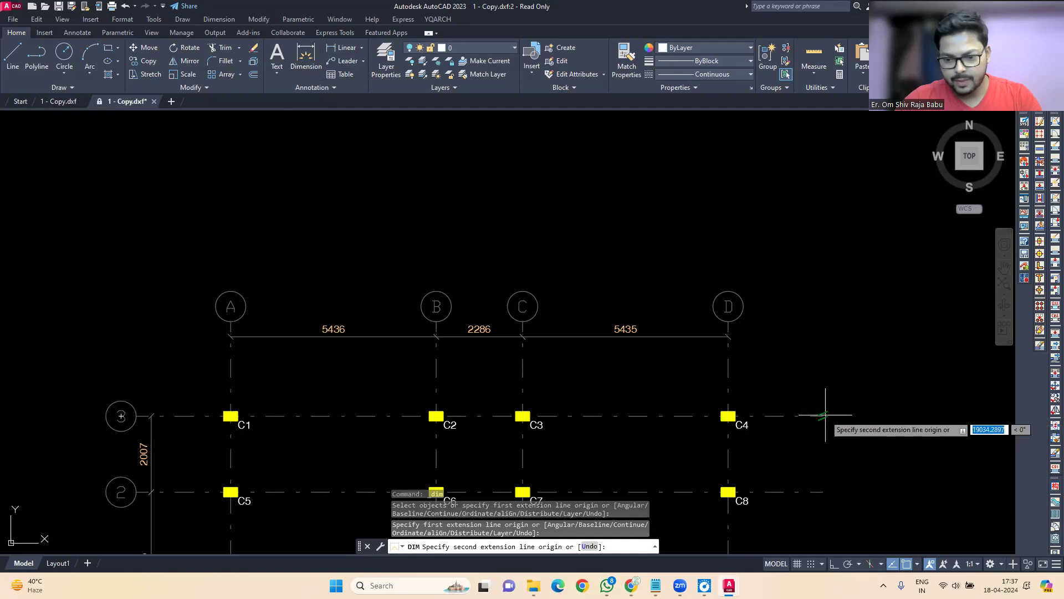
left_click(824, 416)
key("Escape")
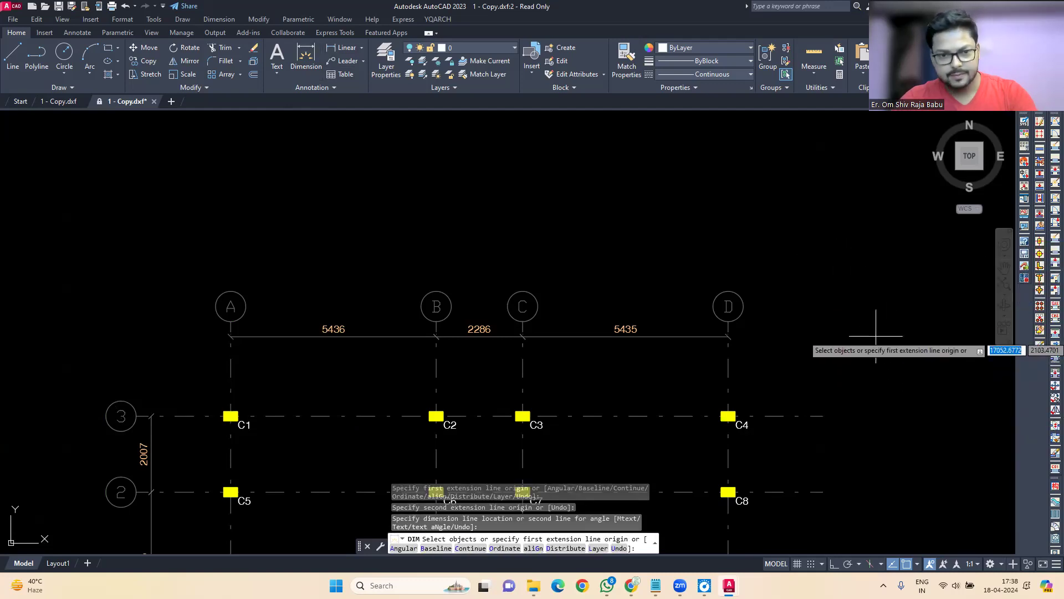
left_click(454, 47)
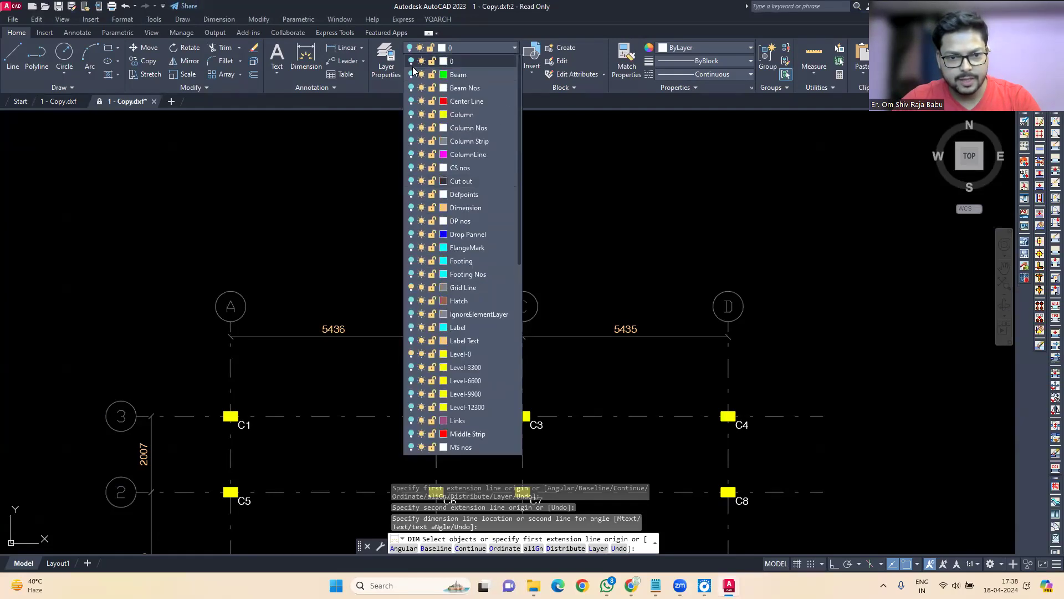
Turn layer 0 back on and inspect the outer frame line with Match Properties.
left_click(410, 62)
left_click(701, 178)
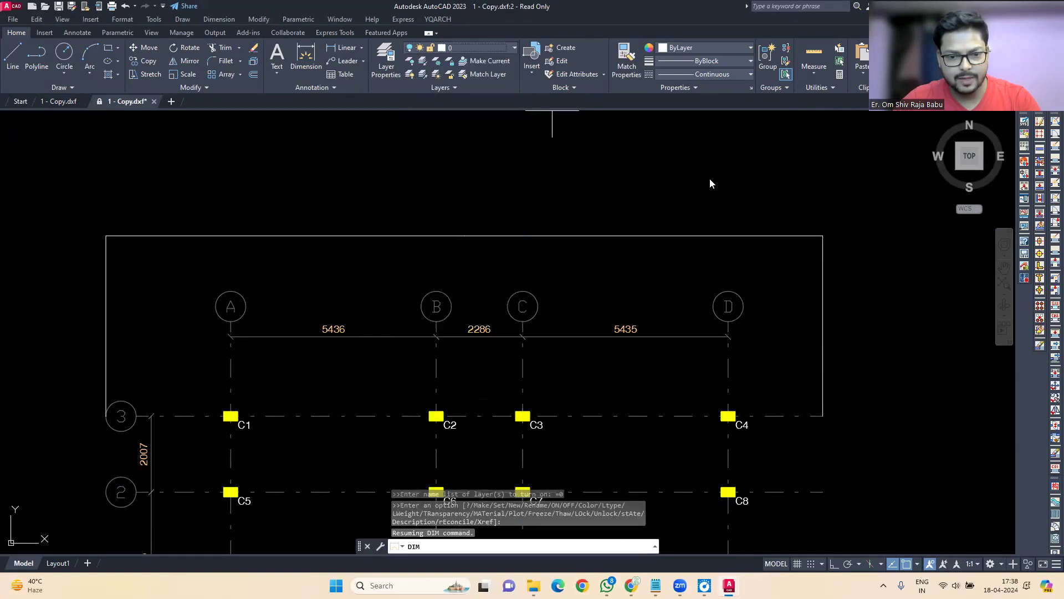
key("Escape")
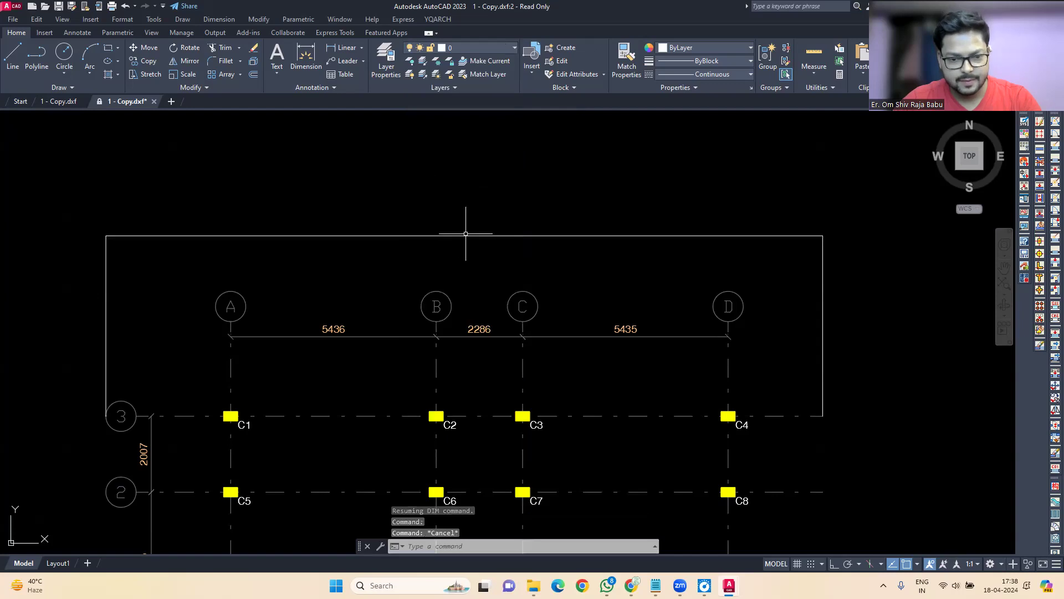
left_click(480, 237)
key("Escape")
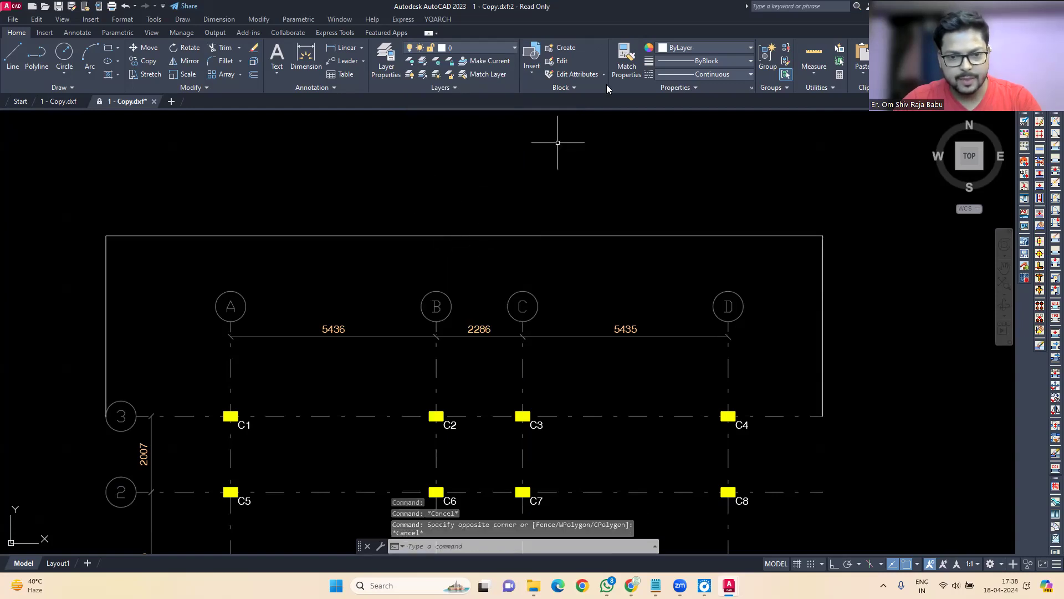
left_click(621, 77)
left_click(479, 341)
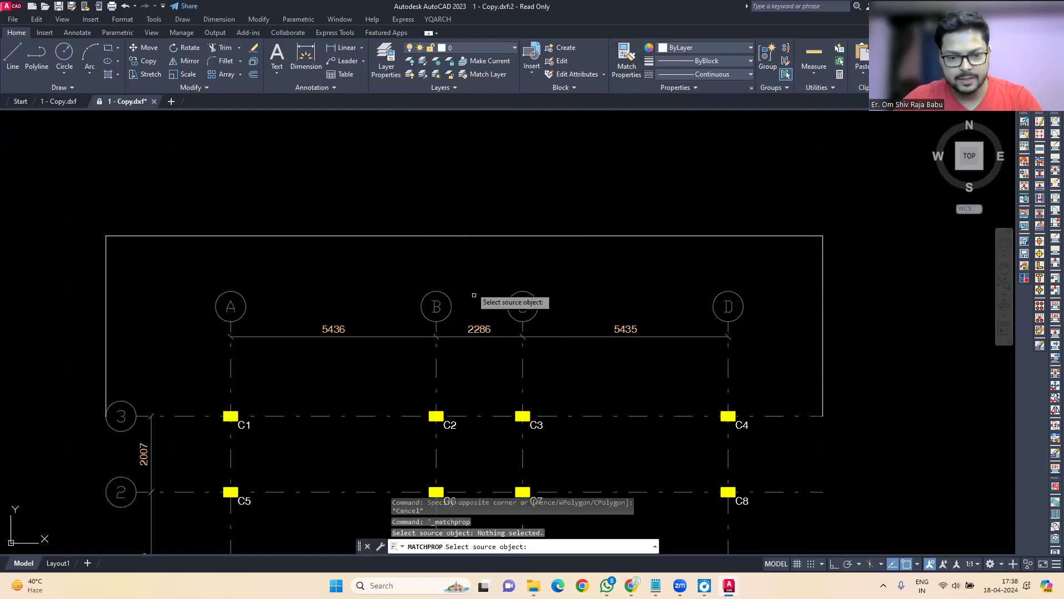
left_click(473, 235)
key("Escape")
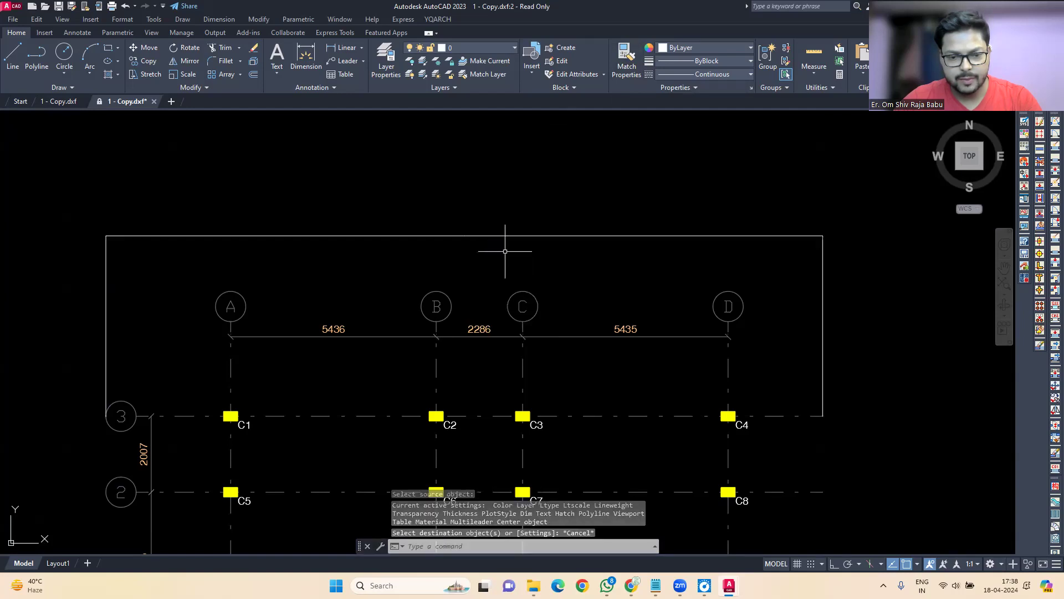
Zoom in on the outer rectangular frame, select it and delete it.
scroll(470, 236, "up", 4)
scroll(471, 235, "up", 3)
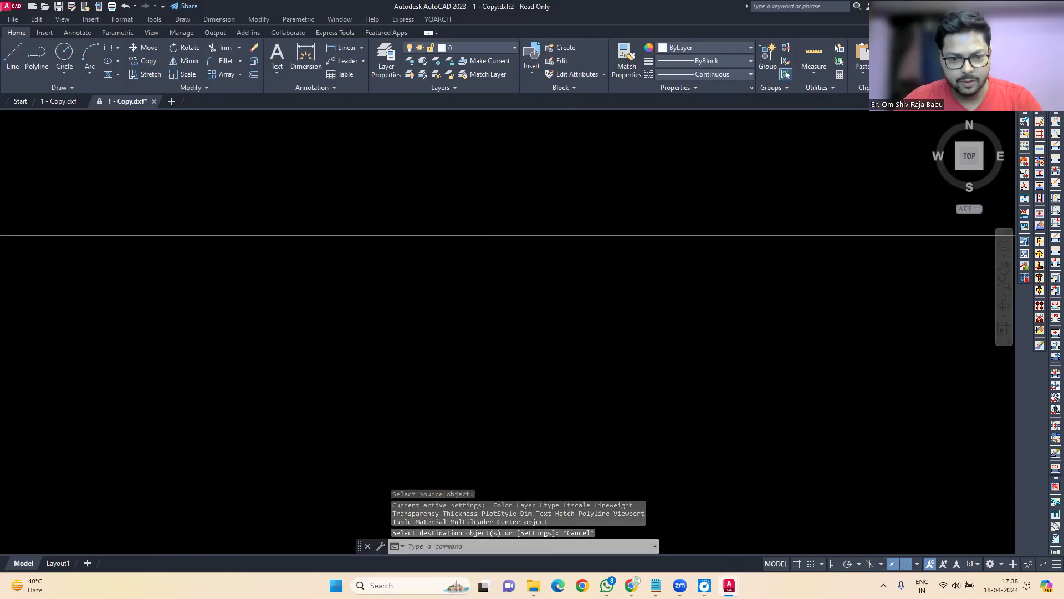
middle_click_drag(447, 231, 457, 255)
left_click(612, 330)
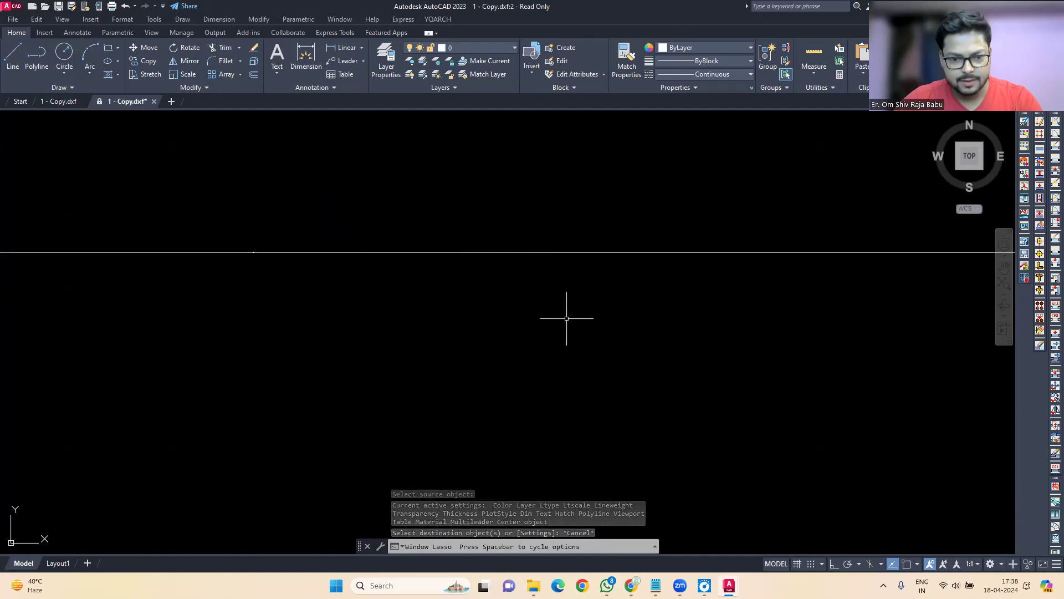
left_click(392, 192)
scroll(211, 233, "up", 3)
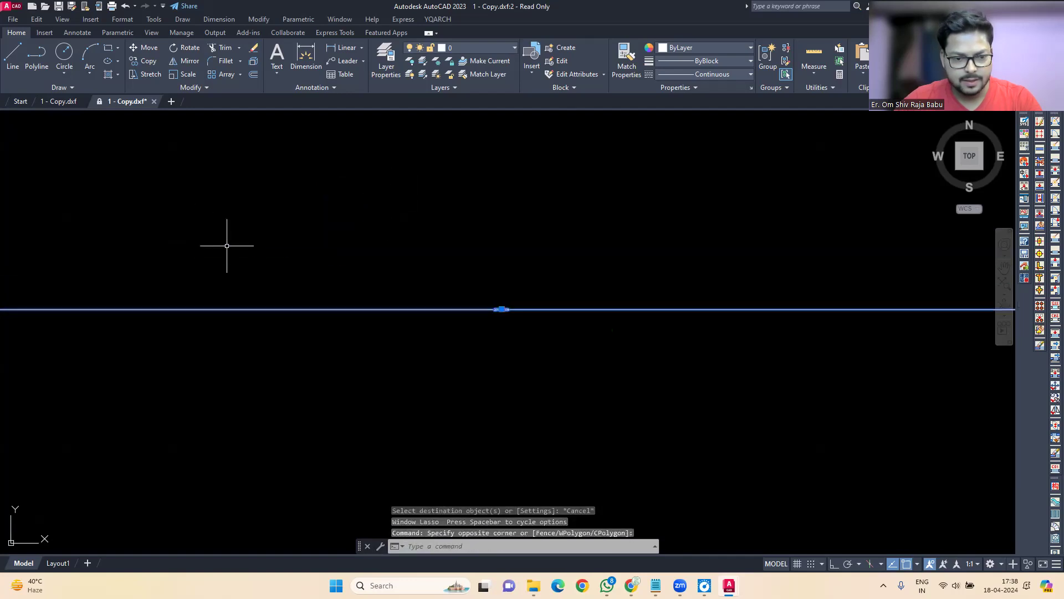
scroll(499, 312, "up", 3)
scroll(500, 312, "up", 5)
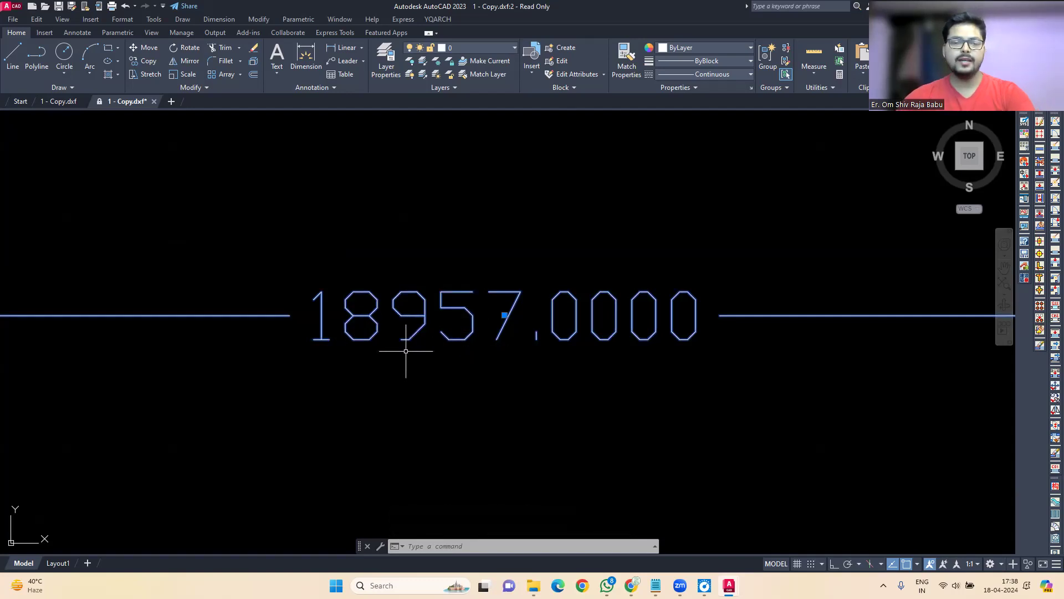
scroll(440, 333, "up", 5)
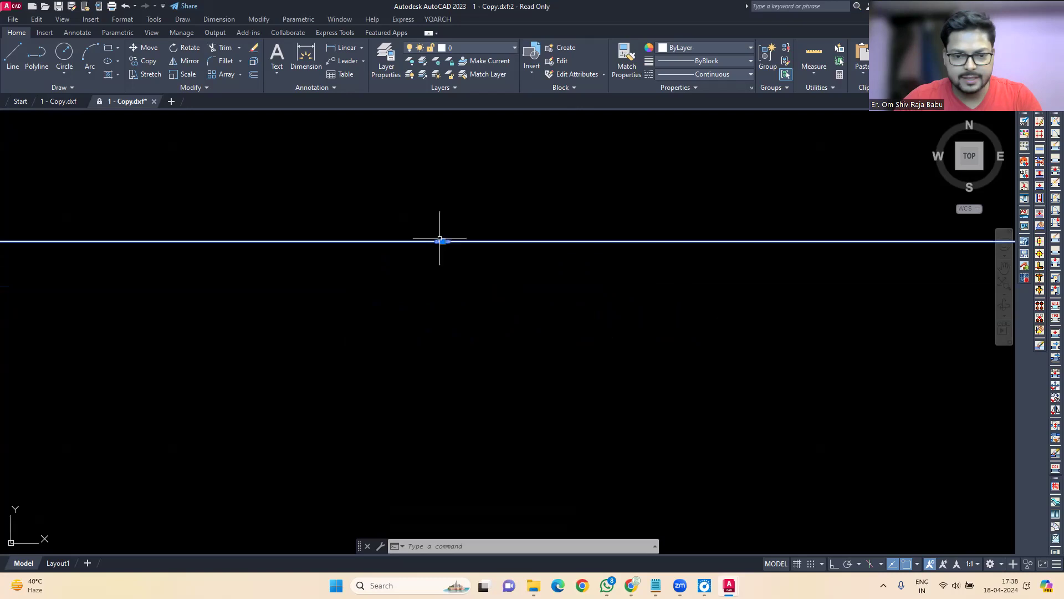
scroll(454, 299, "down", 3)
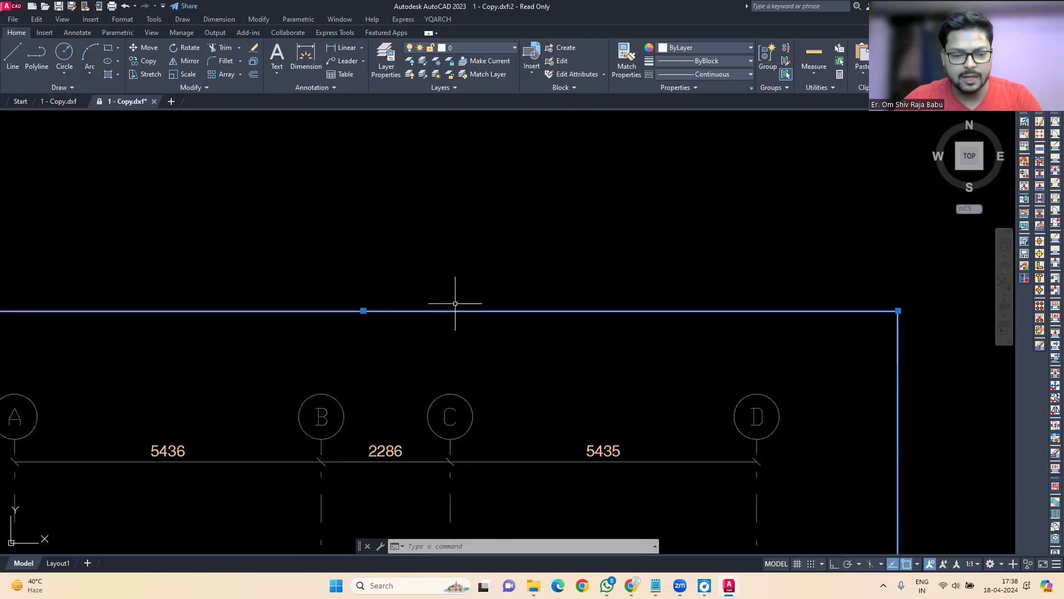
scroll(457, 308, "down", 2)
key("Escape")
left_click(456, 311)
left_click(420, 288)
key("Delete")
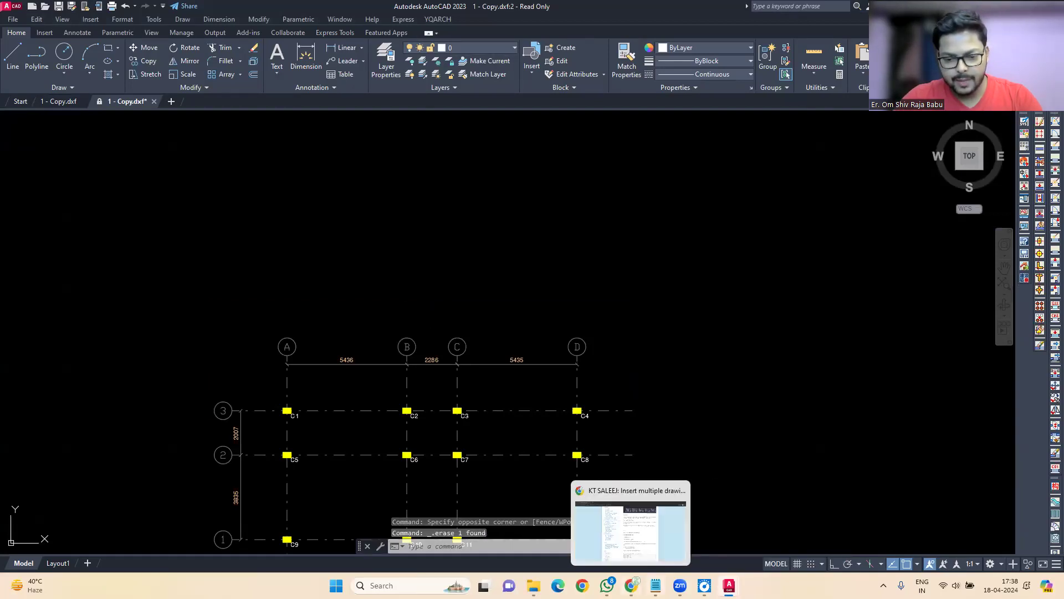
Set the form to 40000 spacing along the x axis with short key iii.
left_click(630, 529)
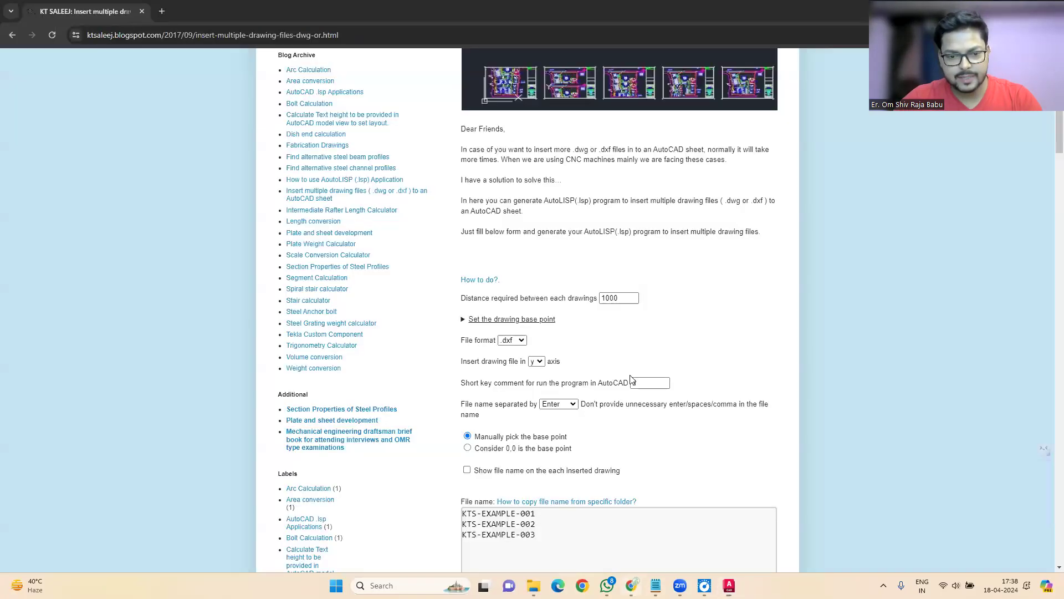
left_click(582, 298)
type("4")
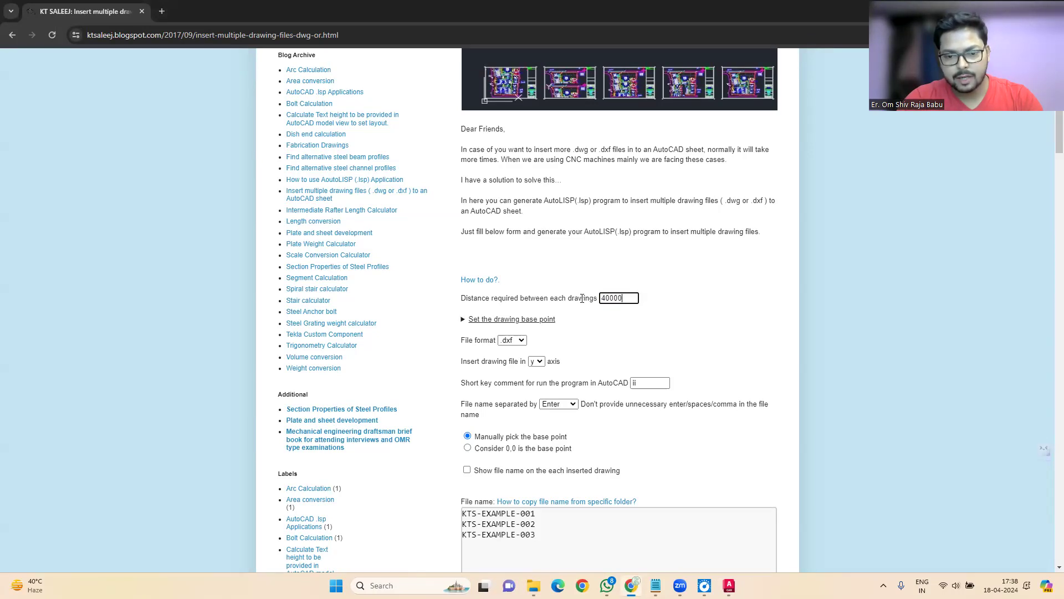
left_click(597, 329)
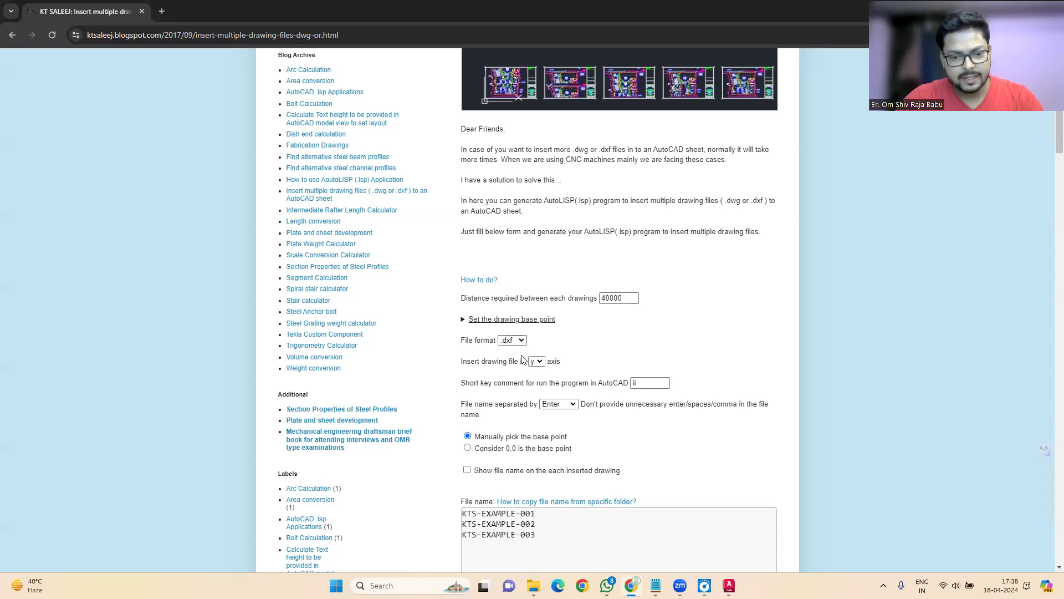
left_click(540, 362)
left_click(536, 381)
left_click(649, 385)
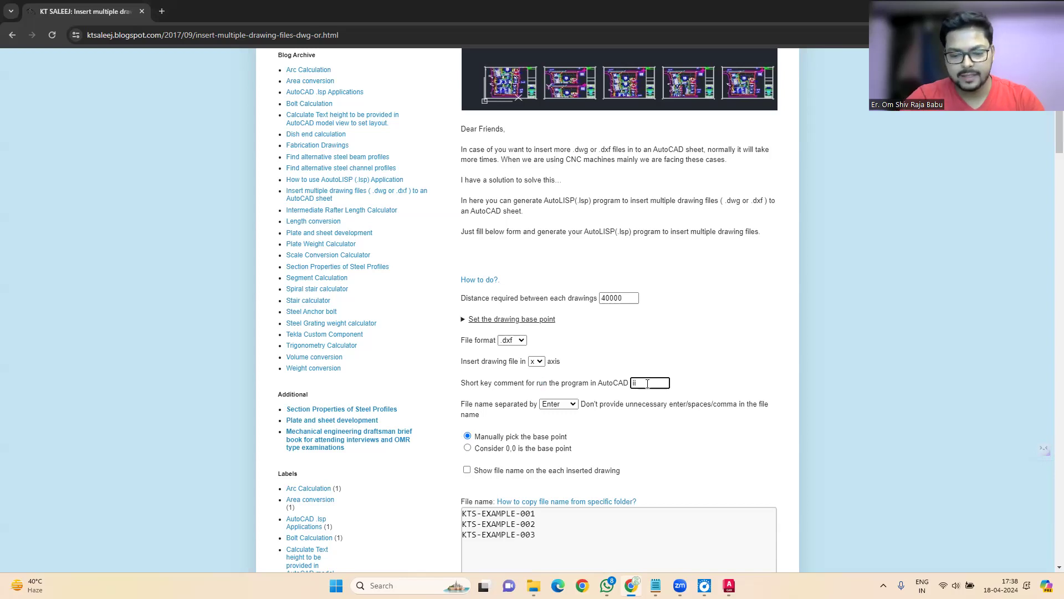
left_click(669, 370)
scroll(595, 329, "down", 3)
scroll(594, 330, "down", 2)
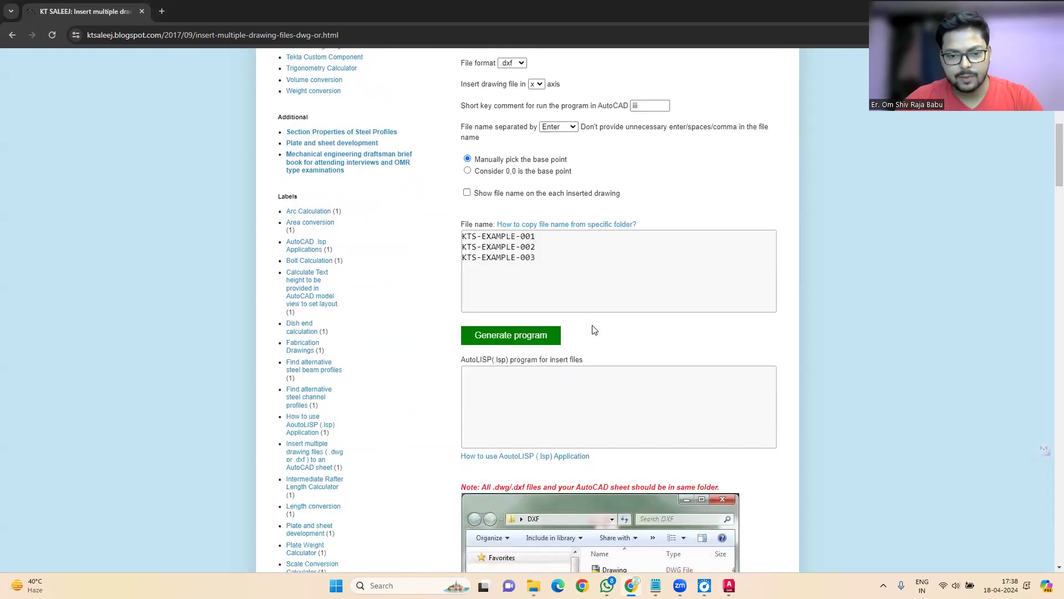
scroll(569, 332, "up", 1)
Copy Notepad's numbered list 1–16 and close the find and replace bar.
left_click(656, 585)
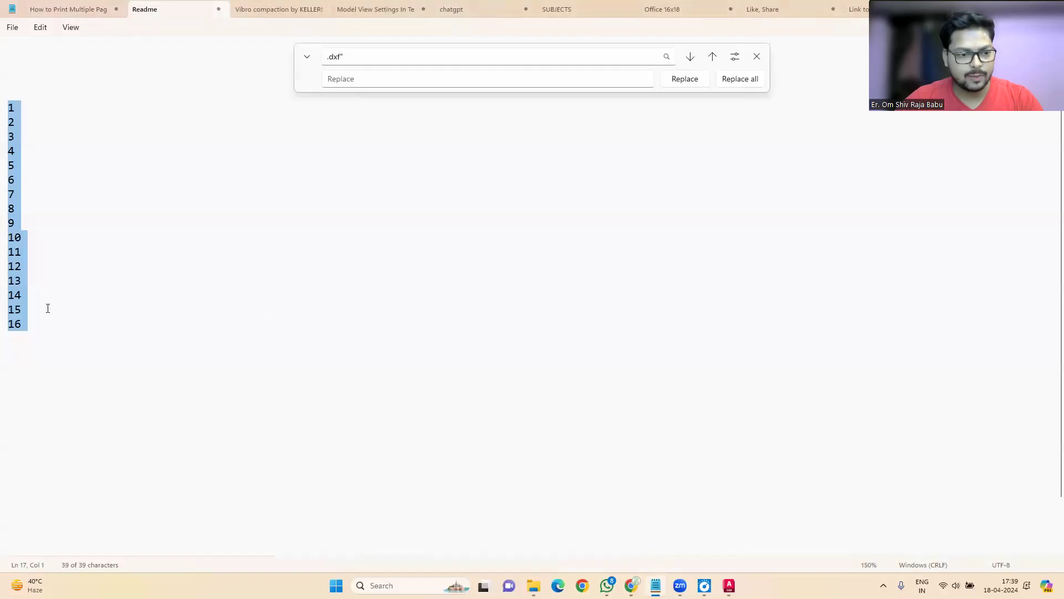
right_click(39, 325)
left_click(63, 361)
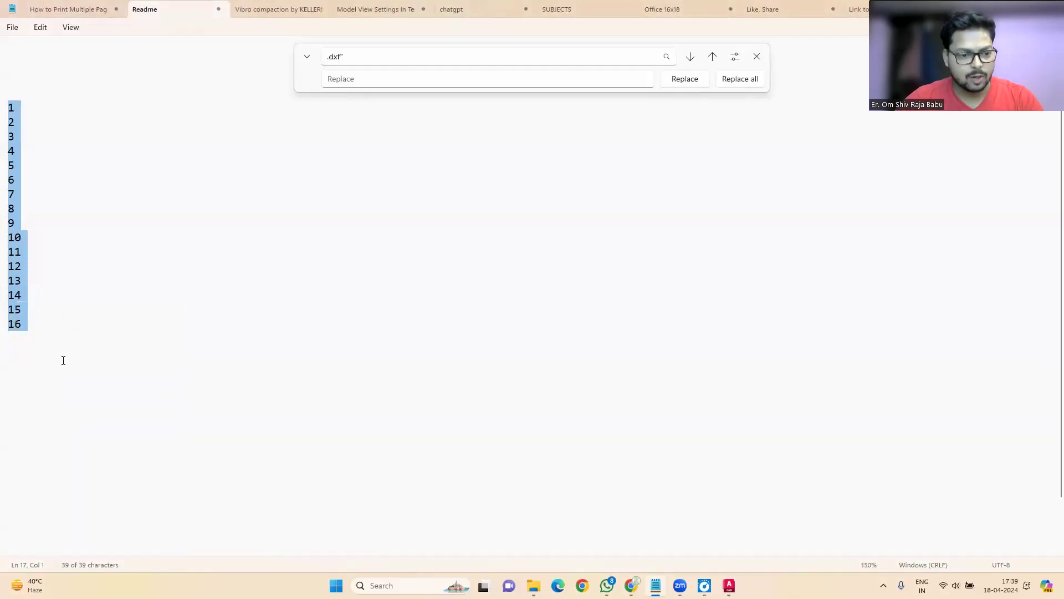
left_click(755, 56)
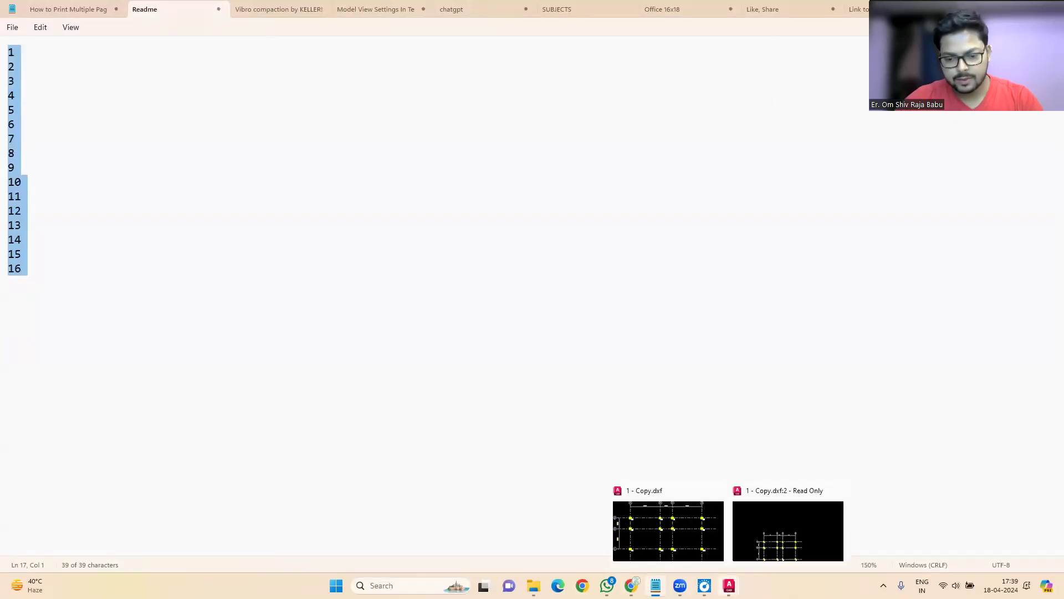
Enter files 1–16 as the form's file names, then generate and copy the iii AutoLISP program.
left_click(632, 530)
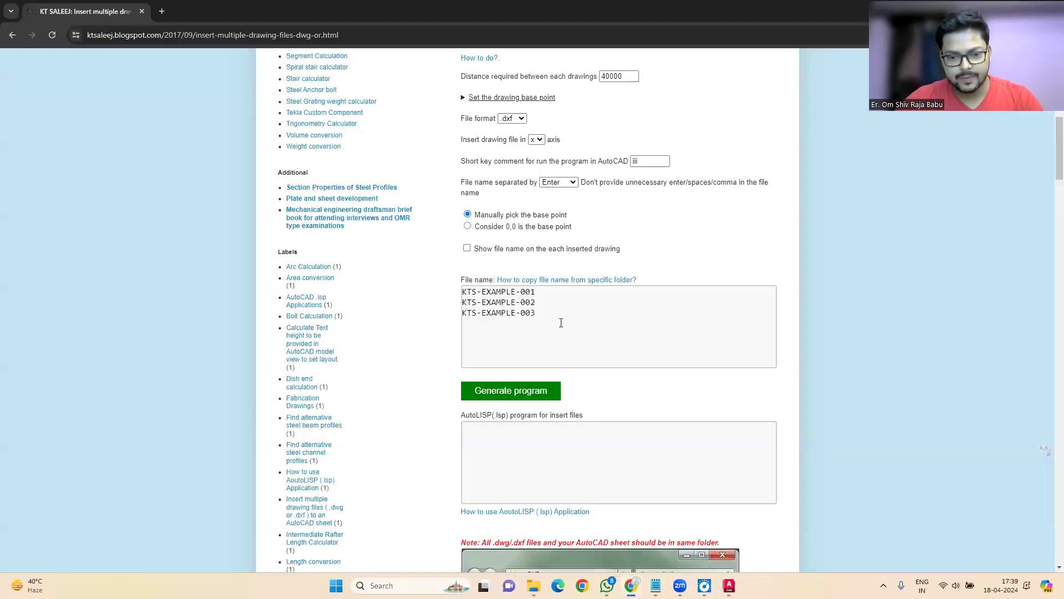
left_click_drag(561, 323, 449, 287)
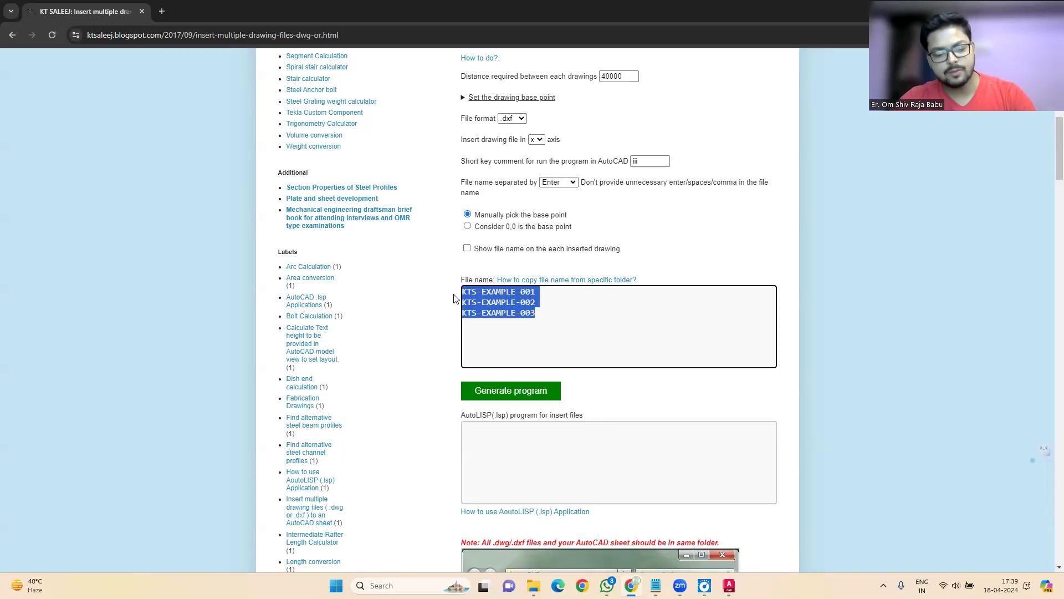
key("ctrl+v")
scroll(528, 333, "up", 5)
scroll(519, 338, "down", 5)
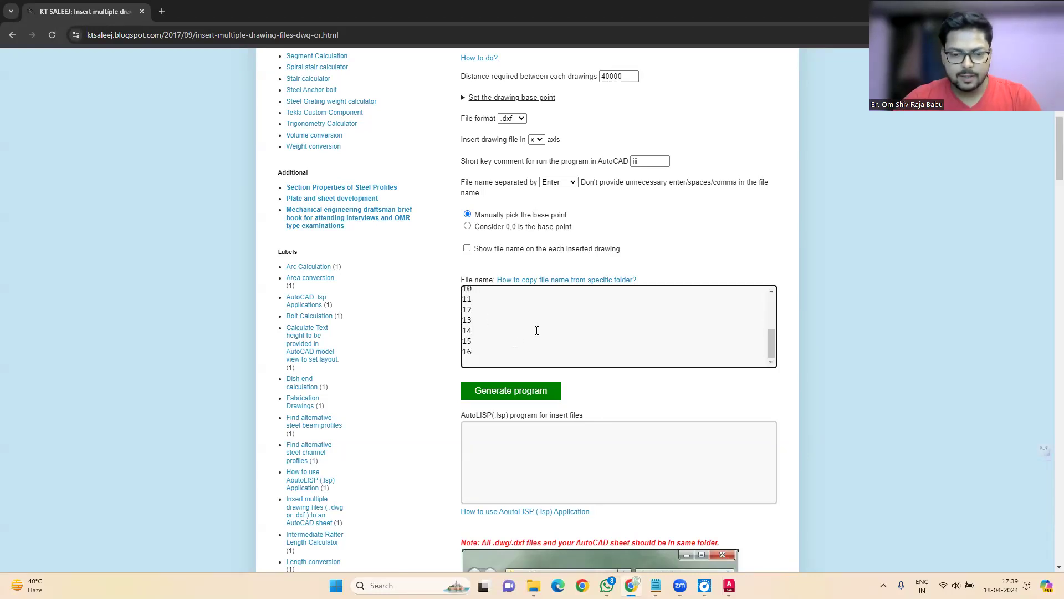
left_click(510, 398)
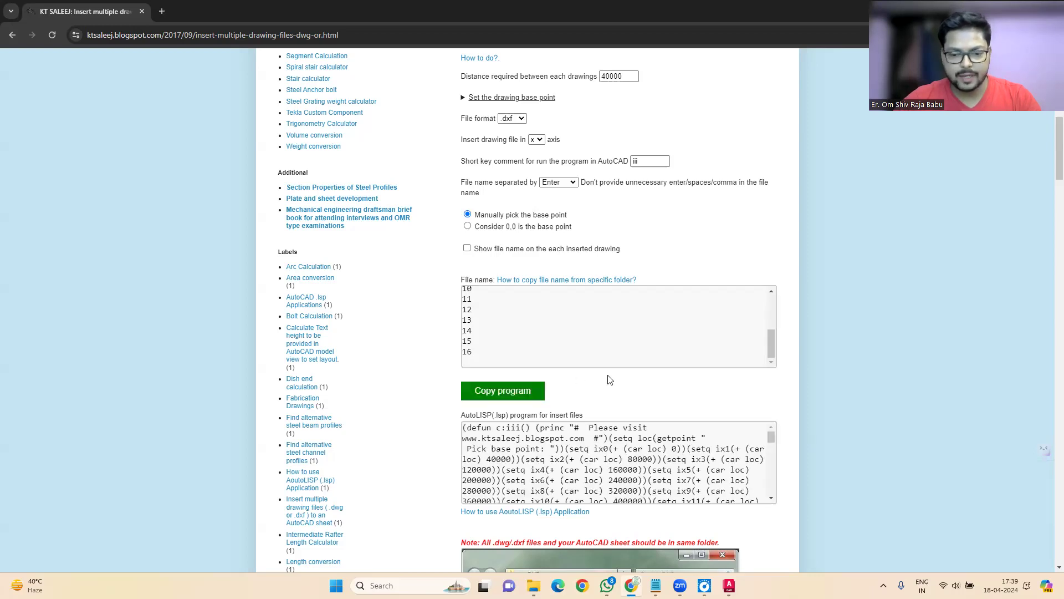
left_click(505, 393)
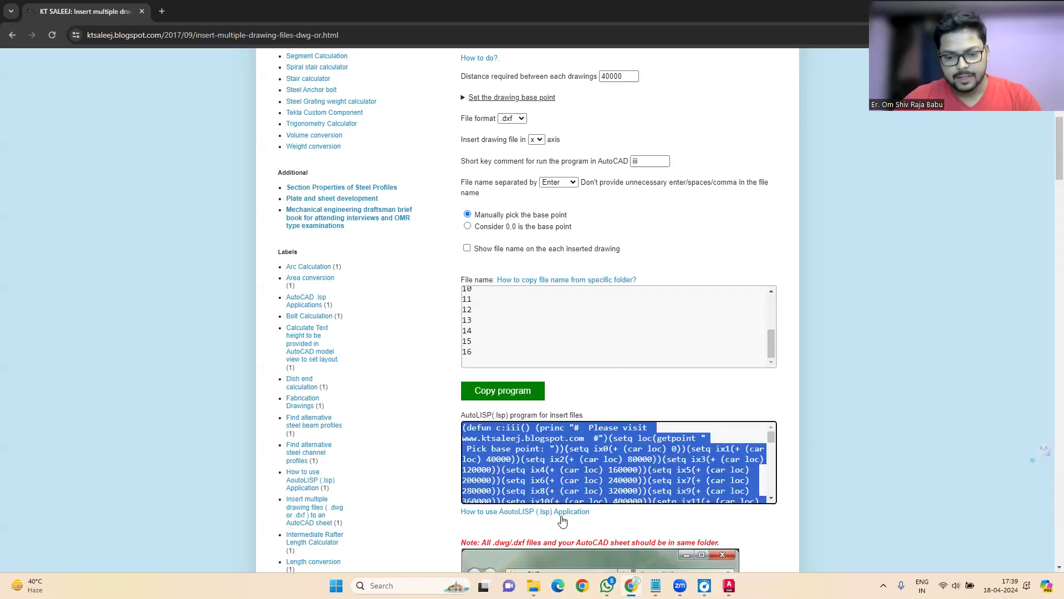
mouse_move(607, 586)
left_click(532, 521)
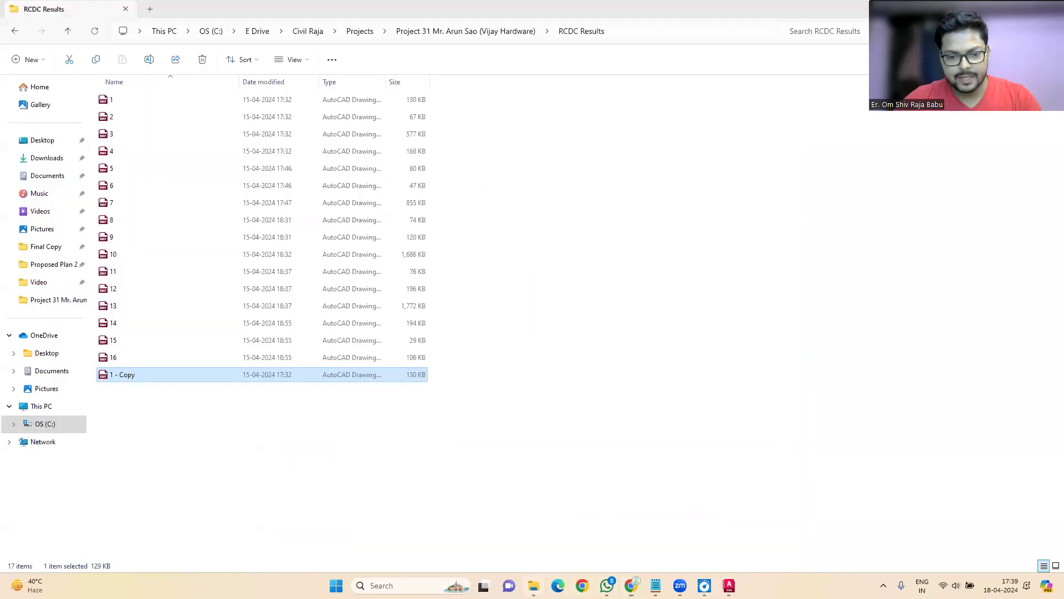
Create a new text document named Lisp in RCDC Results and open it in Notepad.
right_click(456, 448)
mouse_move(486, 381)
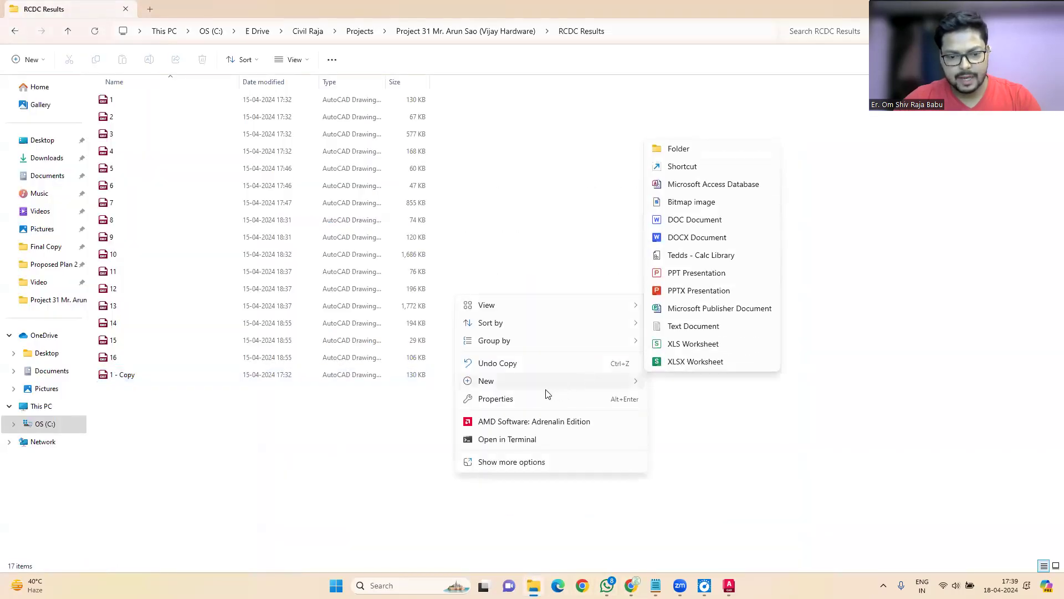
left_click(672, 461)
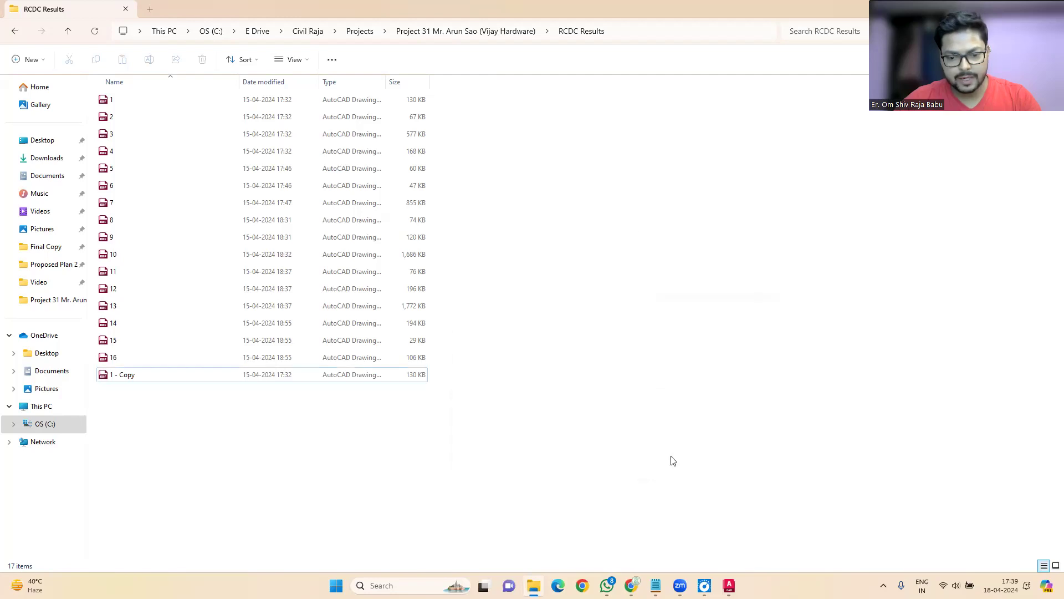
right_click(493, 430)
mouse_move(523, 361)
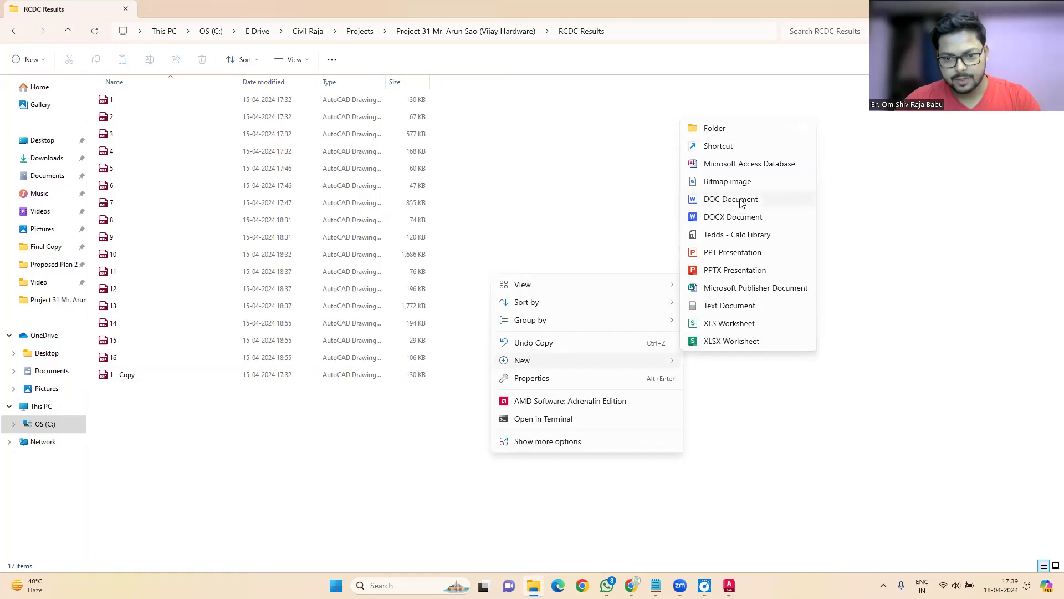
left_click(720, 306)
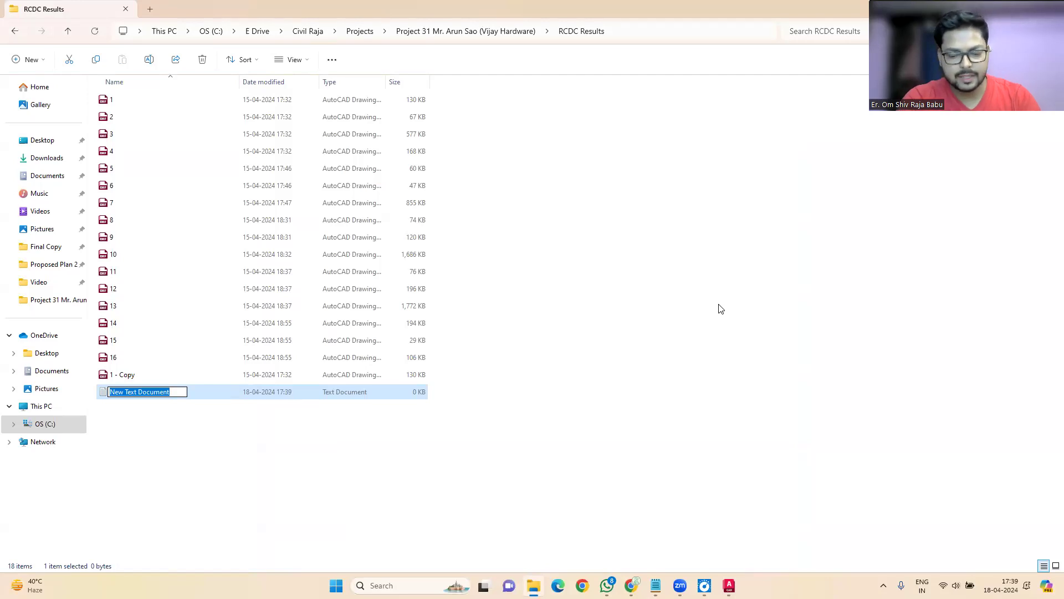
type("LIsp")
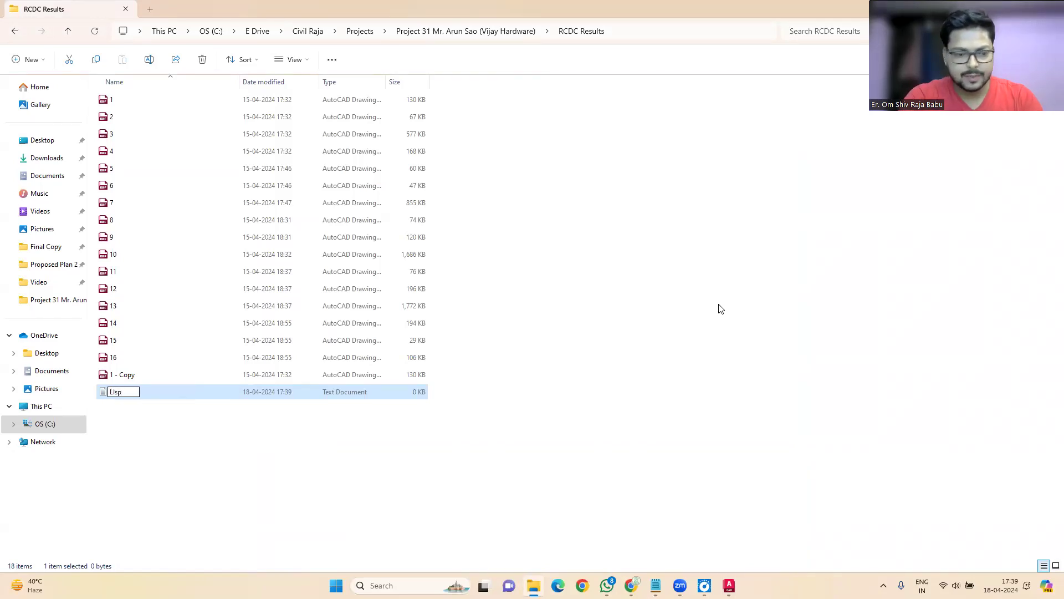
key("Return")
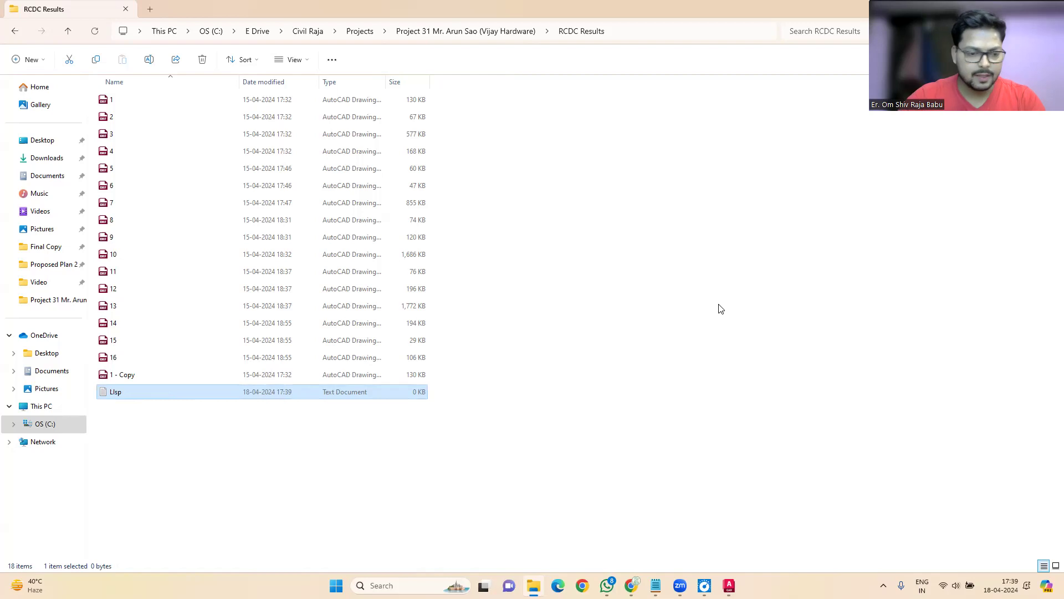
double_click(373, 396)
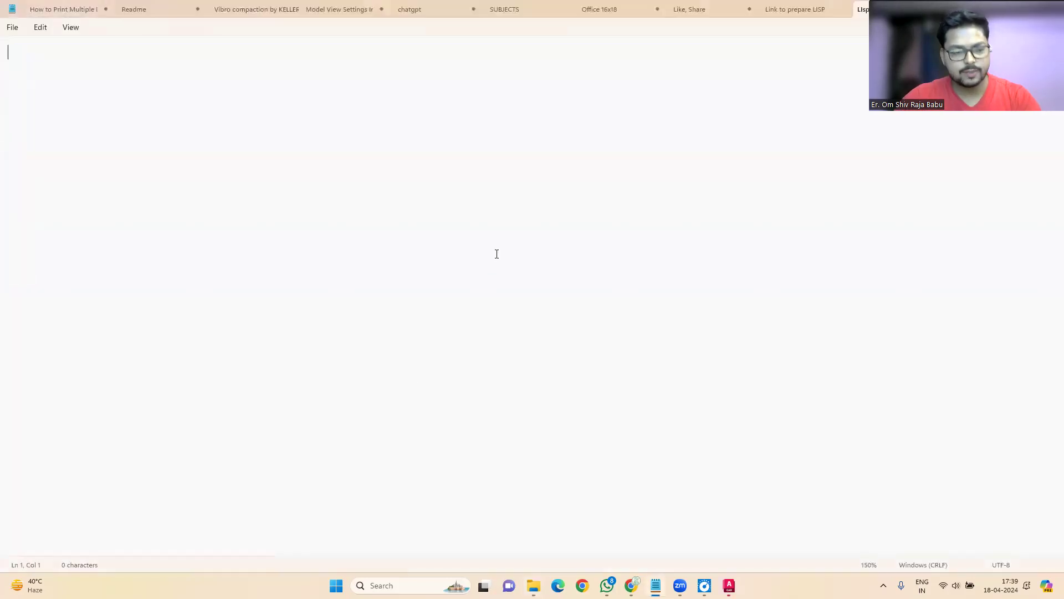
Paste the generated AutoLISP code into the Lisp file and close Notepad.
key("ctrl+v")
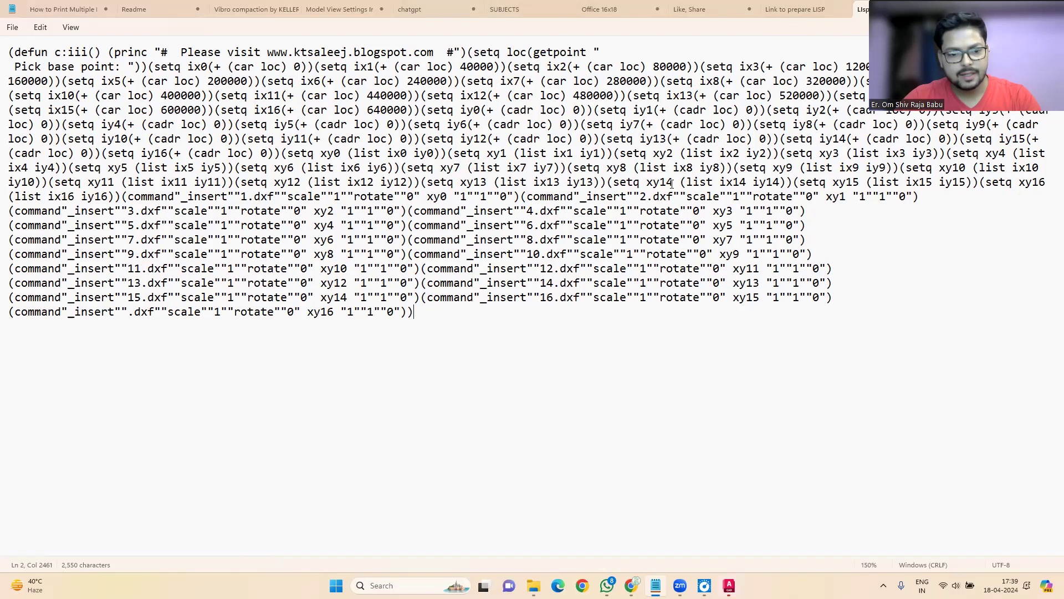
left_click(656, 585)
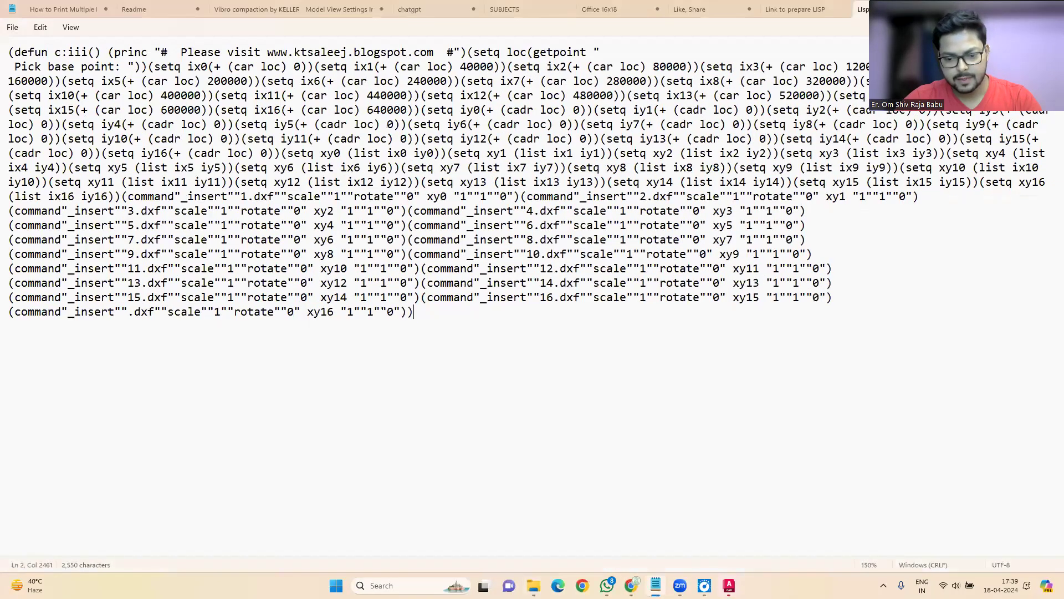
left_click(656, 585)
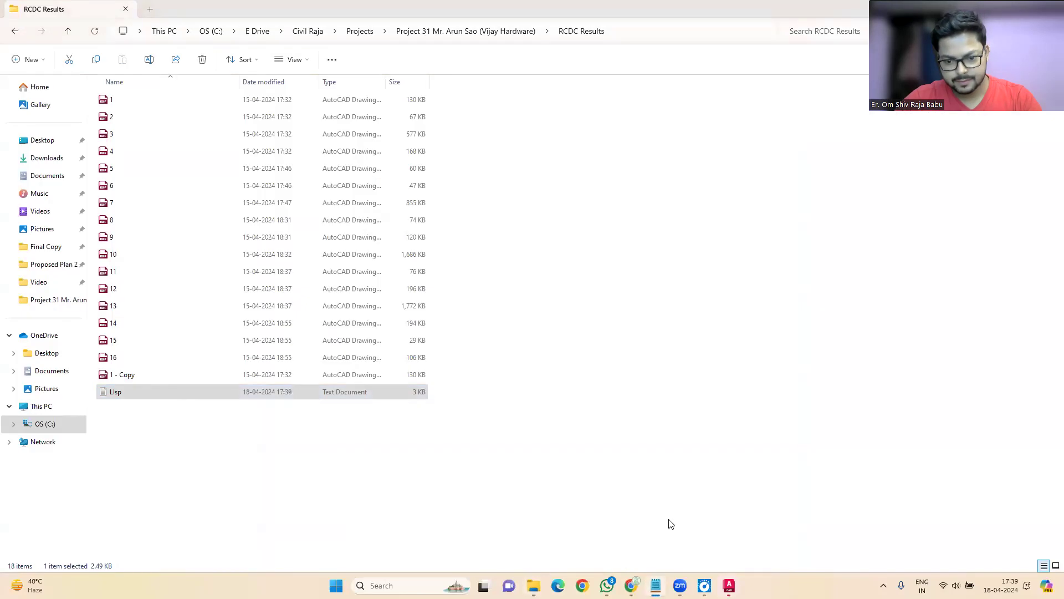
Close Notepad fully and turn on File name extensions so Lisp.txt shows its extension.
right_click(656, 586)
left_click(604, 556)
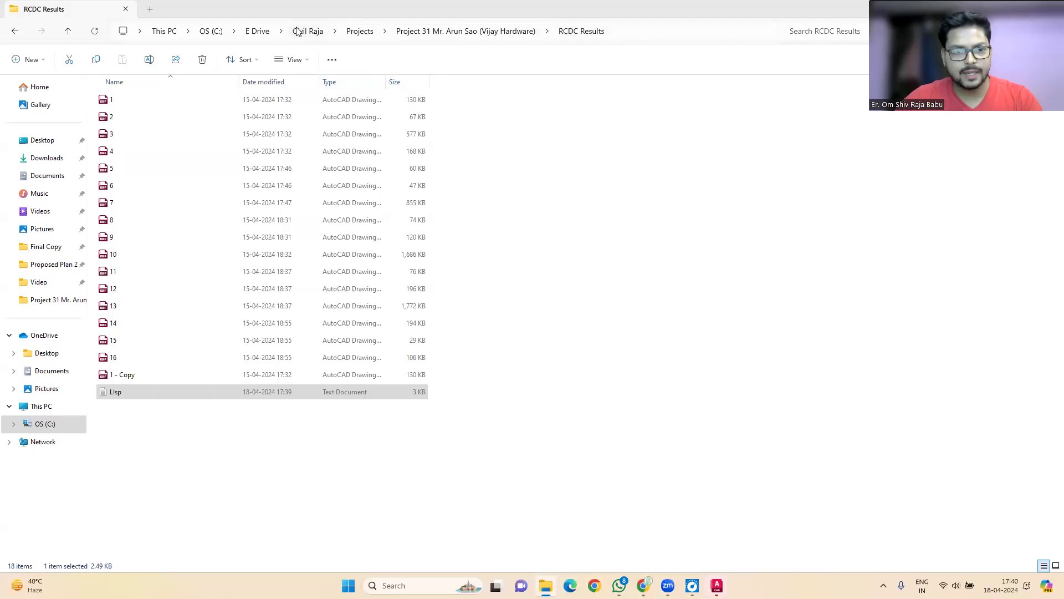
left_click(283, 62)
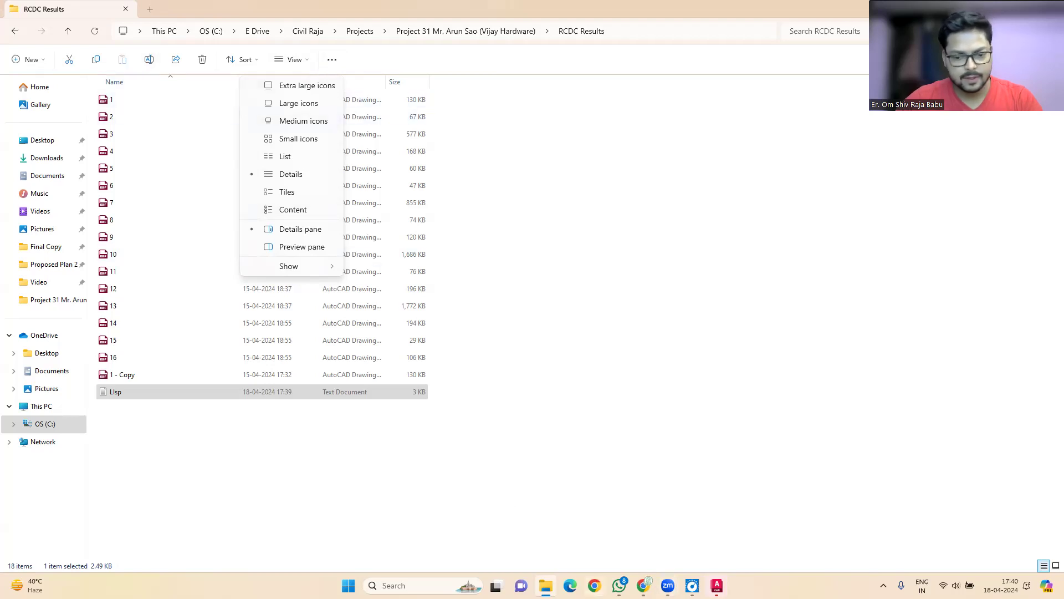
left_click(556, 552)
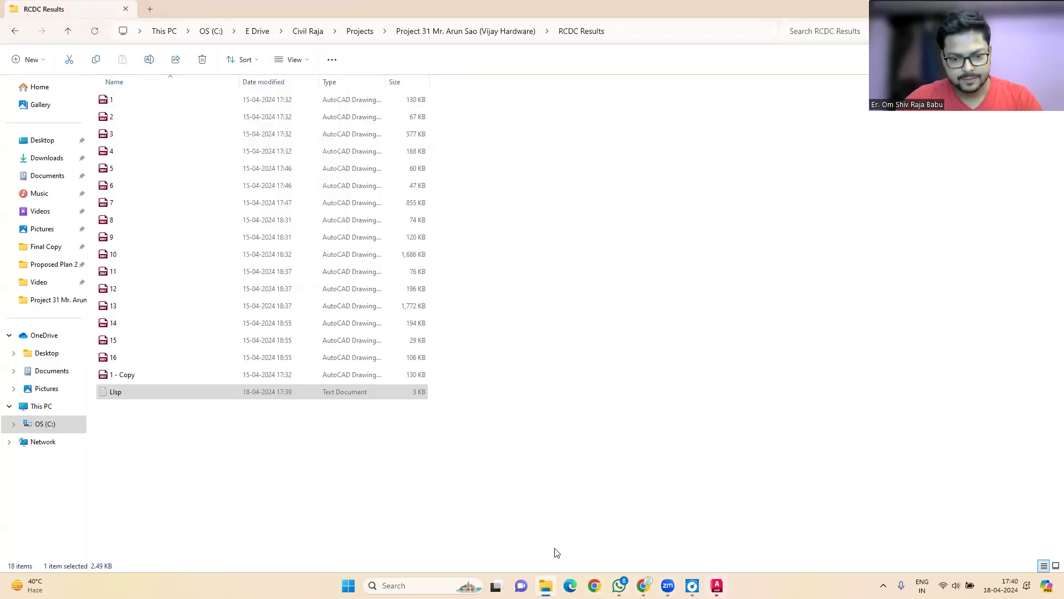
left_click(540, 323)
left_click(292, 59)
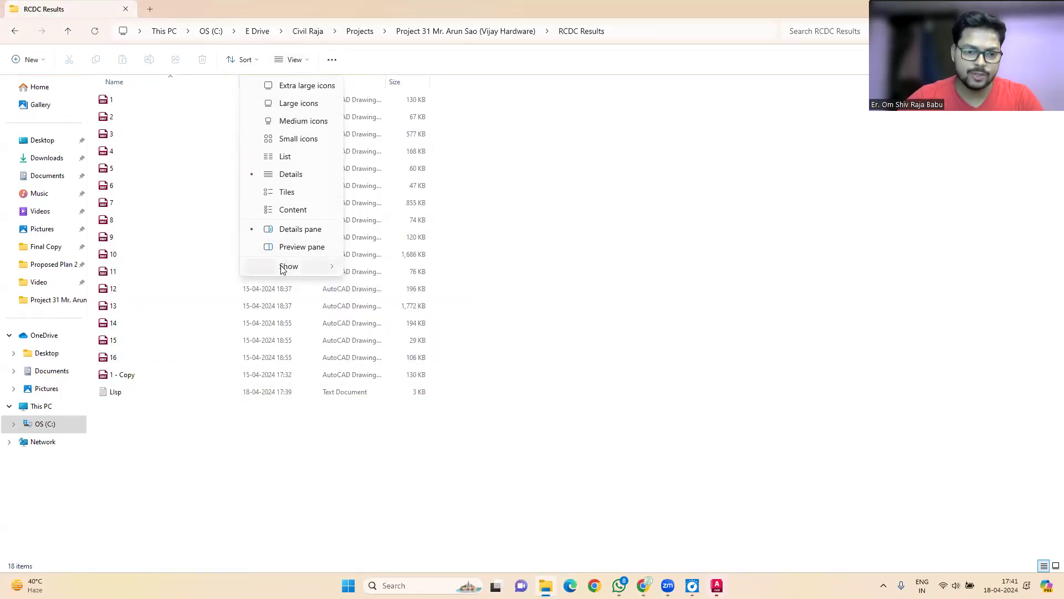
mouse_move(288, 266)
left_click(412, 327)
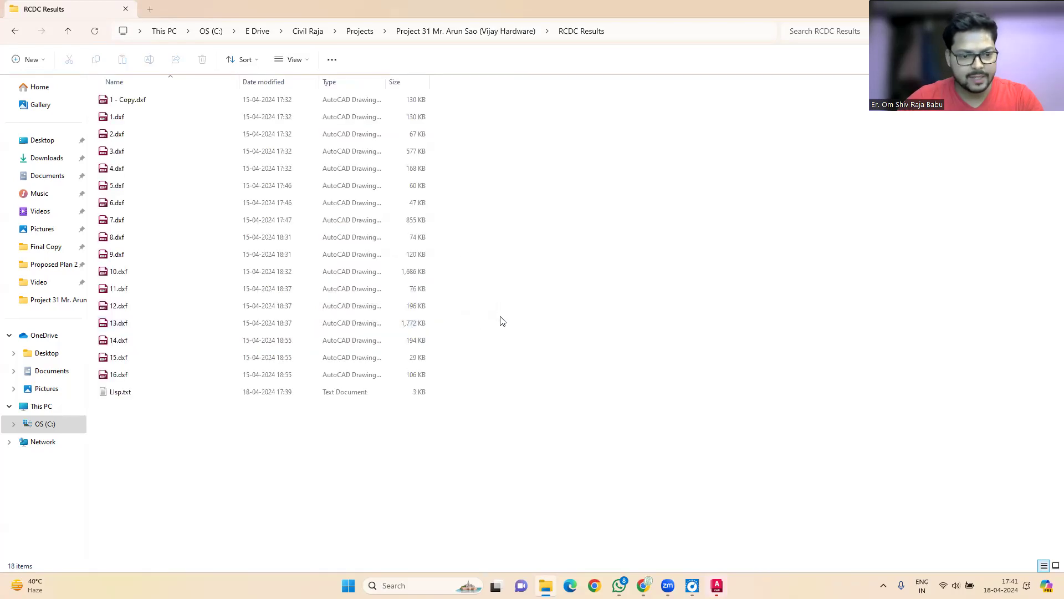
left_click(143, 392)
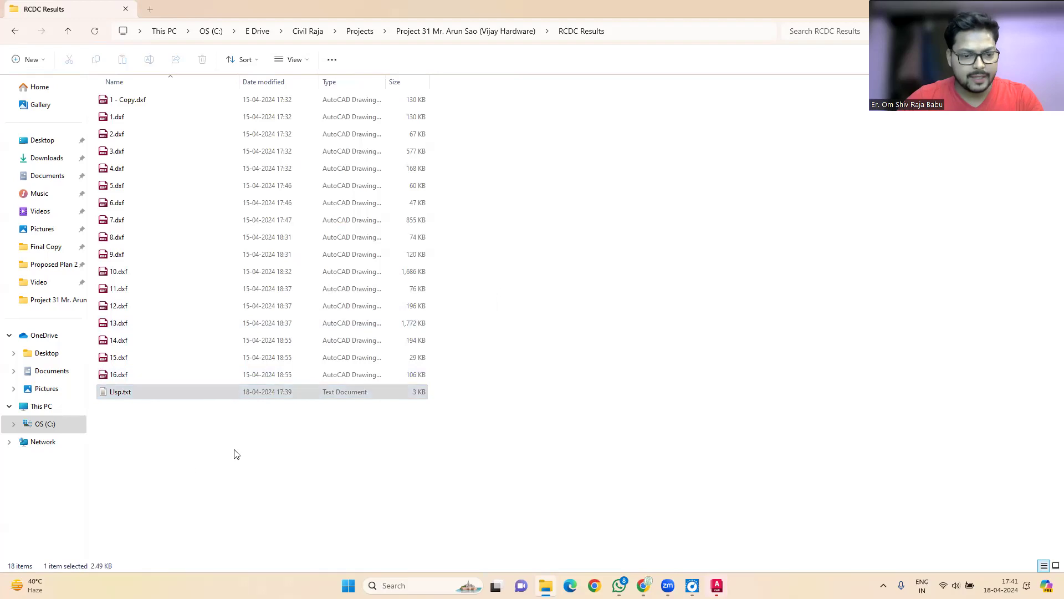
Rename Lisp.txt to Lisp.lsp, accepting the extension-change warning.
right_click(166, 396)
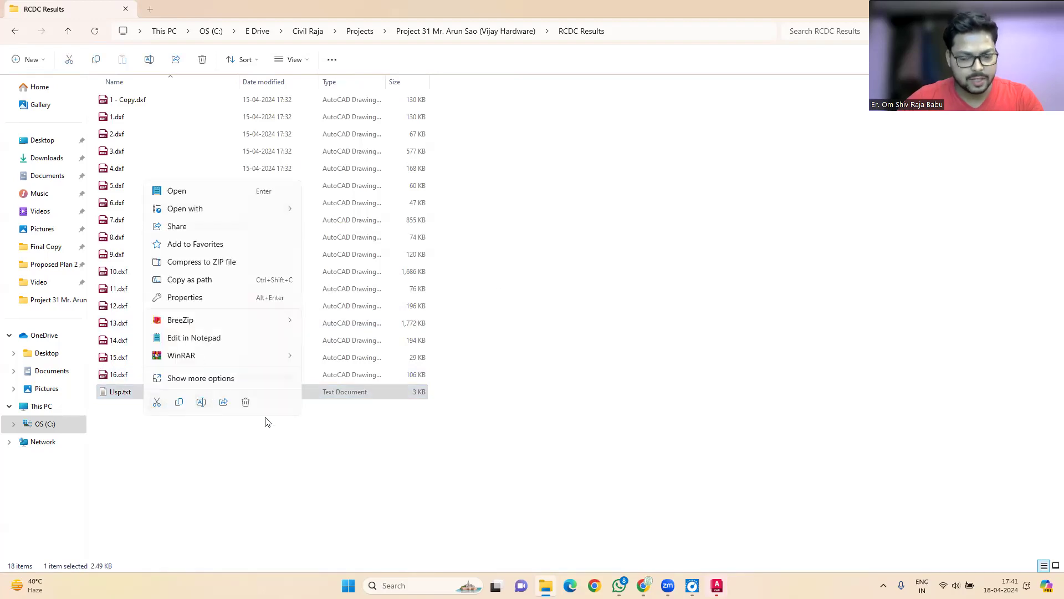
left_click(689, 458)
mouse_move(668, 586)
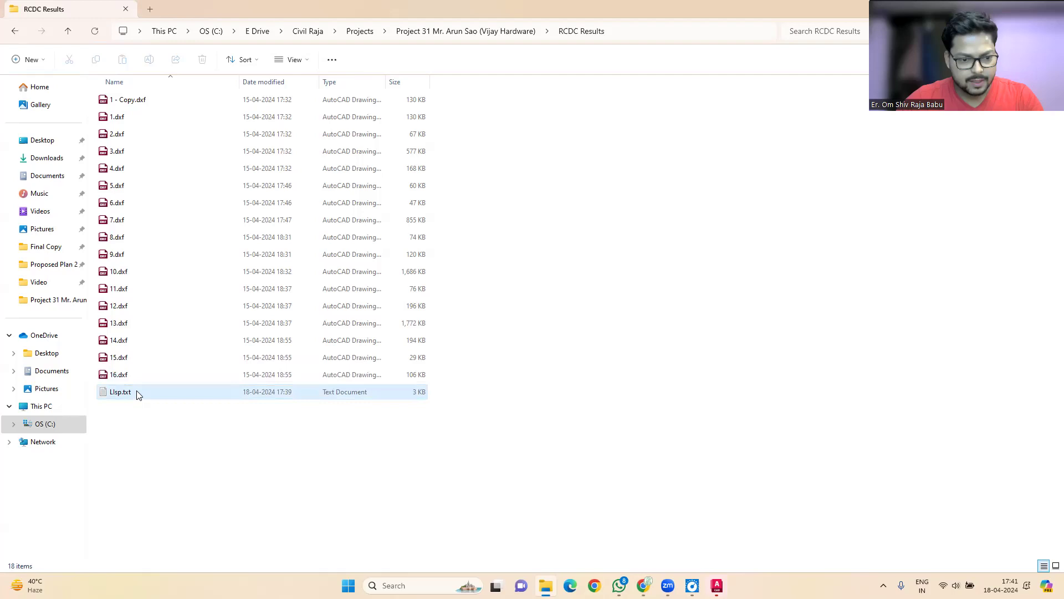
right_click(138, 420)
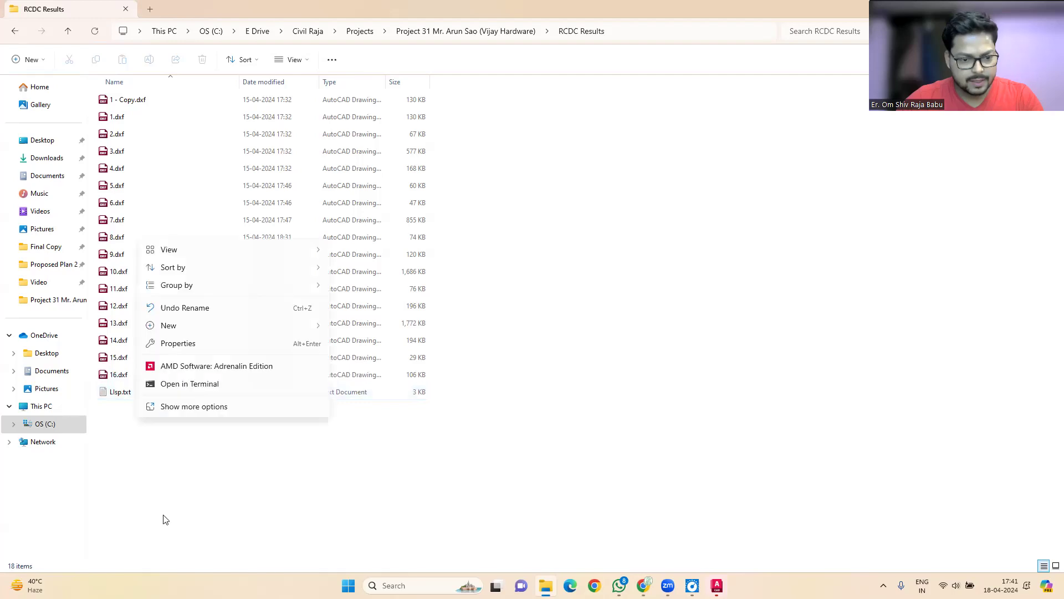
left_click(133, 388)
left_click(148, 60)
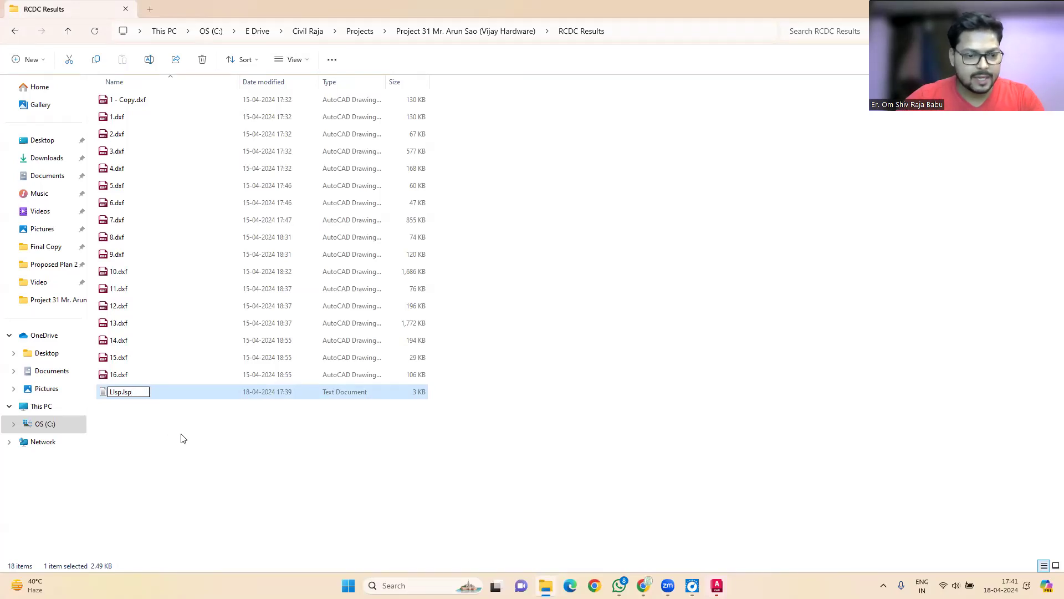
key("Return")
left_click(583, 297)
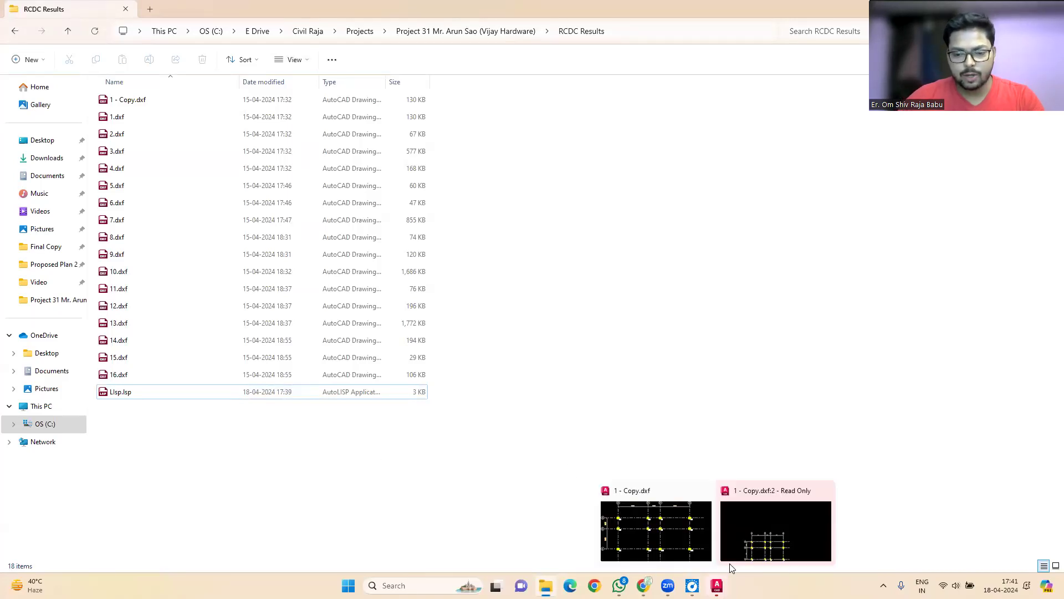
Back in AutoCAD, save the drawing as 1 - Copy.dwg in the RCDC Results folder.
left_click(729, 552)
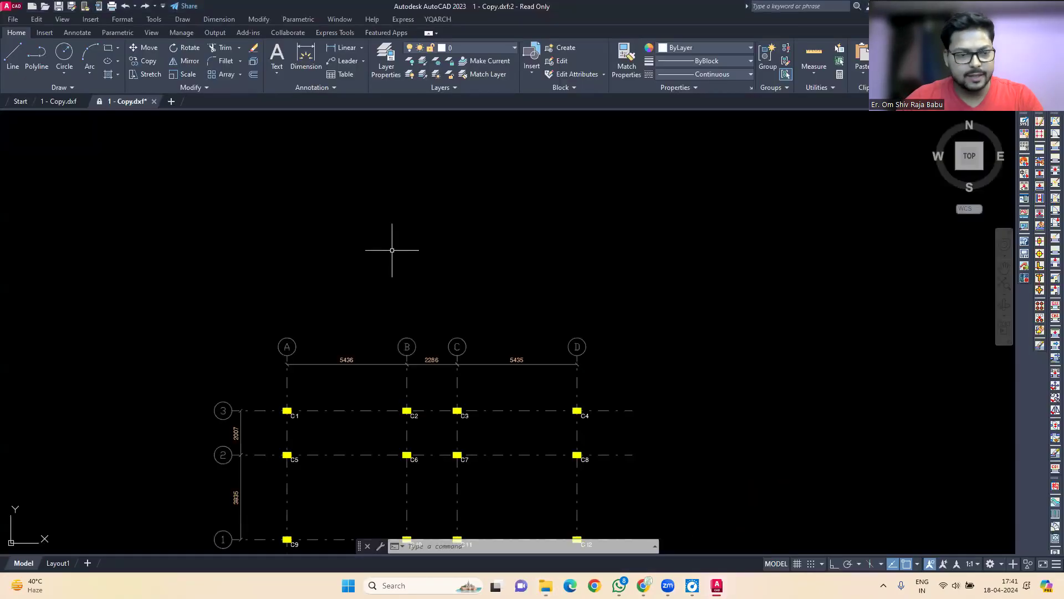
key("ctrl+s")
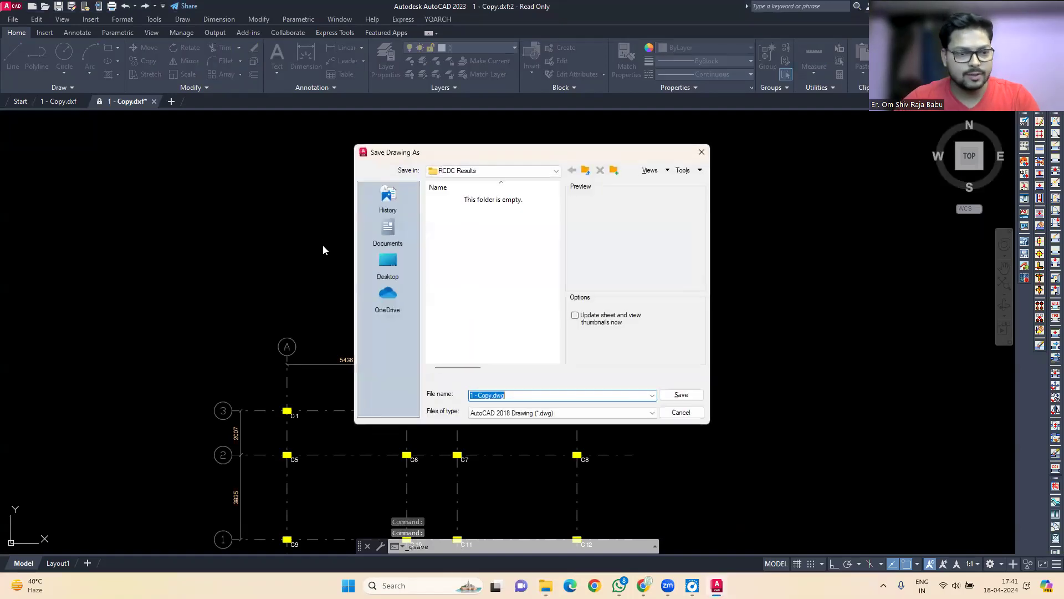
left_click(487, 171)
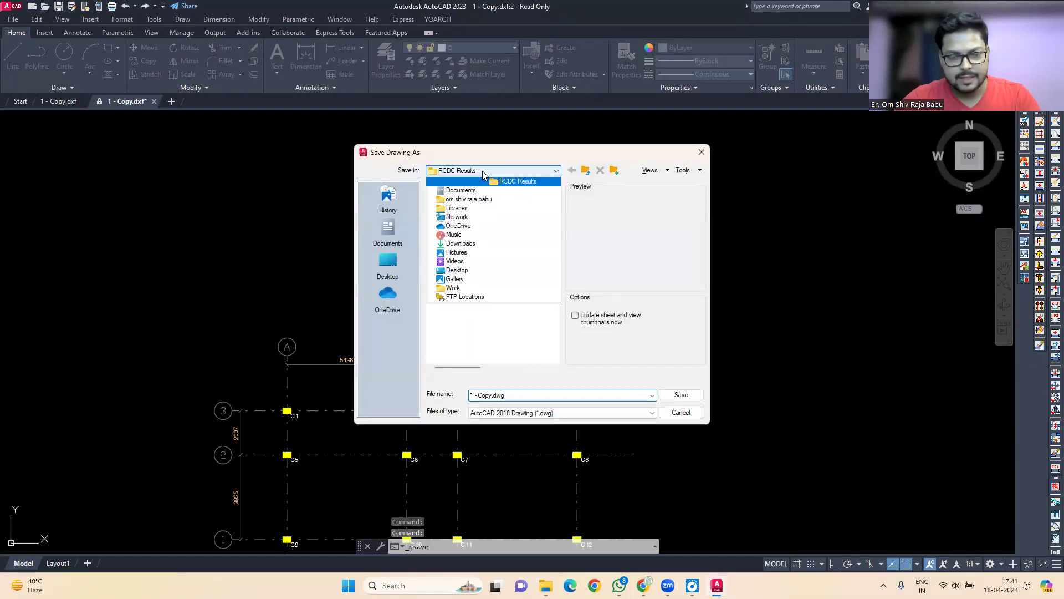
left_click(521, 245)
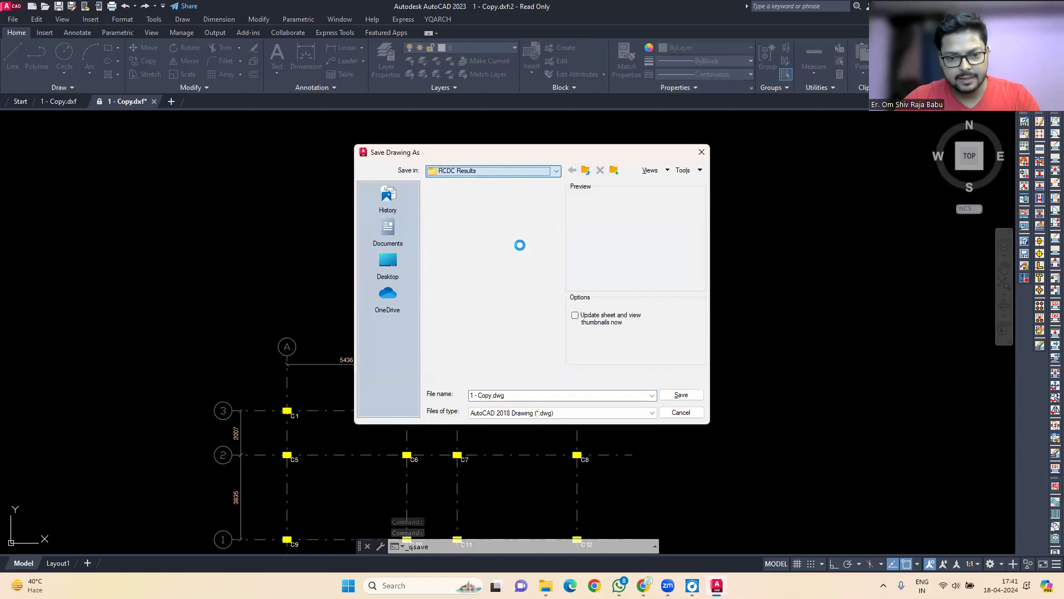
left_click(474, 172)
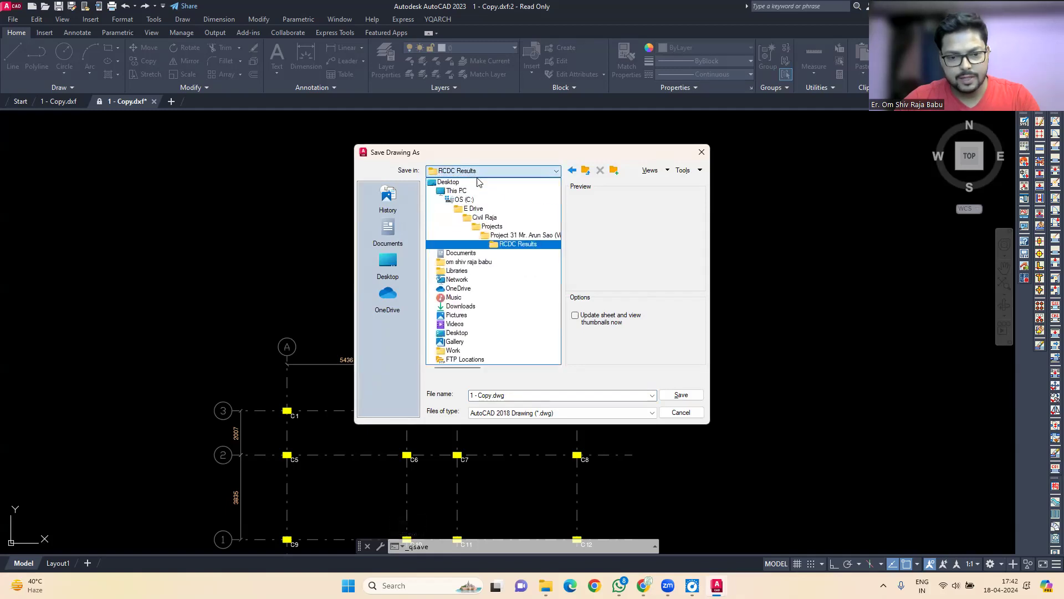
left_click(518, 242)
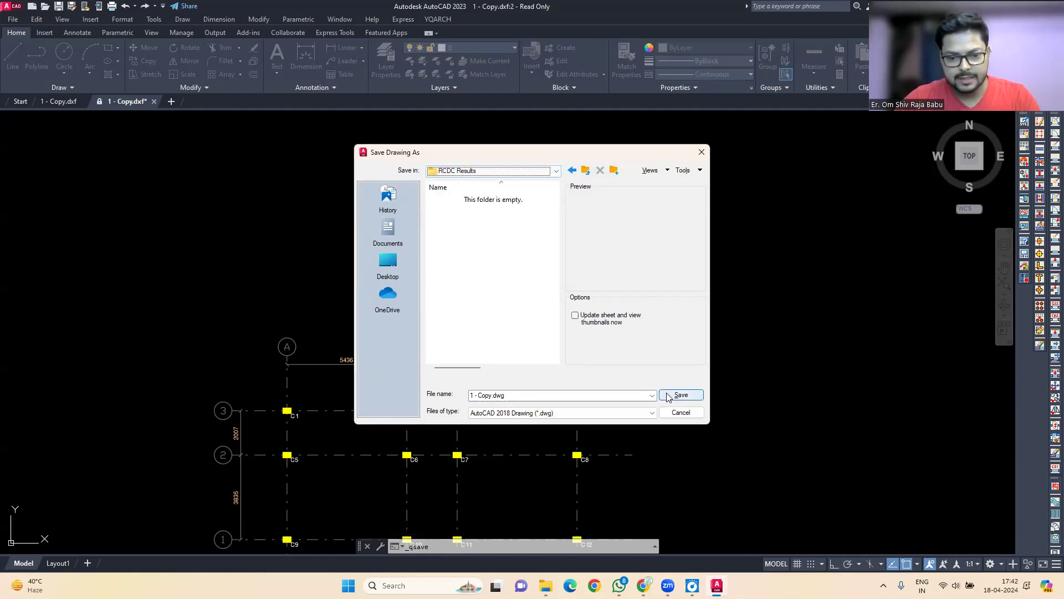
left_click(681, 395)
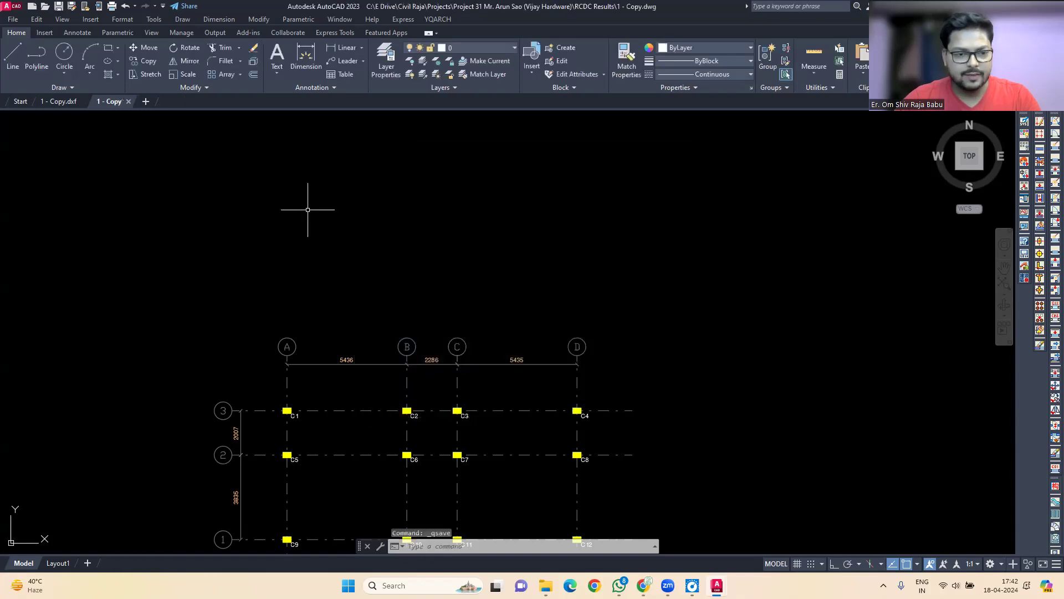
Start the APPLOAD command to load a LISP application.
scroll(319, 233, "down", 5)
scroll(235, 240, "down", 2)
scroll(236, 240, "up", 3)
scroll(123, 193, "up", 4)
type("APP")
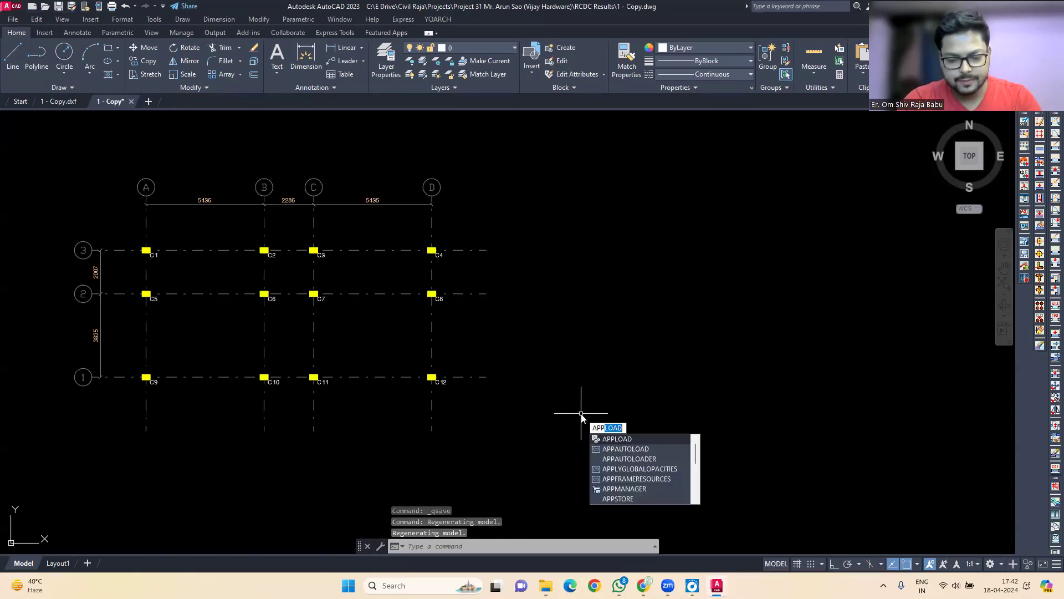
key("Return")
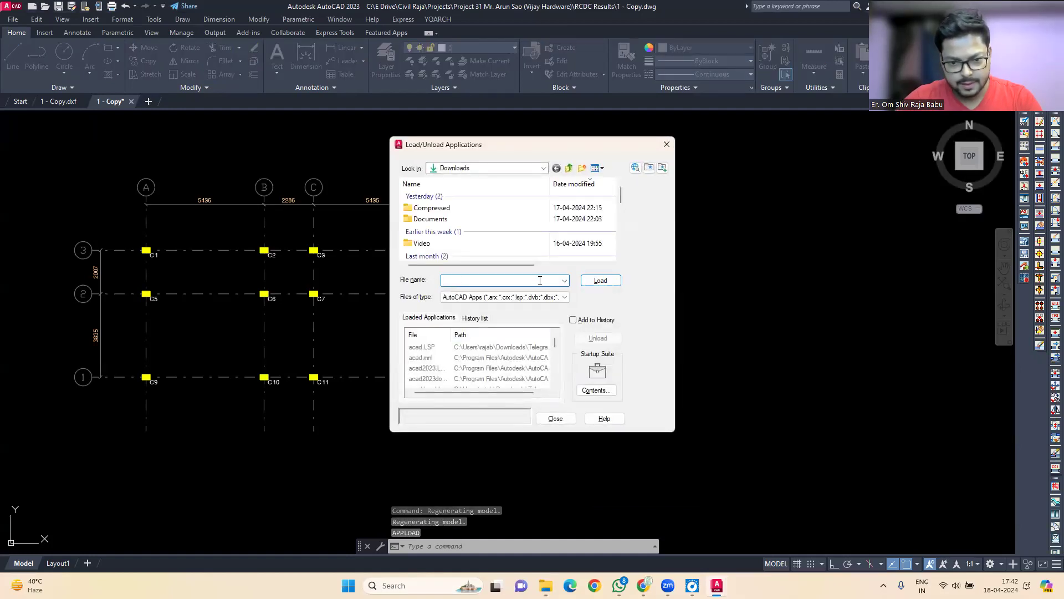
Browse through E Drive > Civil Raja > Projects > Project 31 to the RCDC Results folder.
left_click(487, 169)
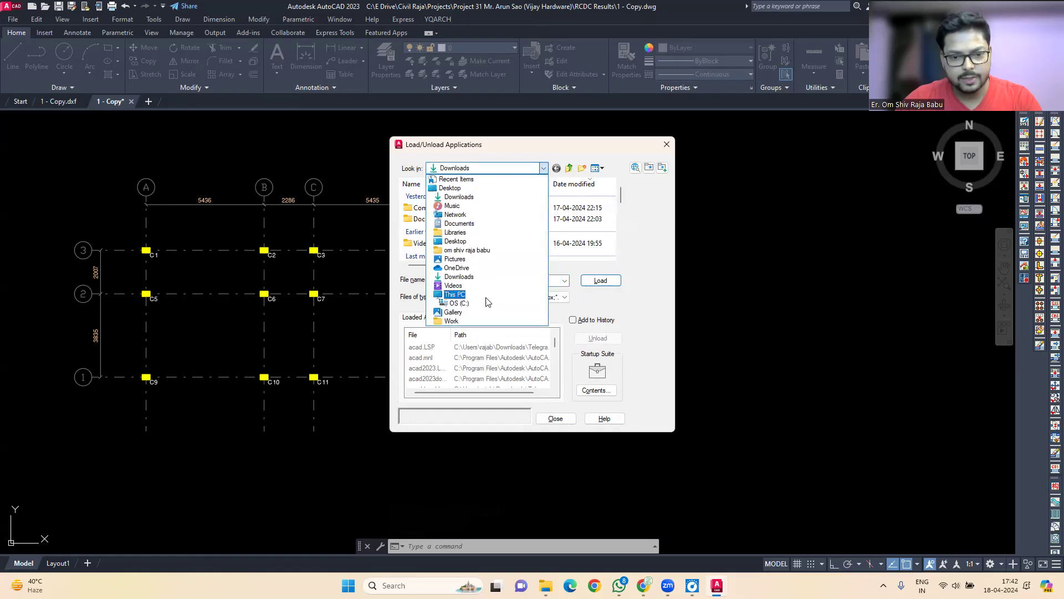
left_click(471, 304)
scroll(481, 233, "down", 2)
scroll(480, 233, "up", 1)
scroll(444, 227, "up", 1)
double_click(433, 228)
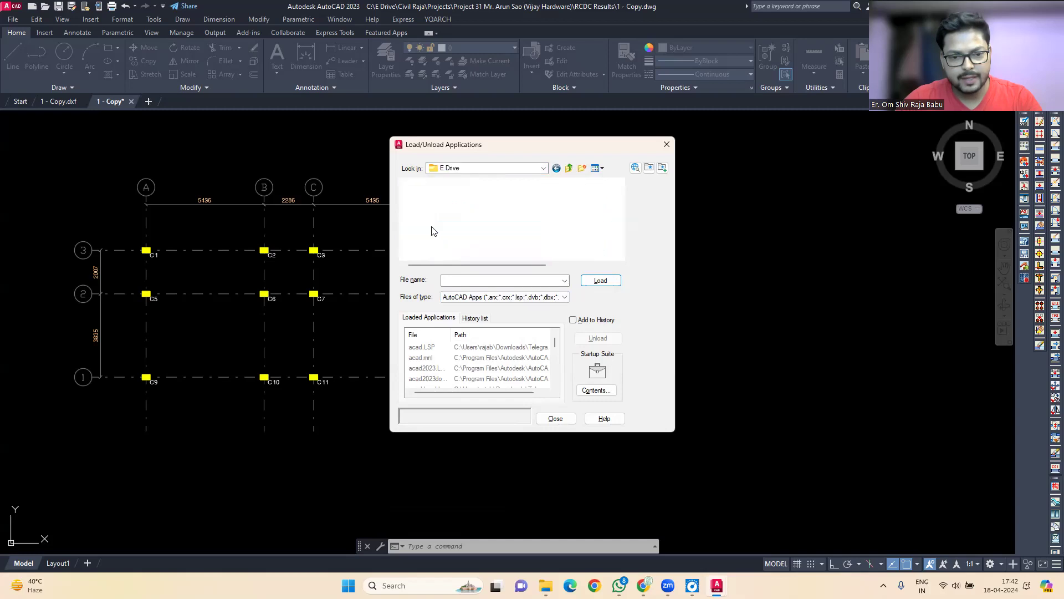
double_click(435, 227)
scroll(443, 236, "down", 1)
double_click(438, 228)
scroll(499, 225, "down", 7)
scroll(516, 223, "down", 1)
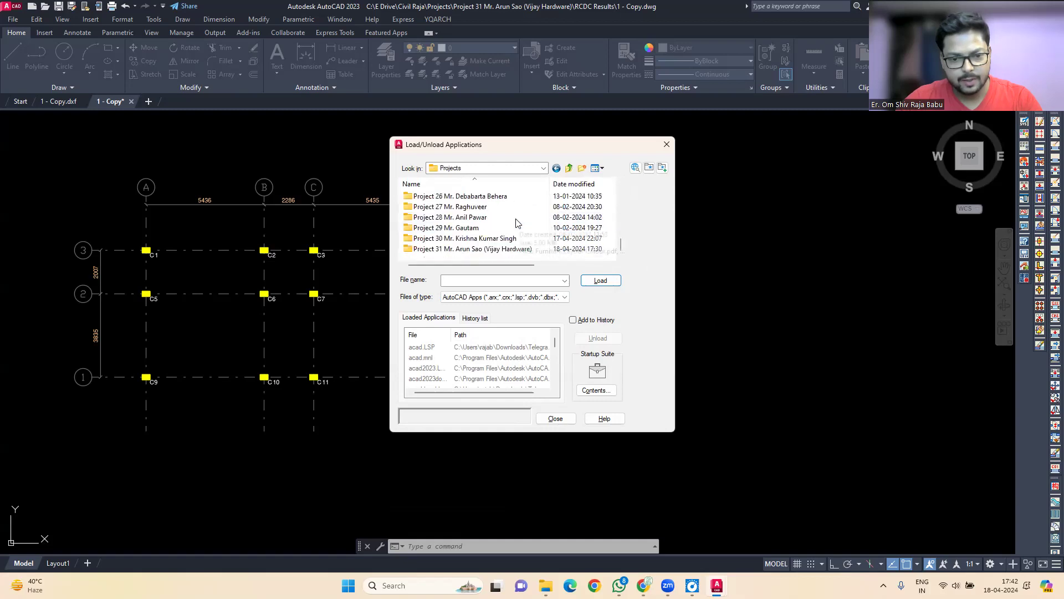
double_click(487, 249)
left_click(436, 218)
double_click(436, 218)
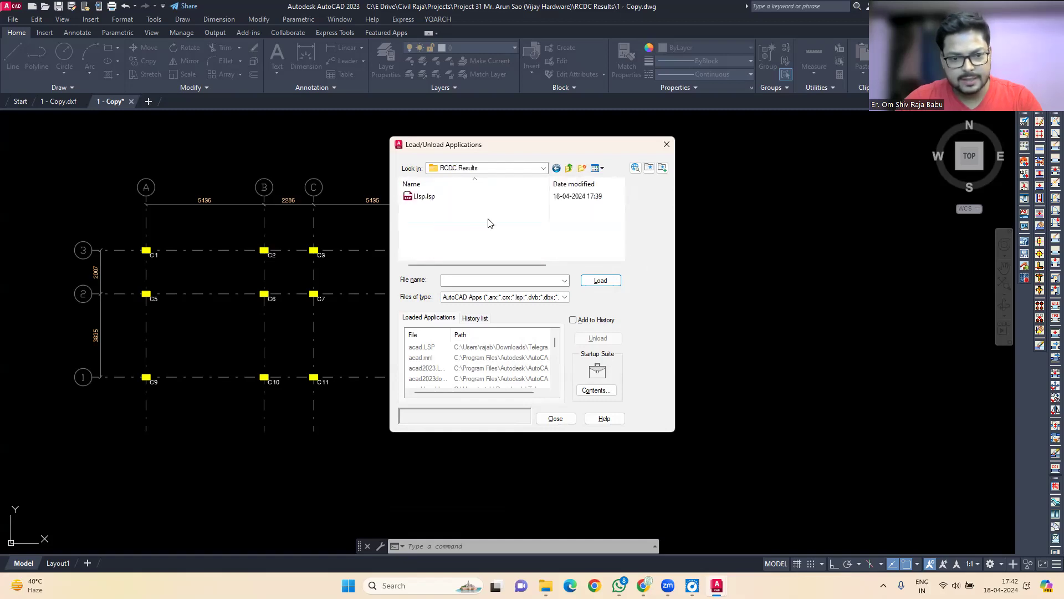
Load Lisp.lsp, close the loader and return to the blog page with the program.
left_click(426, 197)
left_click(598, 281)
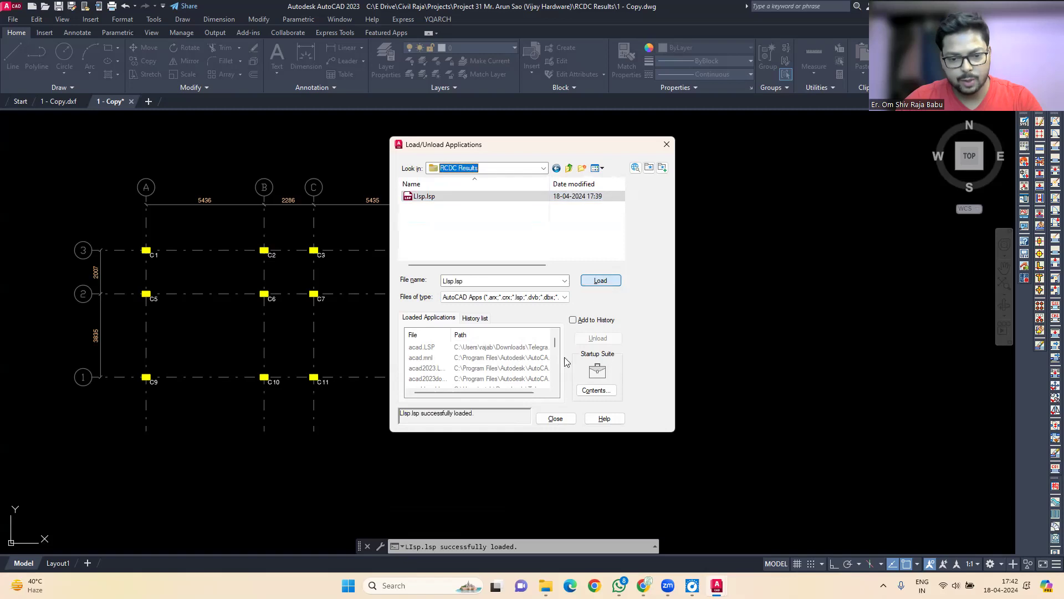
left_click(556, 419)
mouse_move(620, 586)
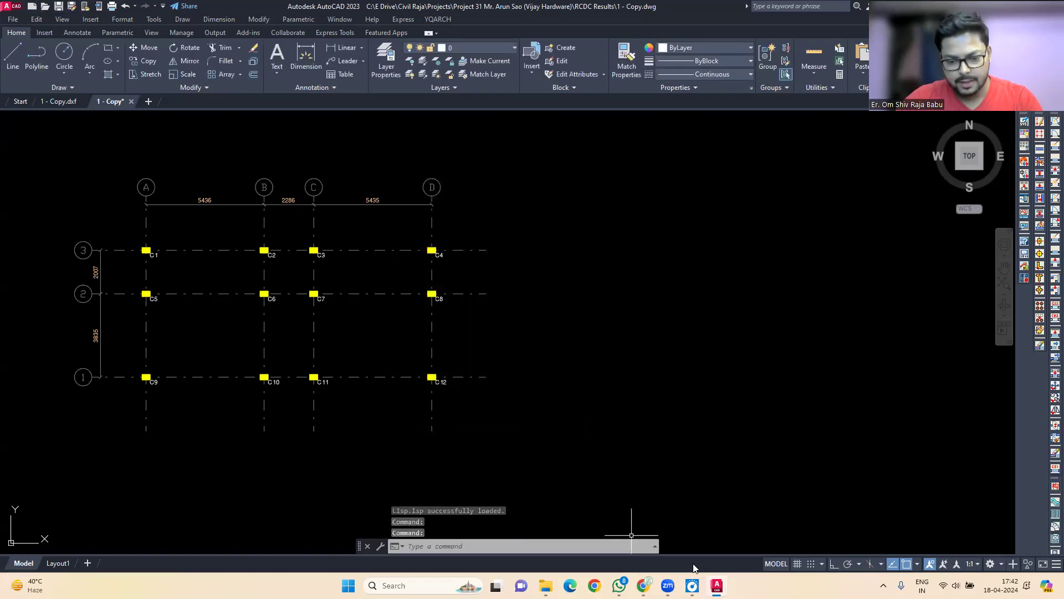
left_click(643, 586)
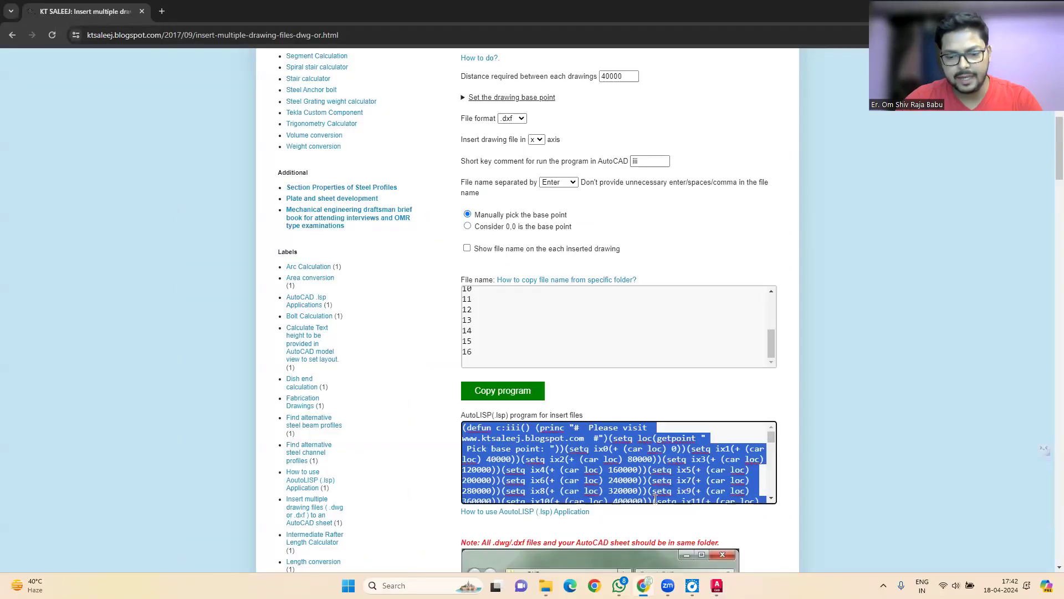
Run the iii insert command and pick a base point right of the existing grid.
key("alt+Tab")
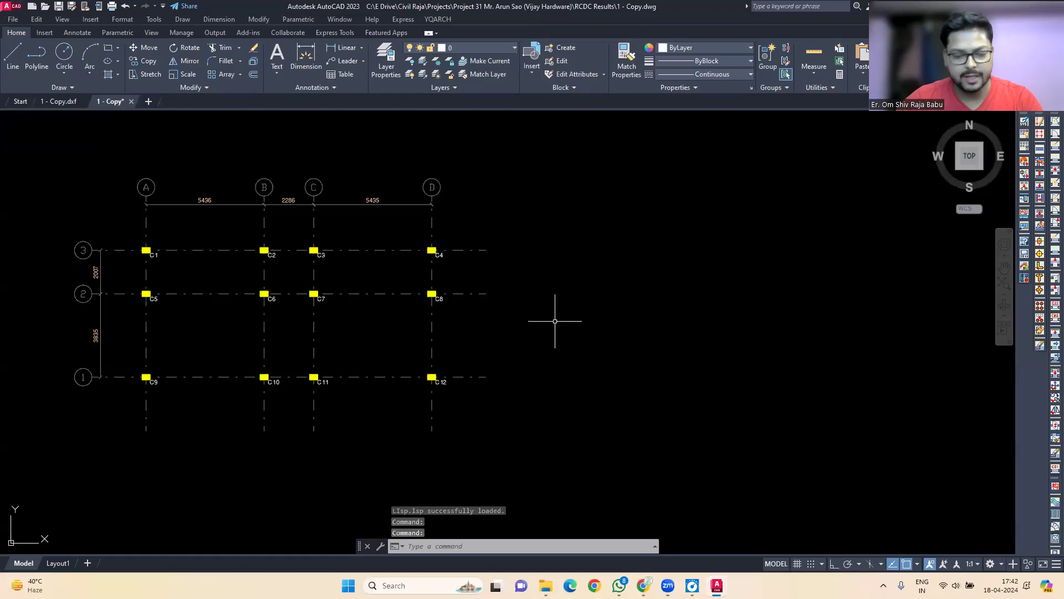
type("i")
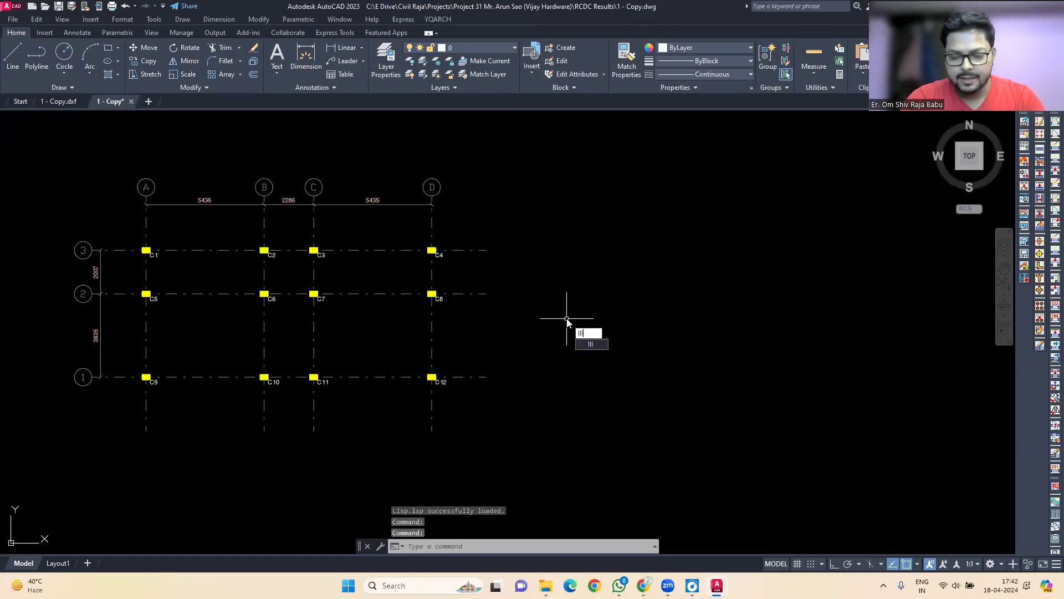
key("Return")
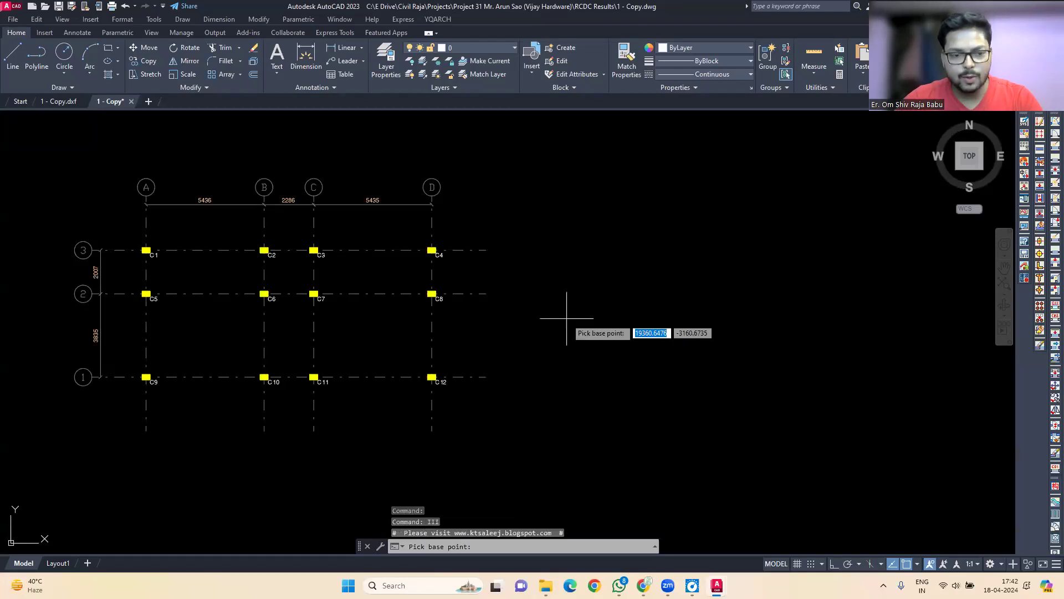
left_click(623, 436)
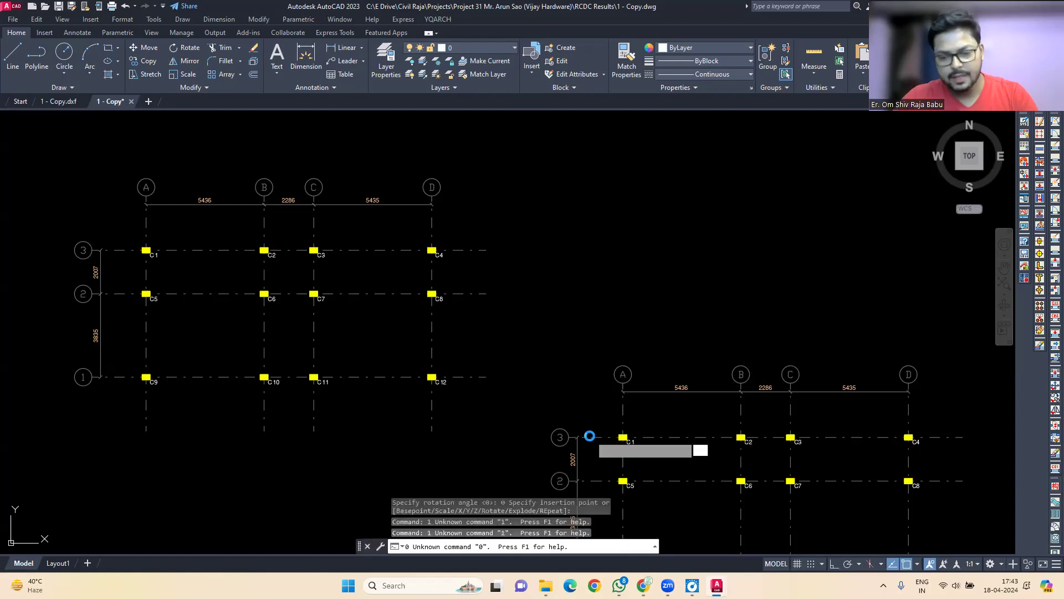
Zoom out and back in to view the inserted RCDC drawings beside the original grid.
scroll(591, 427, "down", 2)
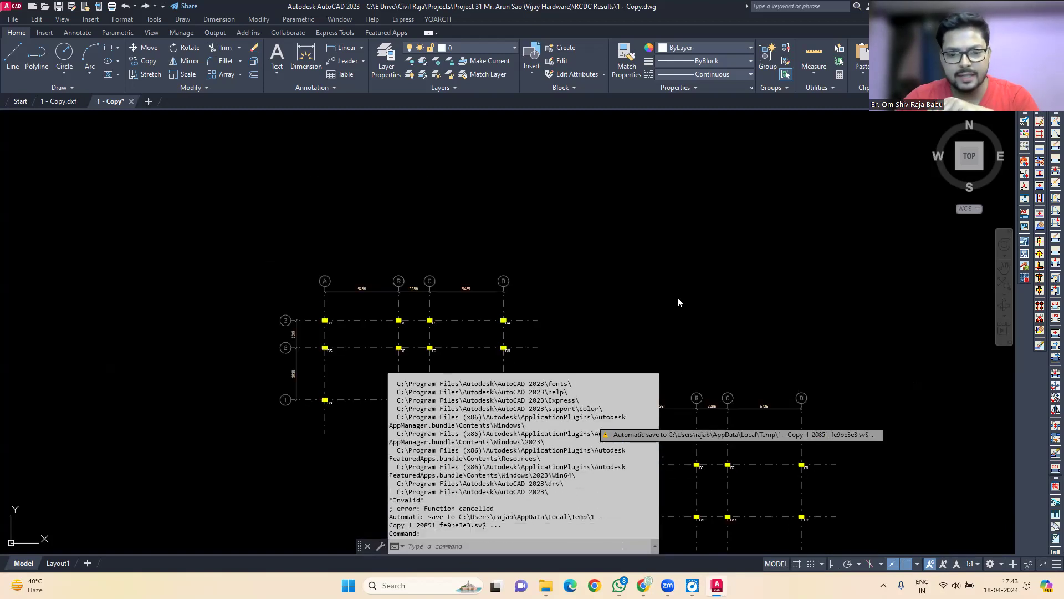
scroll(596, 277, "down", 5)
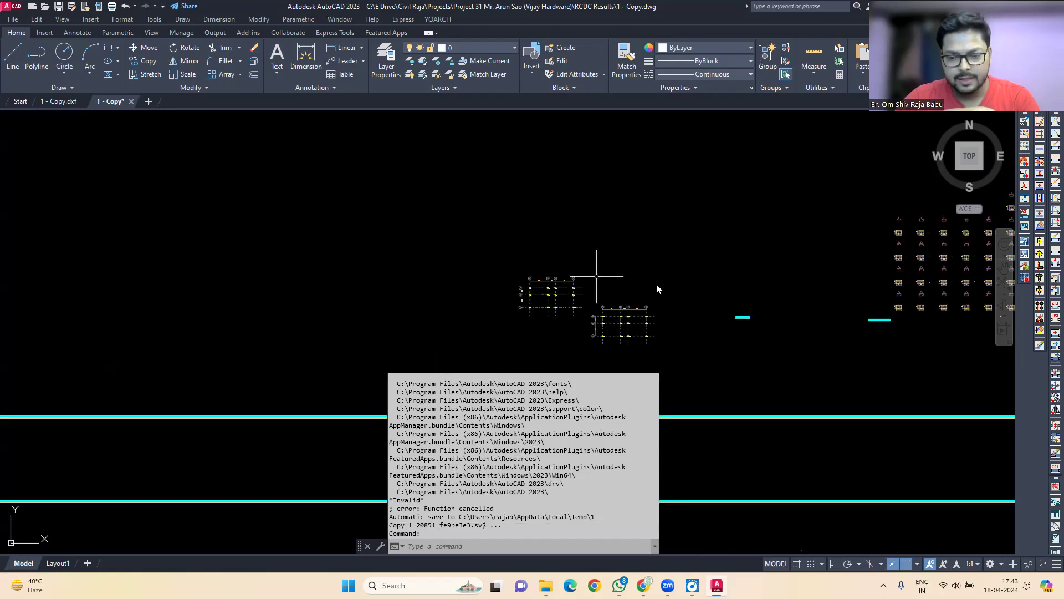
scroll(656, 284, "down", 4)
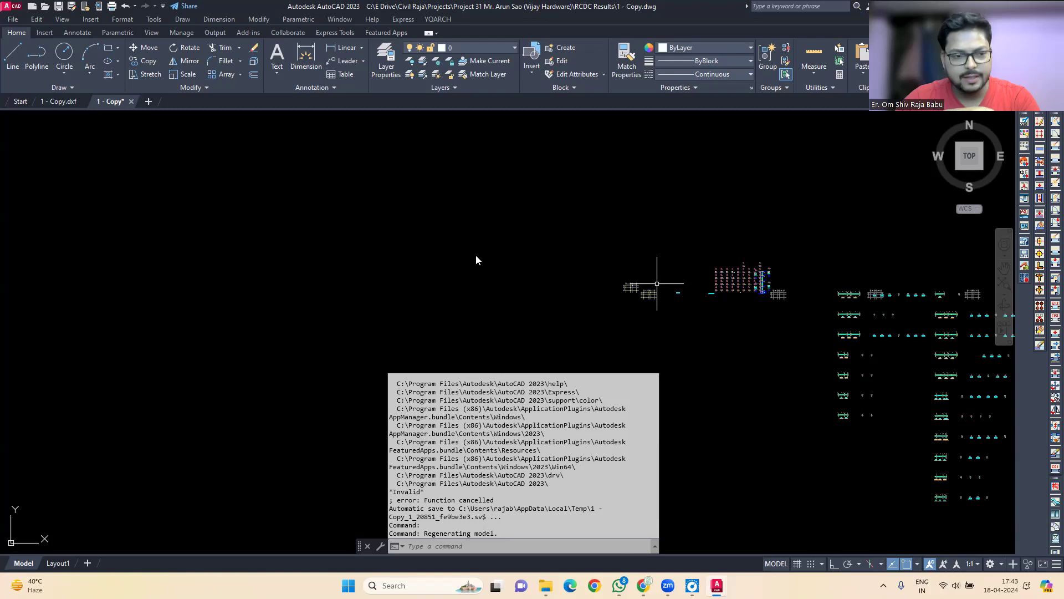
scroll(290, 273, "down", 1)
scroll(291, 272, "down", 4)
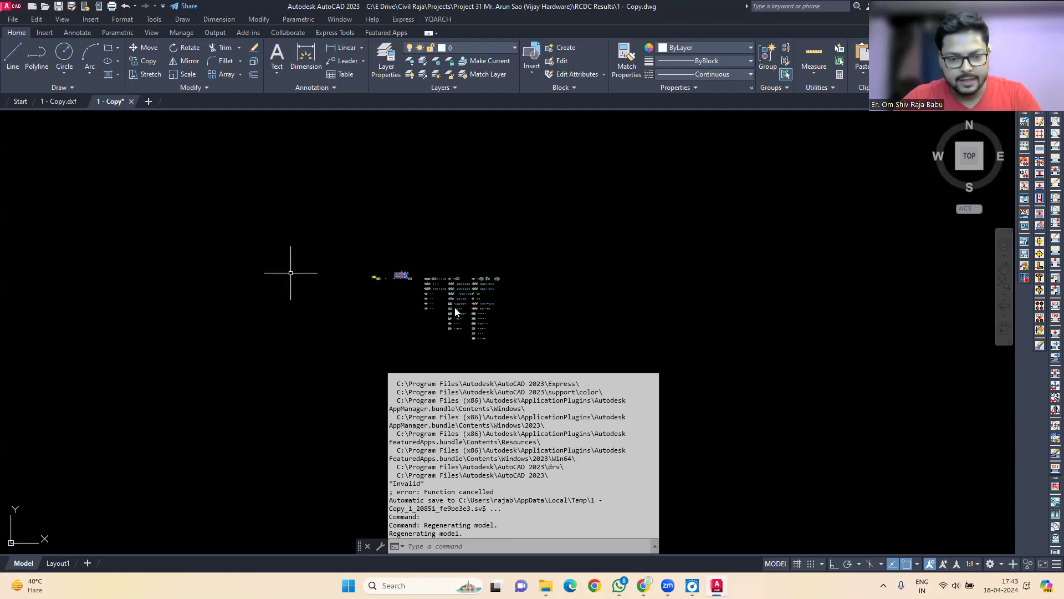
scroll(447, 296, "up", 5)
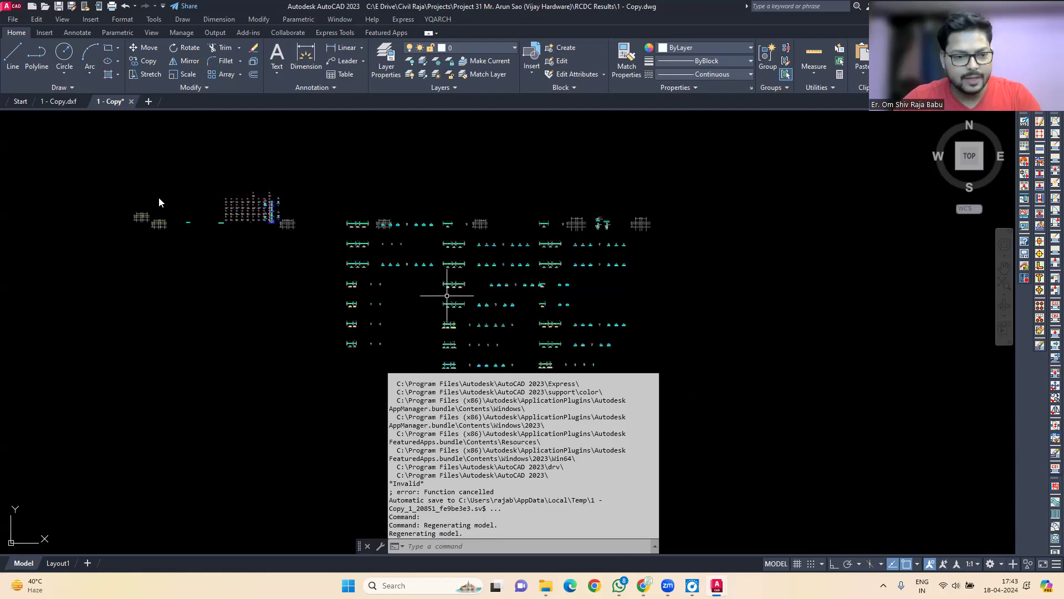
scroll(159, 198, "up", 3)
scroll(217, 253, "up", 3)
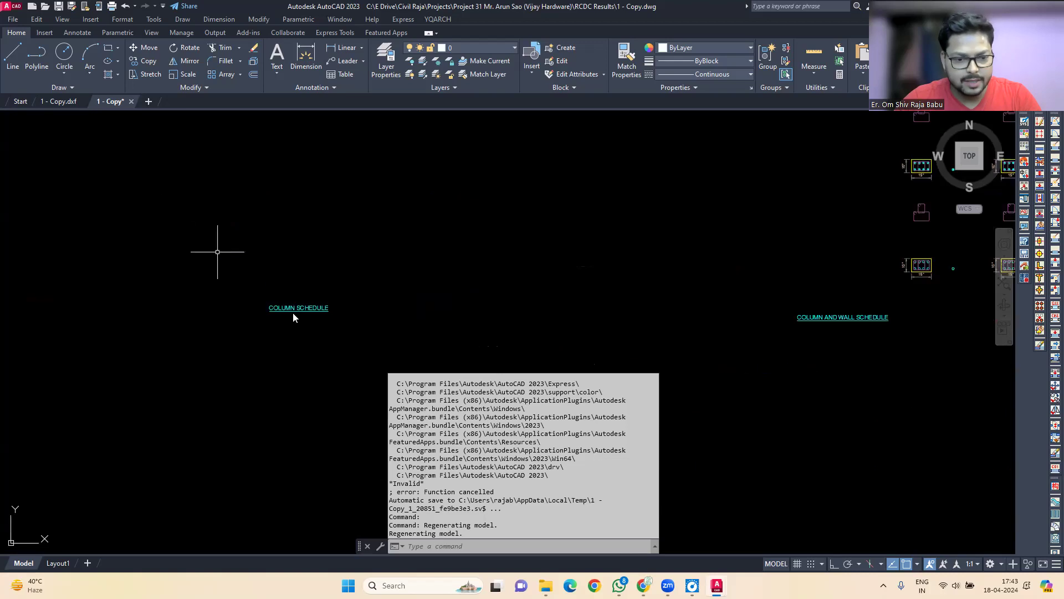
scroll(349, 305, "down", 4)
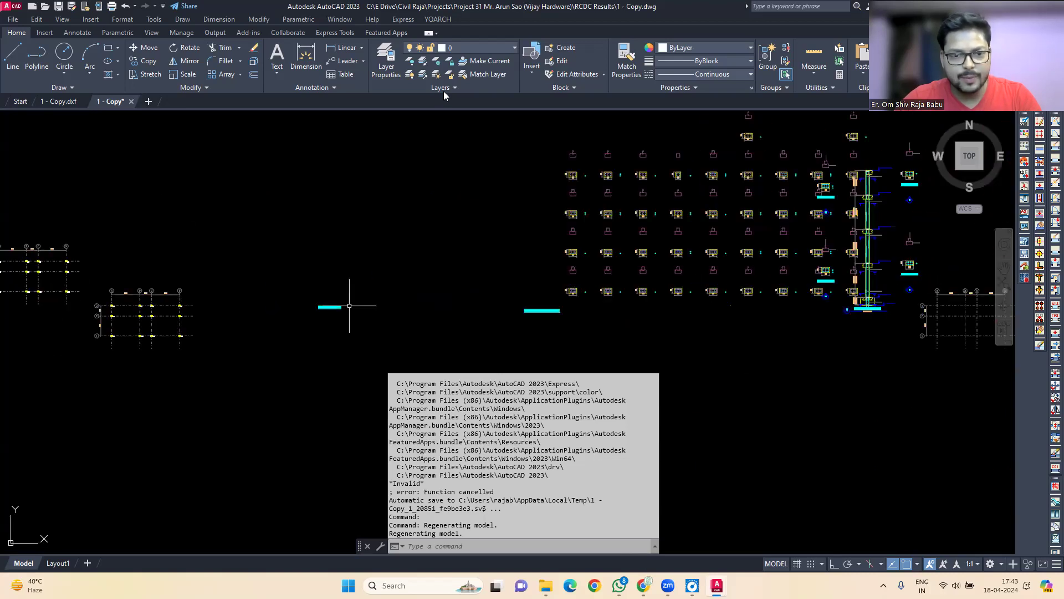
Turn on the Beam through Dim/Dimension layers from the layer dropdown.
left_click(469, 49)
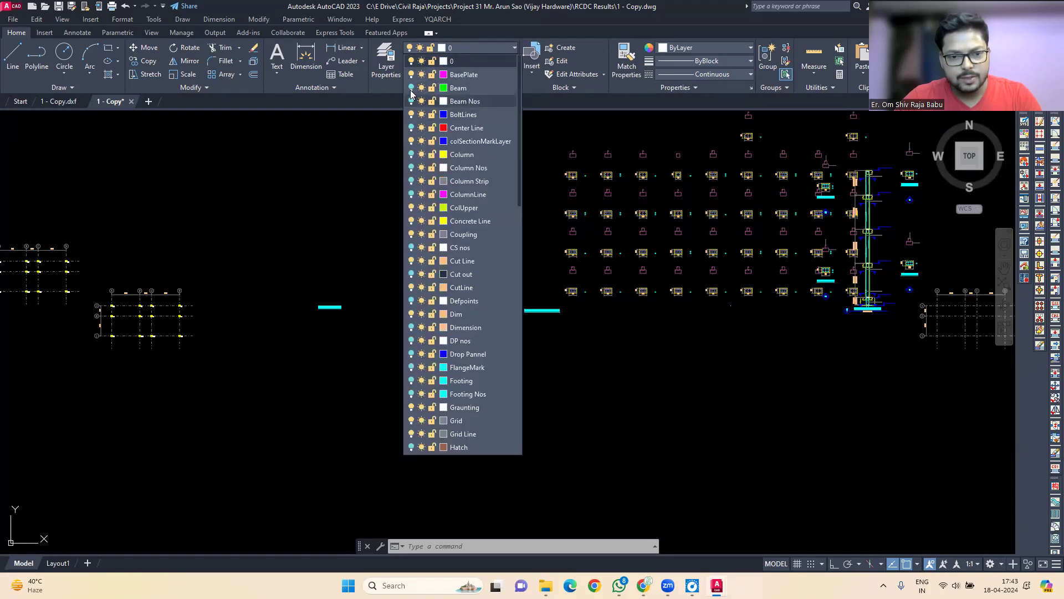
left_click(411, 88)
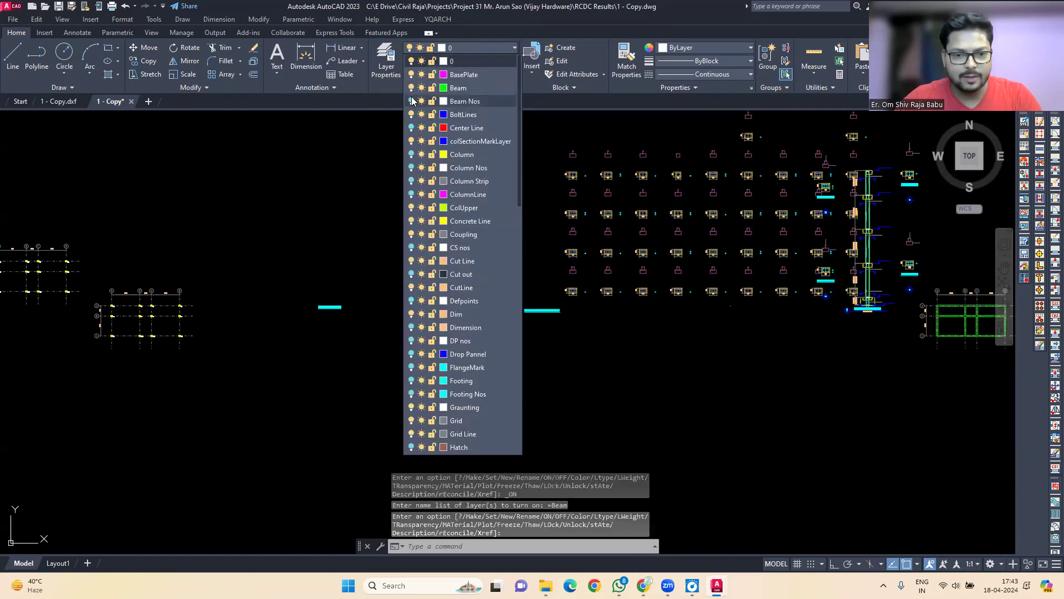
left_click(411, 128)
left_click(411, 154)
left_click(411, 168)
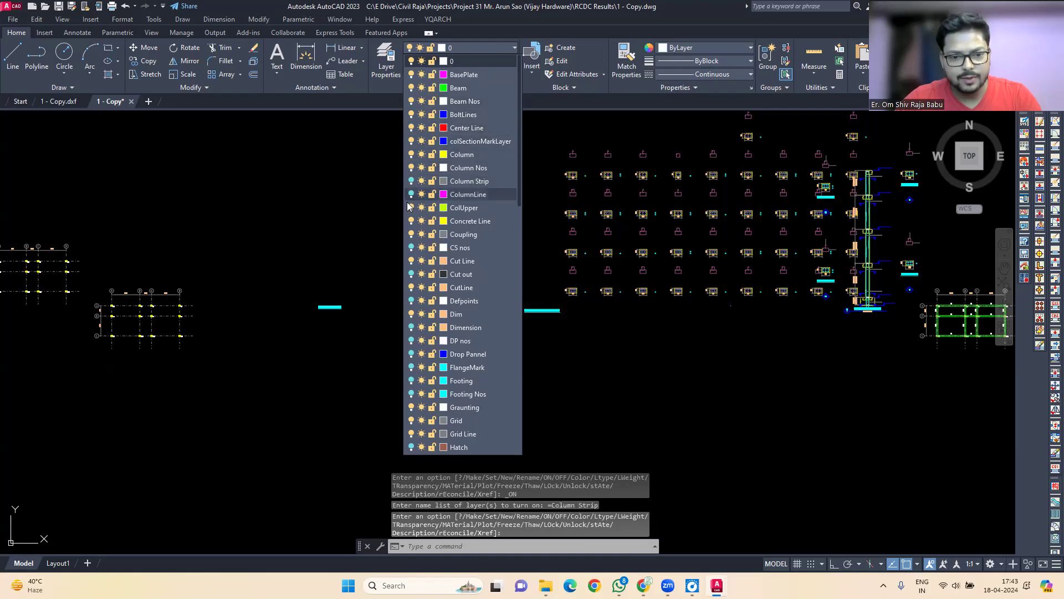
left_click(411, 194)
left_click(411, 248)
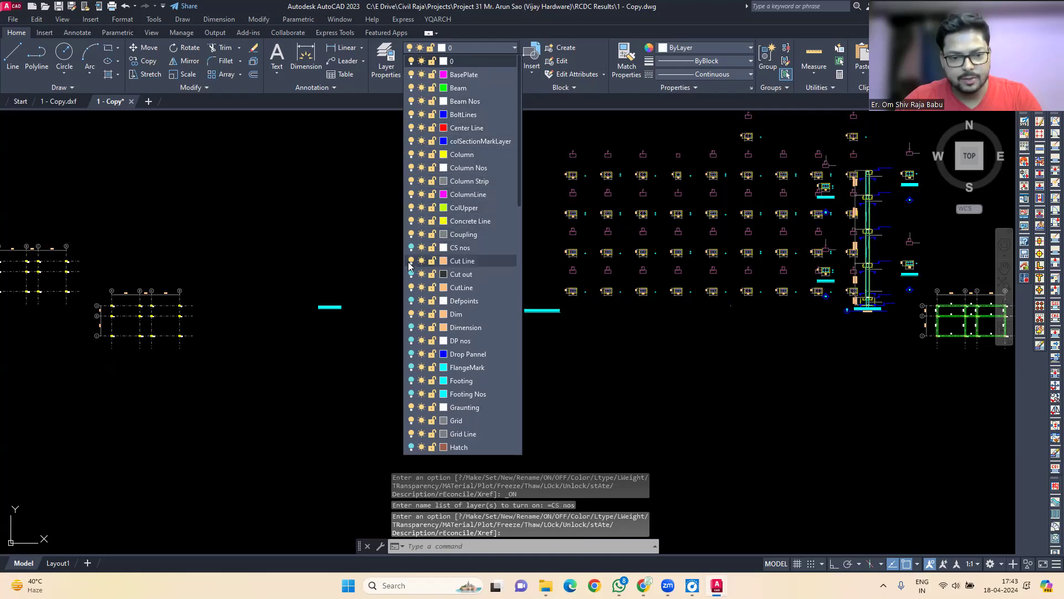
left_click(411, 273)
left_click(411, 300)
left_click(411, 314)
Turn on the DP nos, Drop Pannel, FlangeMark, Footing, Footing Nos and Hatch layers.
left_click(410, 327)
left_click(411, 340)
left_click(411, 367)
left_click(411, 394)
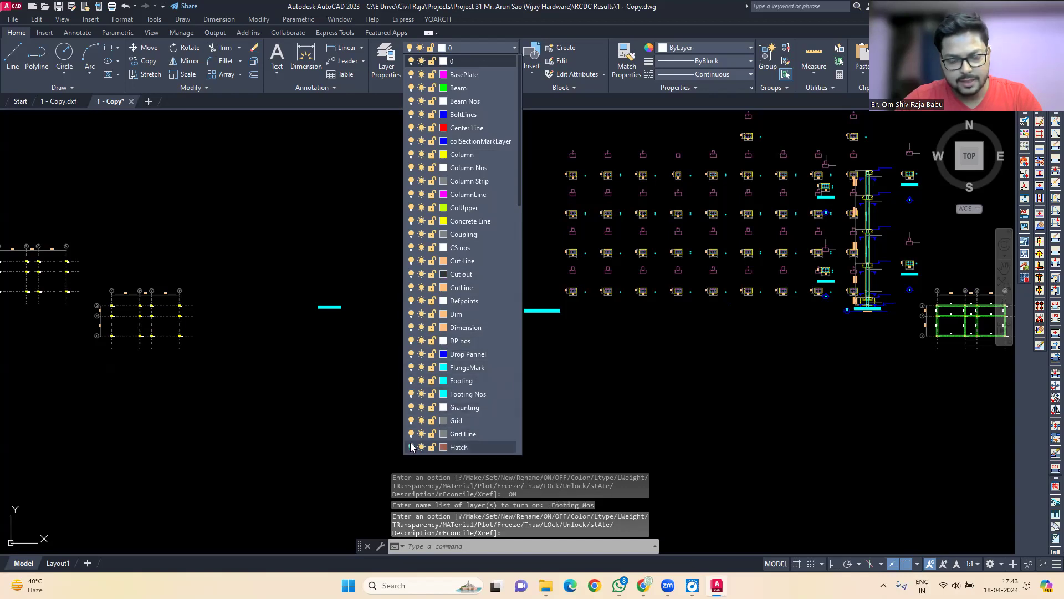
left_click(411, 447)
scroll(458, 307, "down", 5)
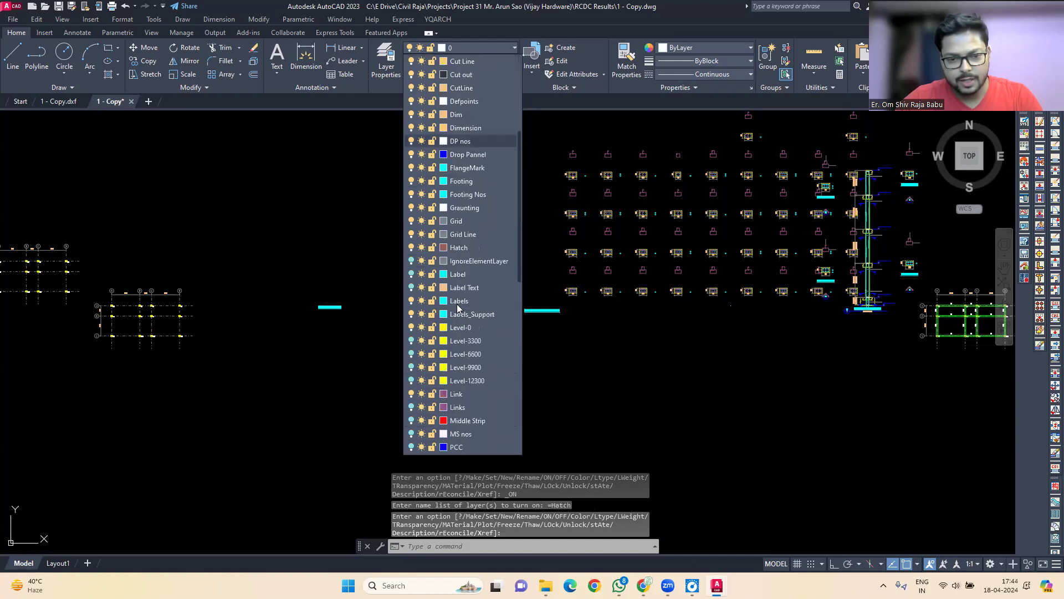
scroll(458, 307, "down", 4)
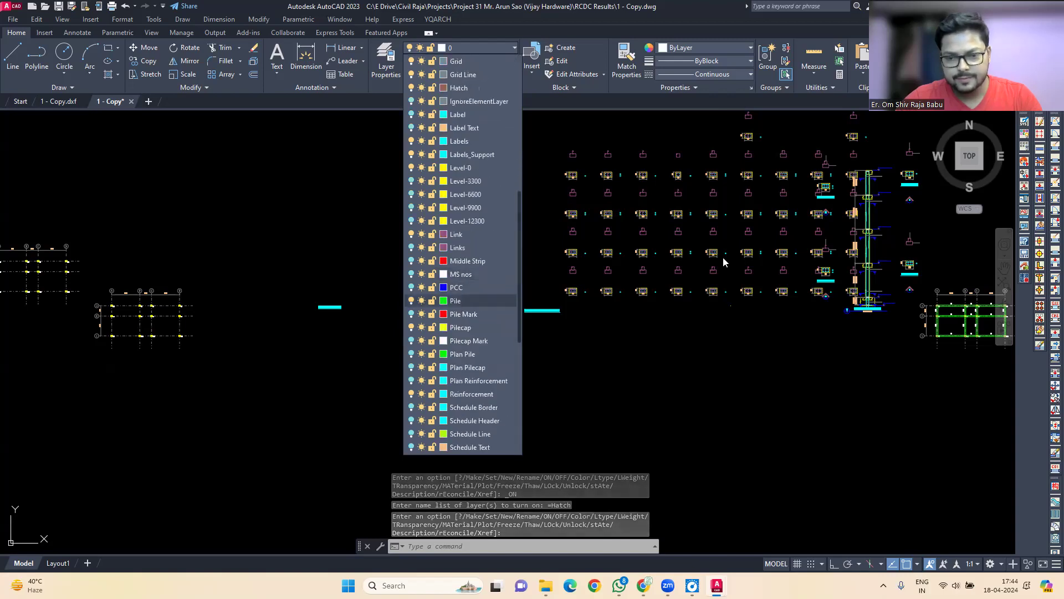
left_click(497, 517)
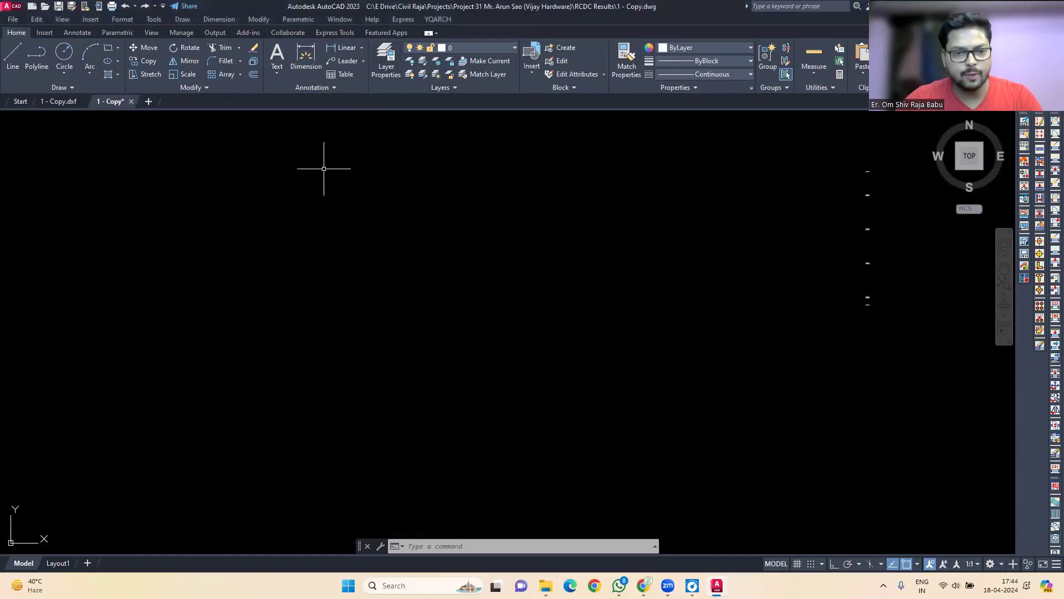
Select all 79 layers in Layer Properties Manager and switch them all on.
left_click(387, 71)
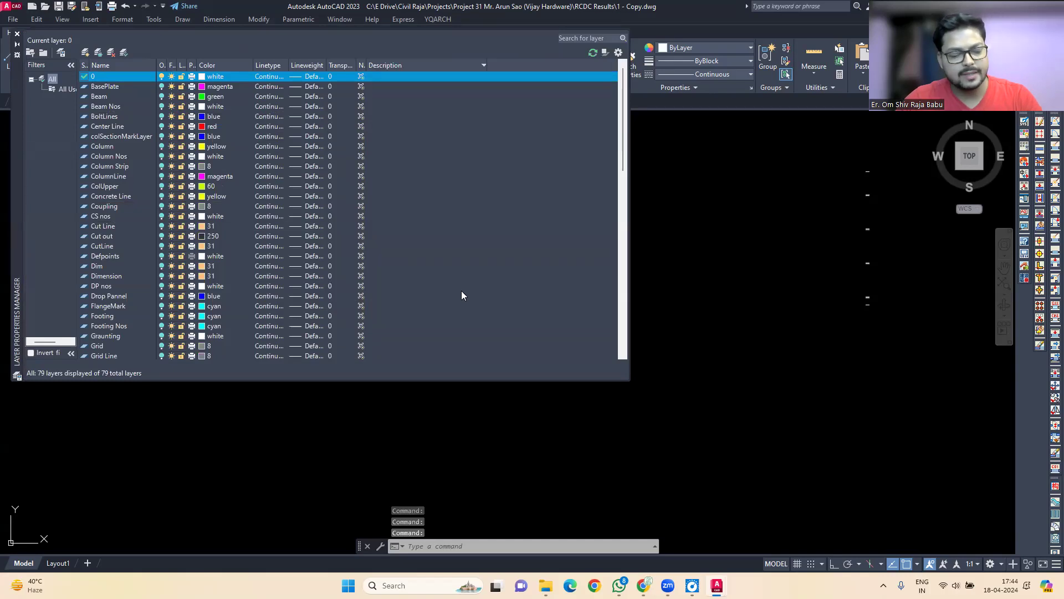
key("ctrl+a")
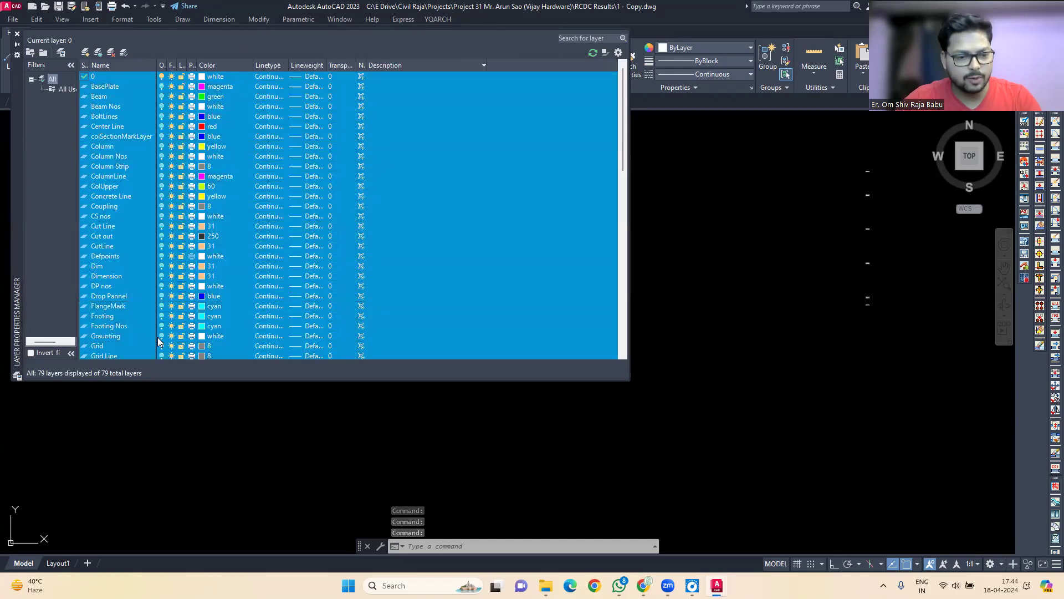
left_click(162, 340)
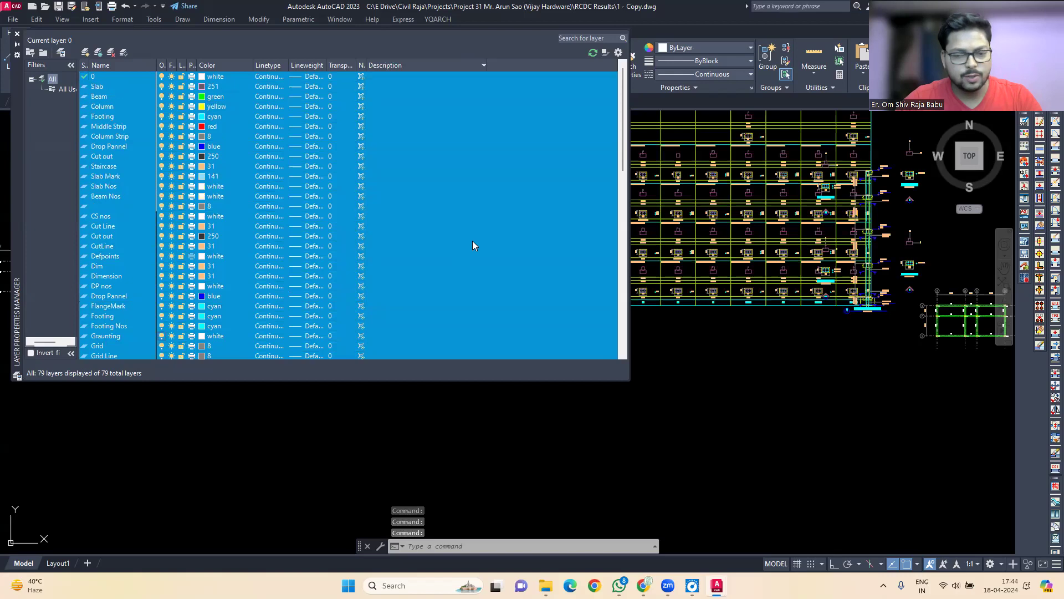
scroll(346, 267, "down", 3)
scroll(346, 266, "down", 7)
scroll(346, 266, "down", 6)
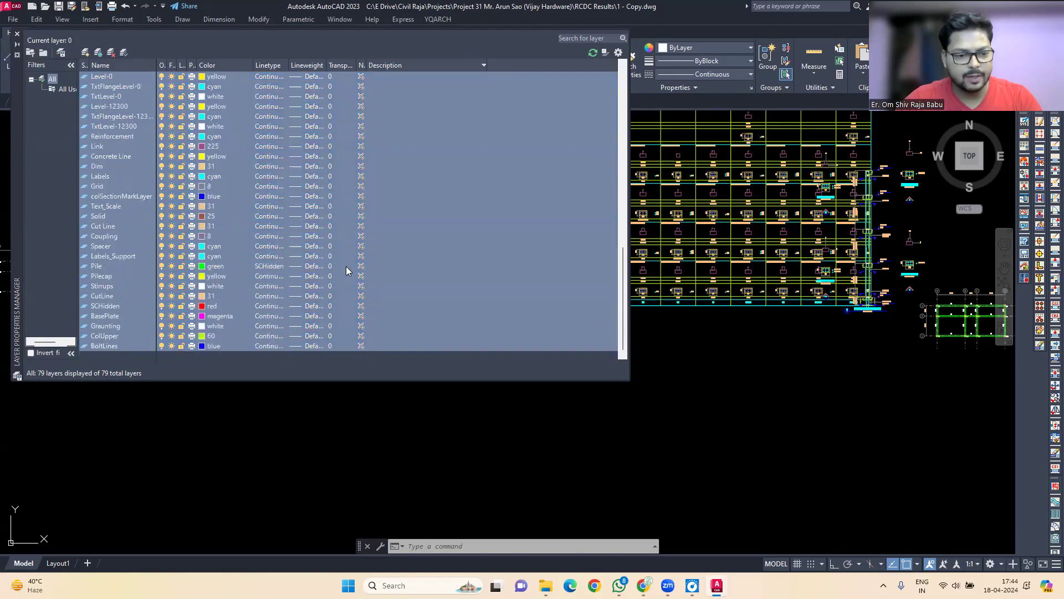
left_click(17, 34)
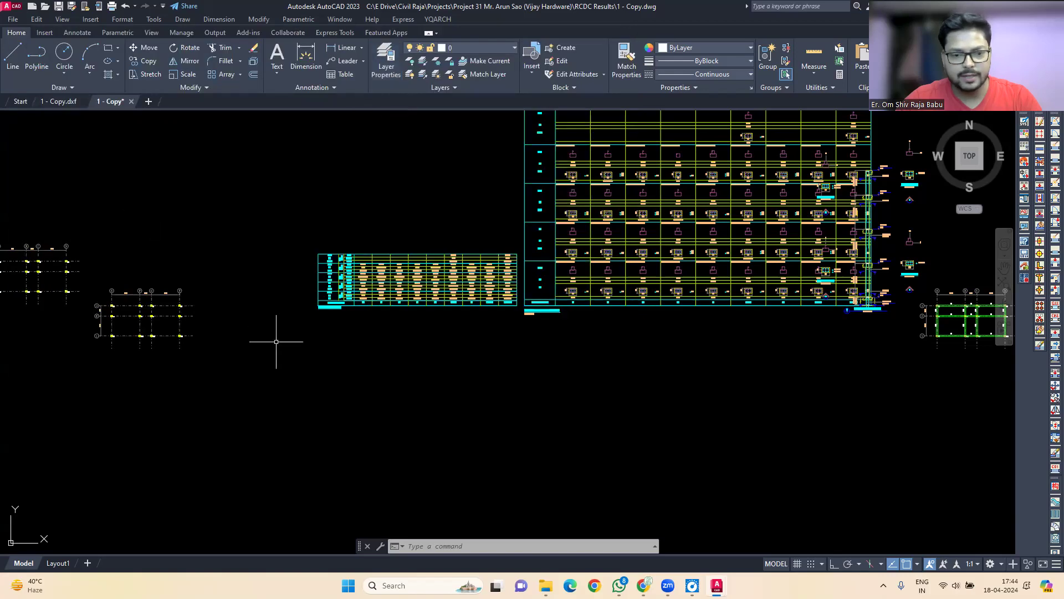
Zoom and pan left to bring the small table beside the large grid into view.
scroll(218, 368, "down", 2)
scroll(210, 368, "down", 1)
scroll(213, 308, "down", 1)
scroll(213, 313, "down", 1)
scroll(294, 390, "up", 1)
scroll(294, 389, "up", 2)
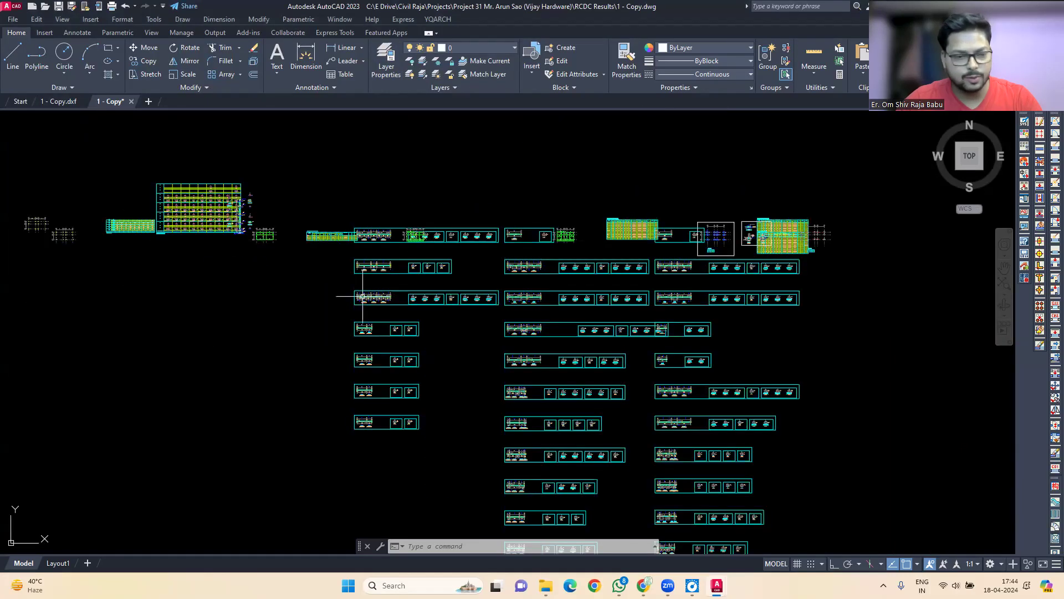
scroll(133, 229, "up", 2)
scroll(133, 229, "up", 1)
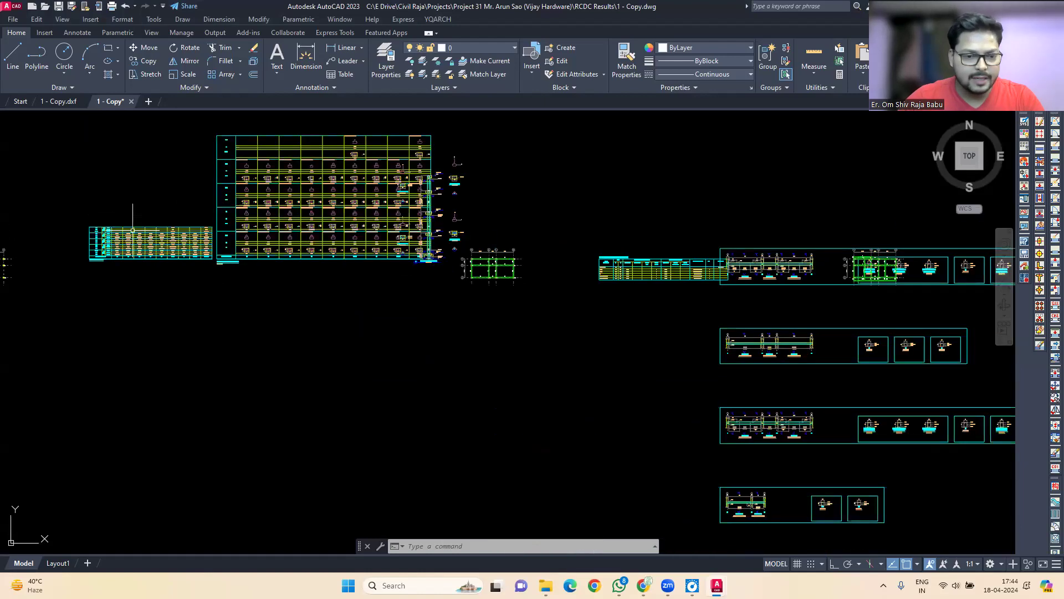
middle_click_drag(132, 230, 194, 283)
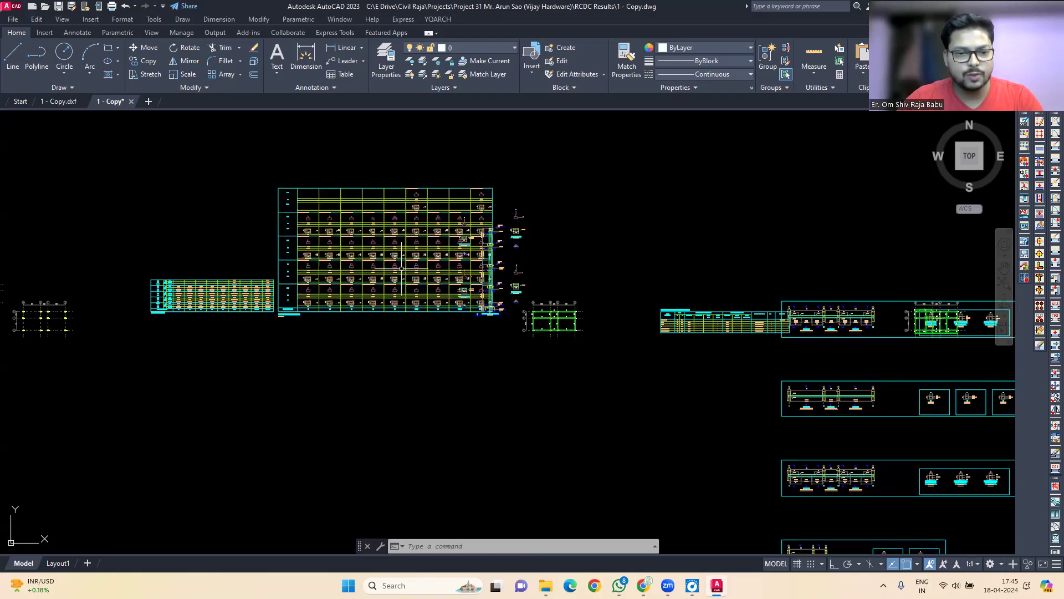
middle_click_drag(196, 327, 301, 330)
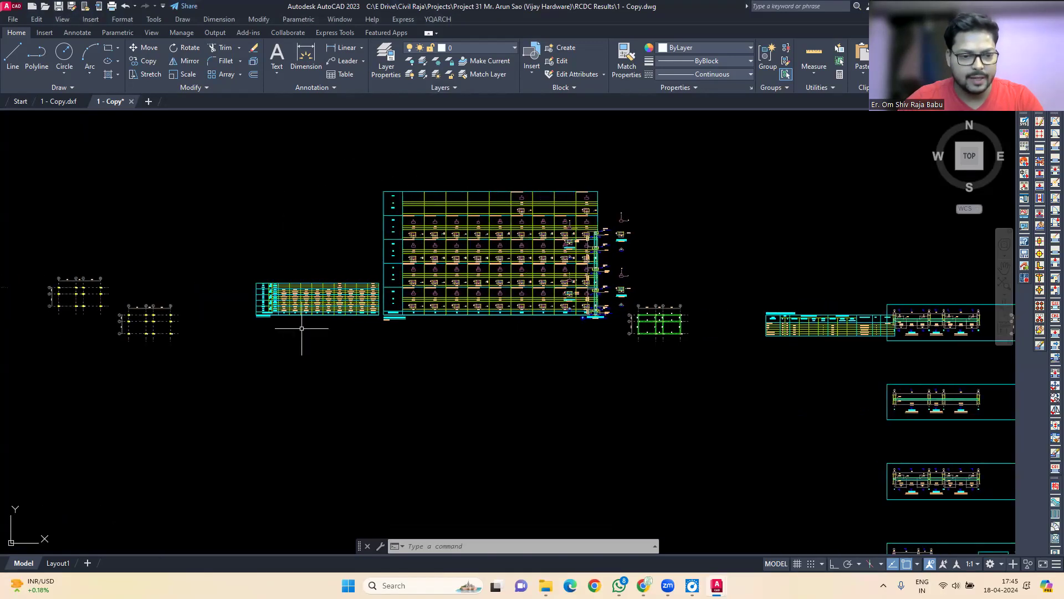
Try moving the small table left and the grid drawing, then cancel and undo both.
left_click(143, 48)
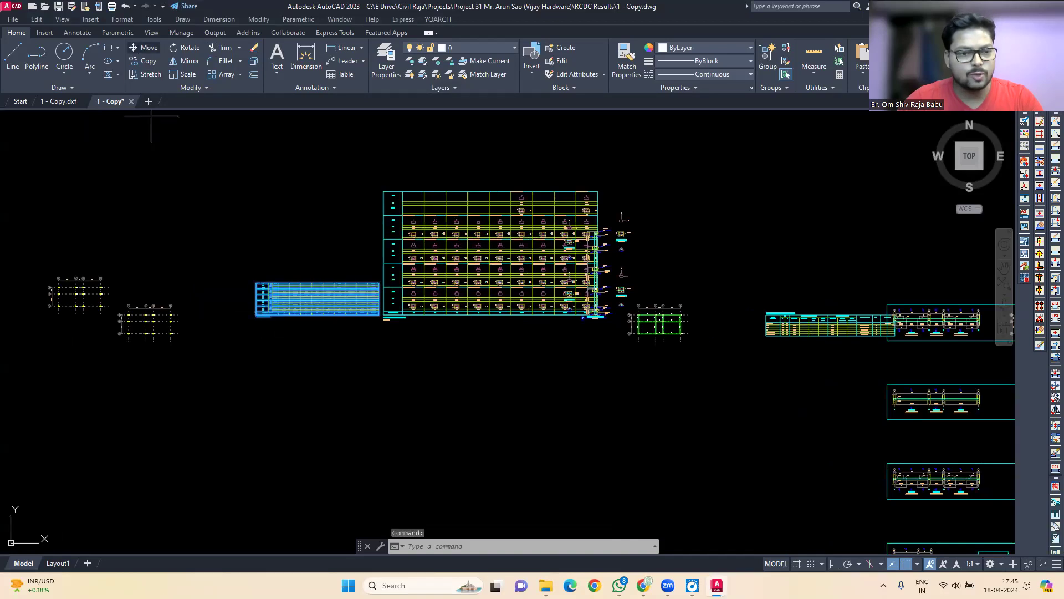
left_click(273, 146)
left_click(211, 145)
left_click(460, 244)
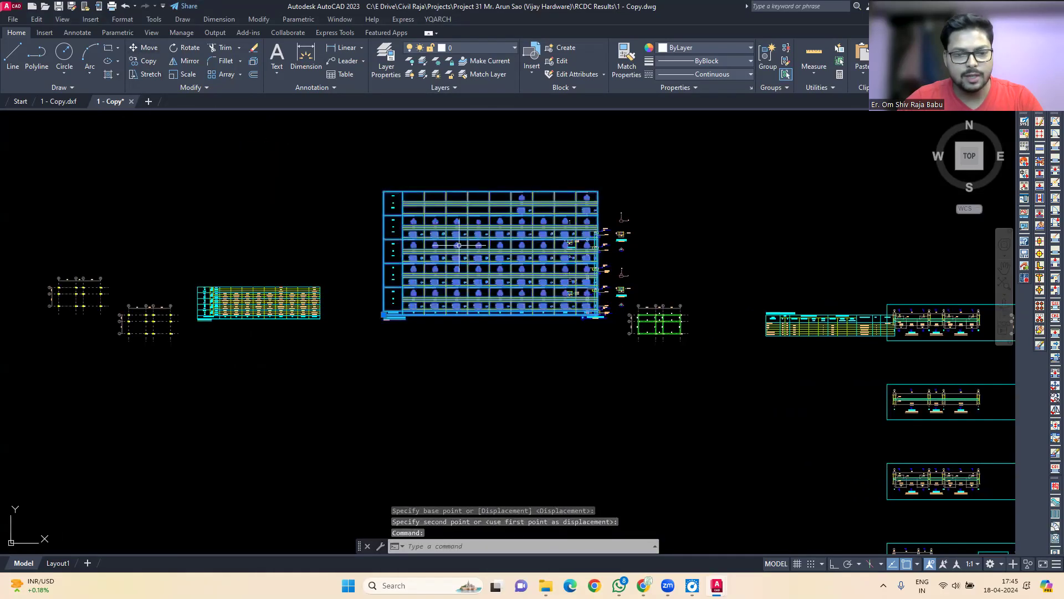
left_click(143, 48)
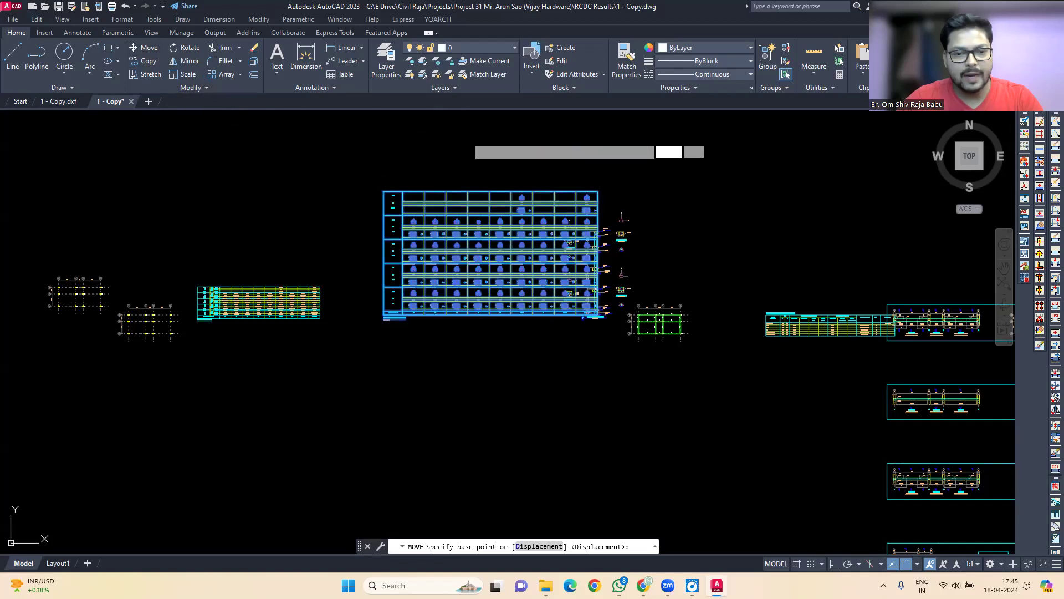
left_click(467, 136)
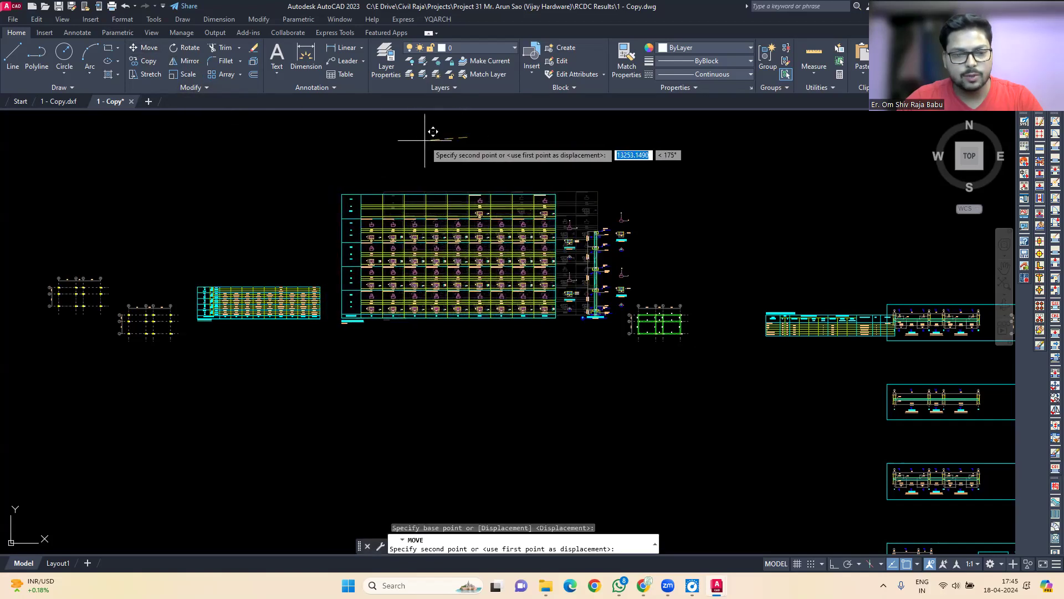
key("Escape")
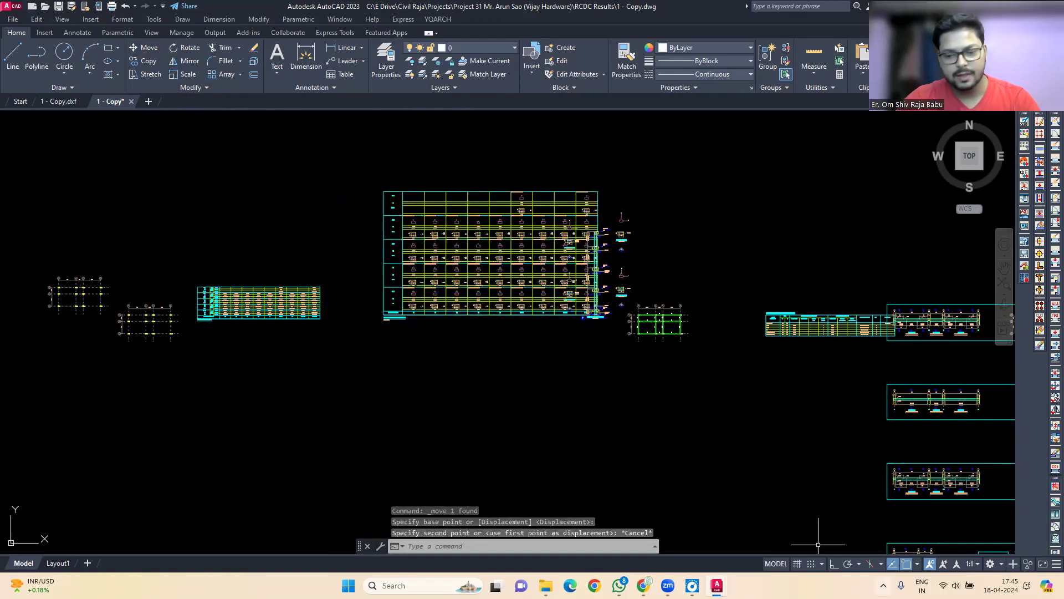
key("ctrl+z")
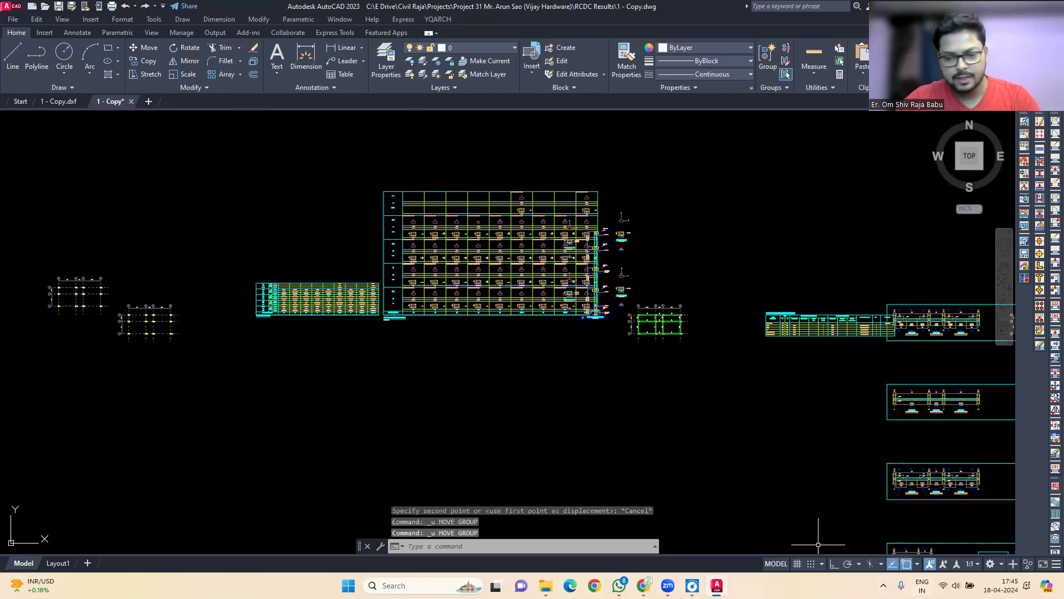
Turn Ortho on and move the small table further left.
left_click(835, 564)
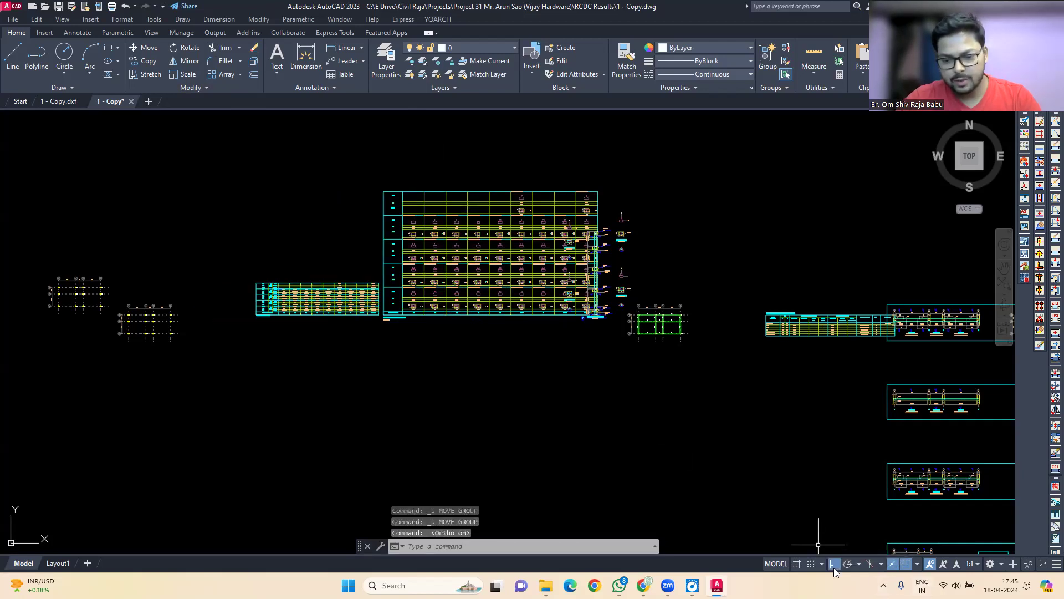
left_click(344, 290)
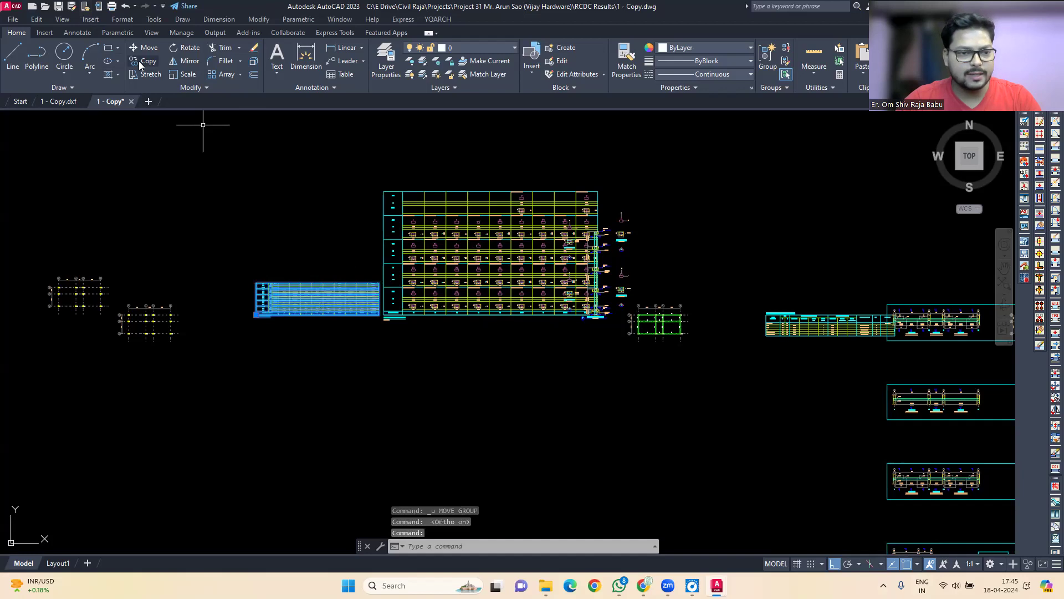
key("m")
key("space")
left_click(280, 133)
left_click(224, 133)
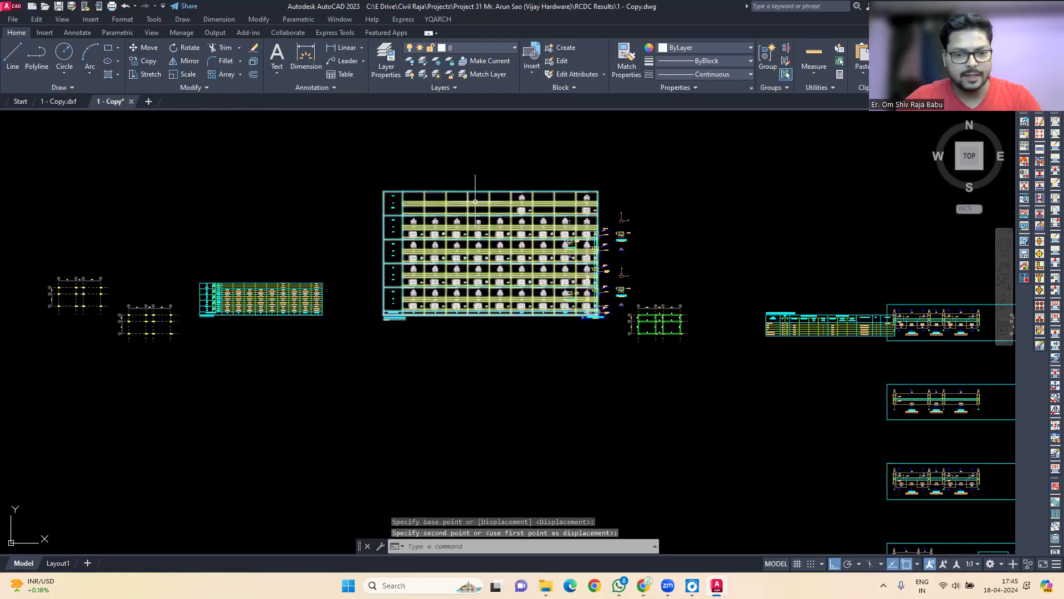
Move the large grid drawing further left.
key("m")
key("space")
left_click(486, 154)
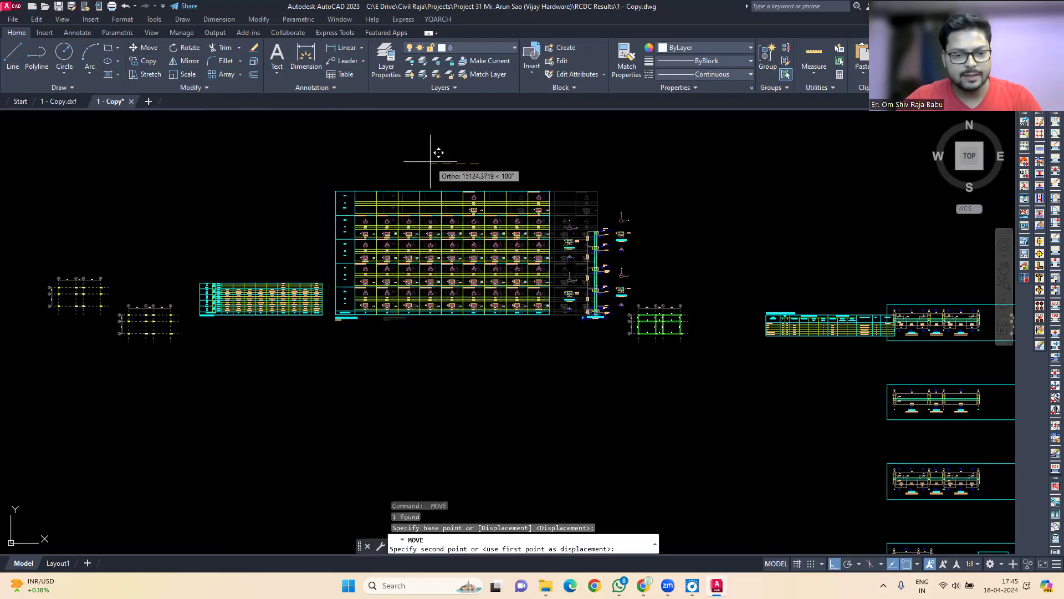
left_click(432, 153)
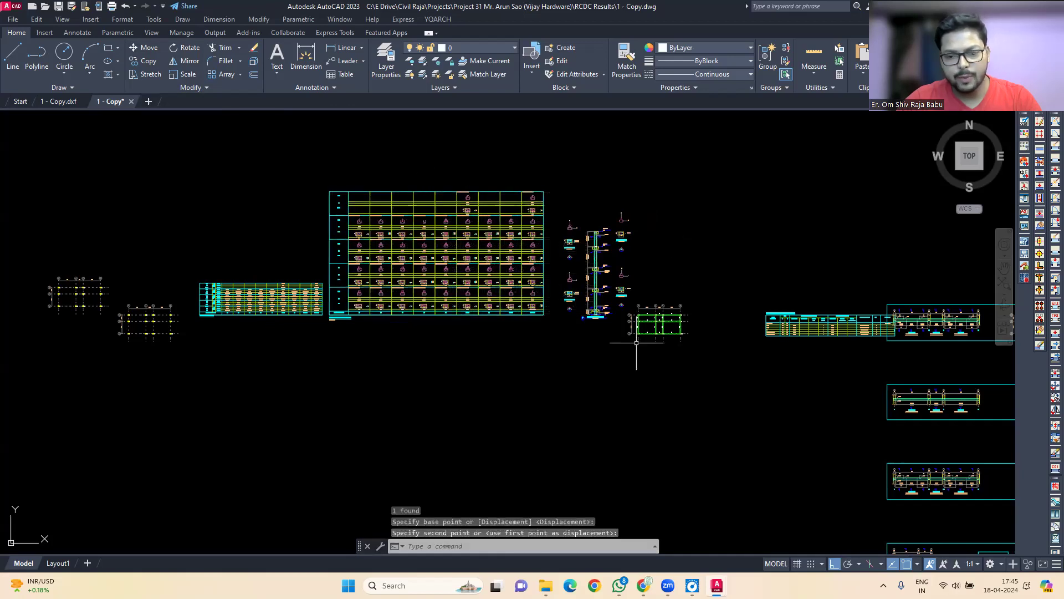
Move the green frame drawing to the right.
scroll(511, 336, "up", 2)
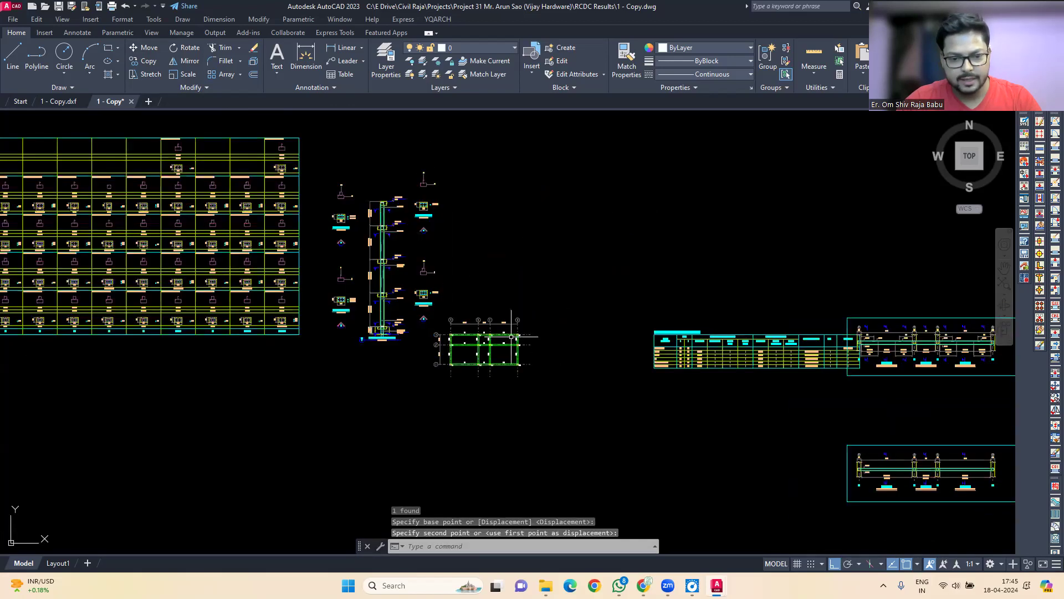
scroll(511, 336, "up", 2)
left_click(512, 336)
key("m")
key("space")
left_click(476, 227)
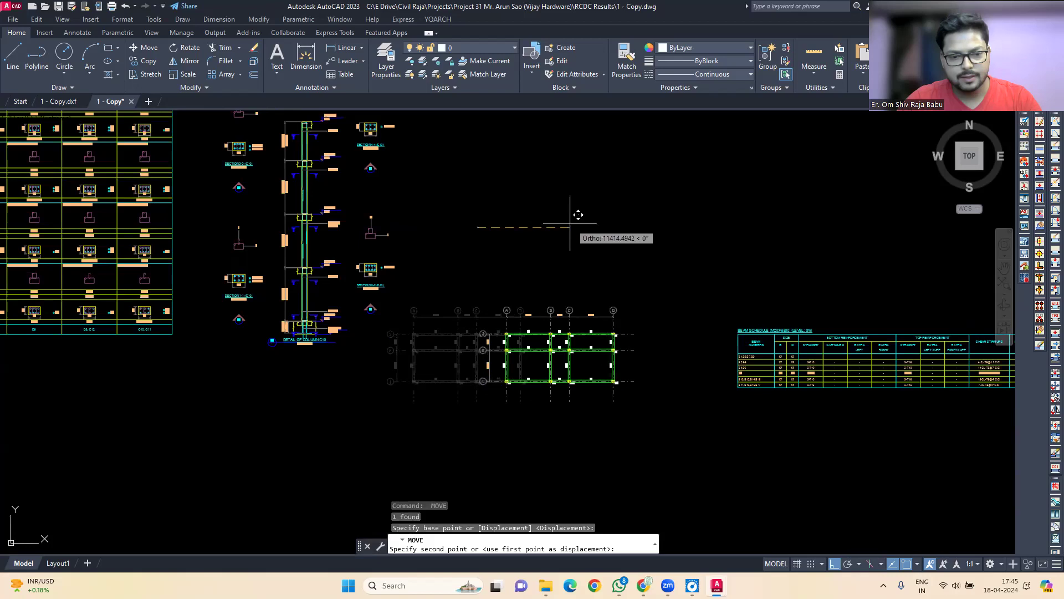
left_click(570, 225)
Crossing-select the eight right-hand sheets and move them right into a column.
scroll(542, 237, "down", 3)
scroll(456, 230, "down", 2)
scroll(400, 271, "up", 2)
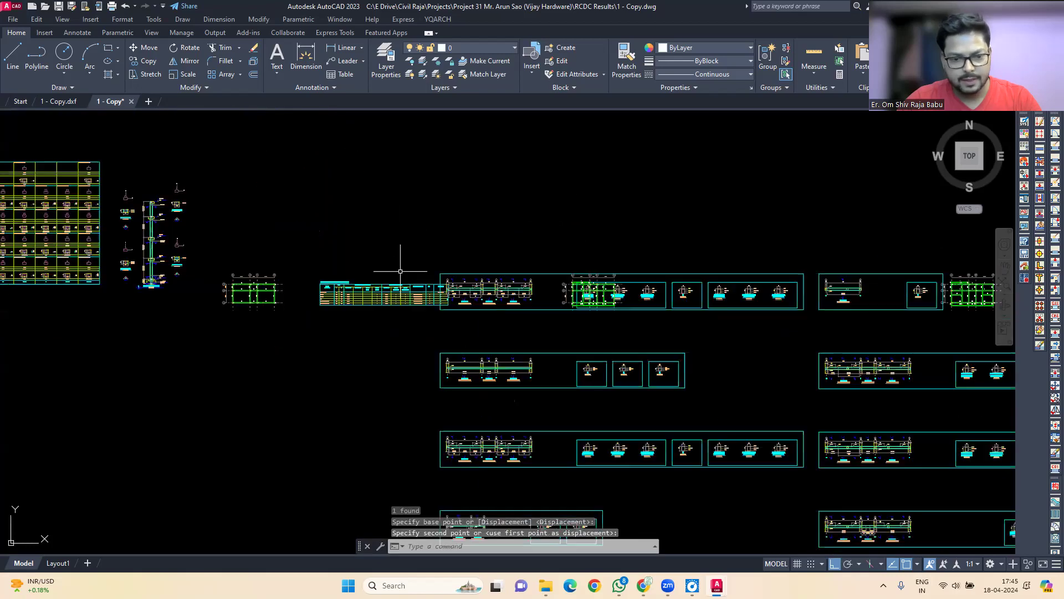
scroll(400, 272, "up", 2)
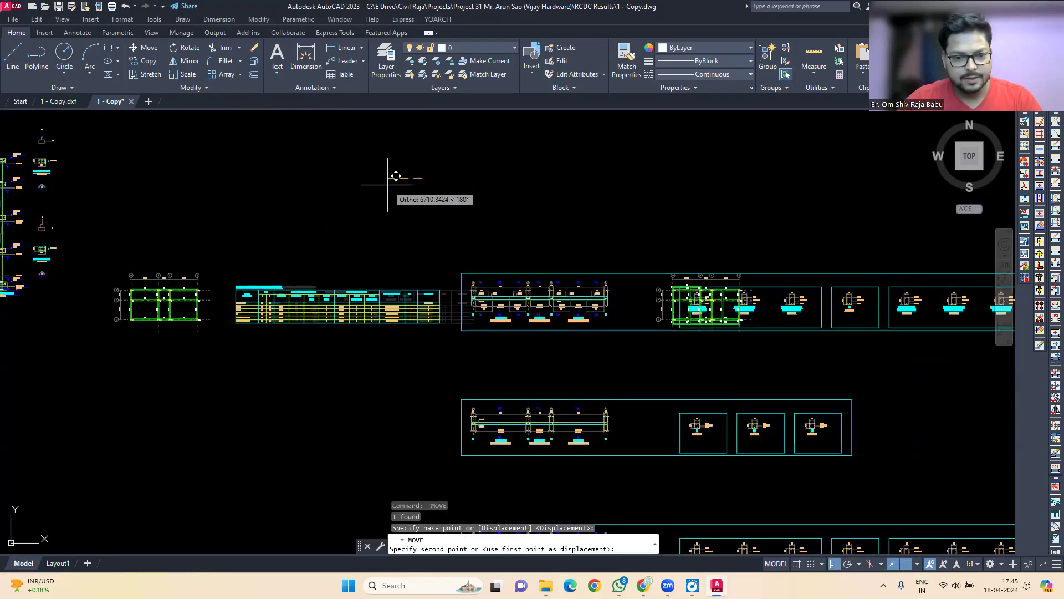
scroll(286, 227, "down", 4)
scroll(288, 237, "down", 1)
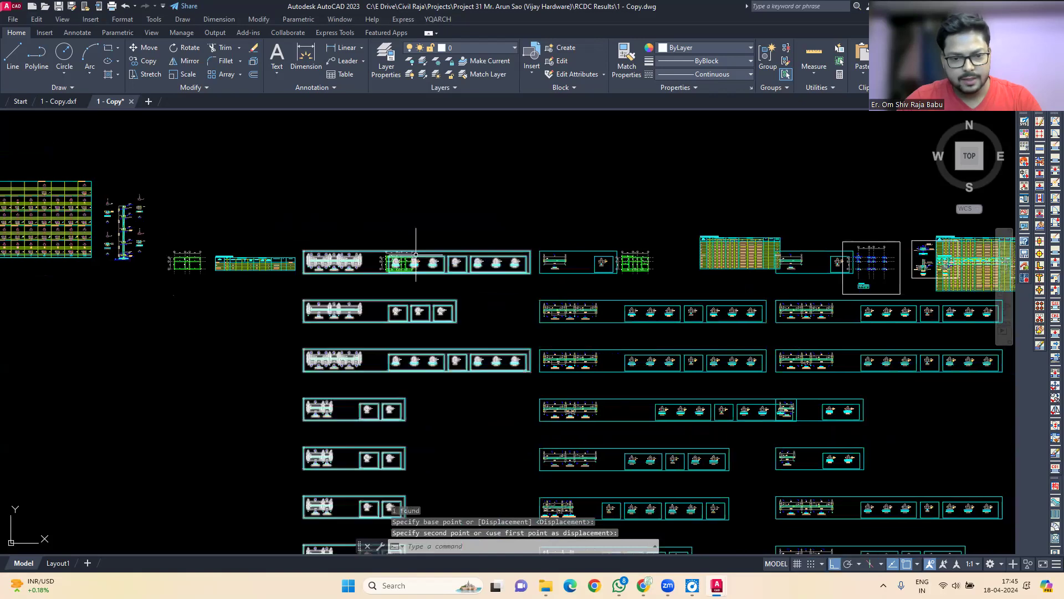
scroll(345, 178, "down", 2)
scroll(339, 184, "down", 1)
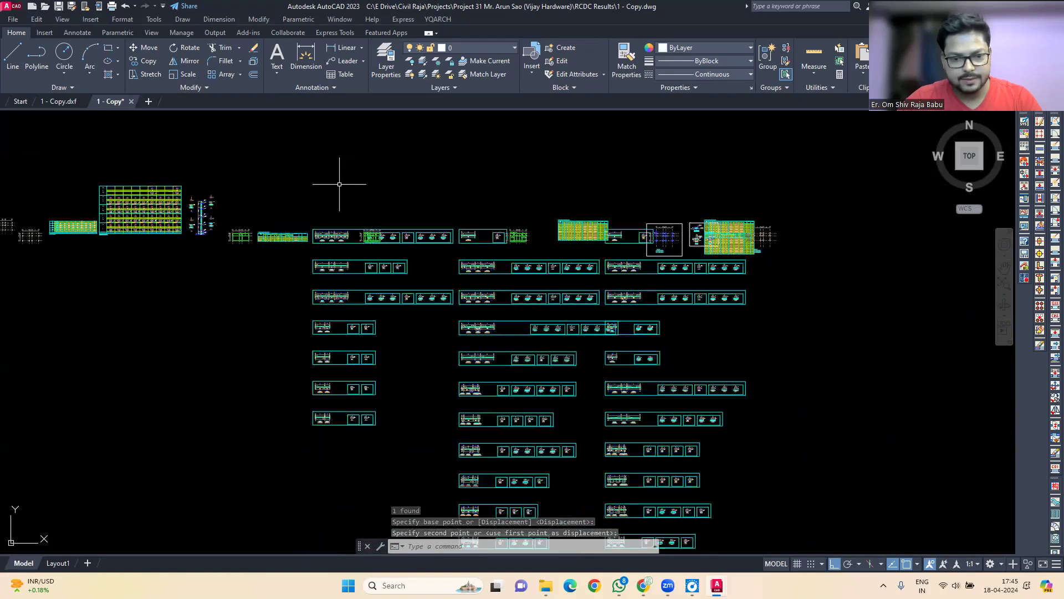
left_click(642, 484)
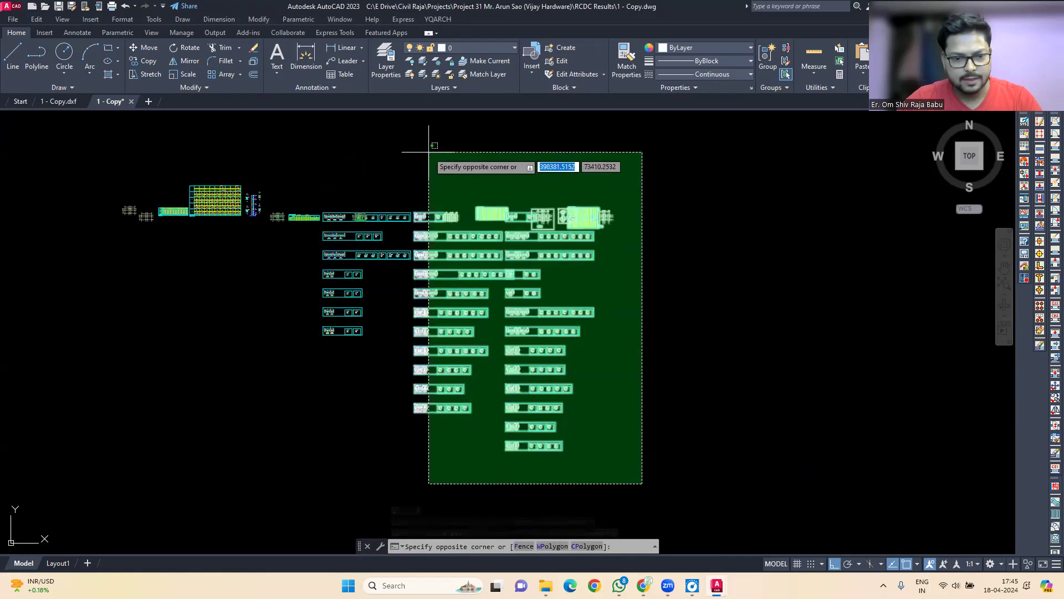
left_click(428, 147)
key("space")
left_click(285, 149)
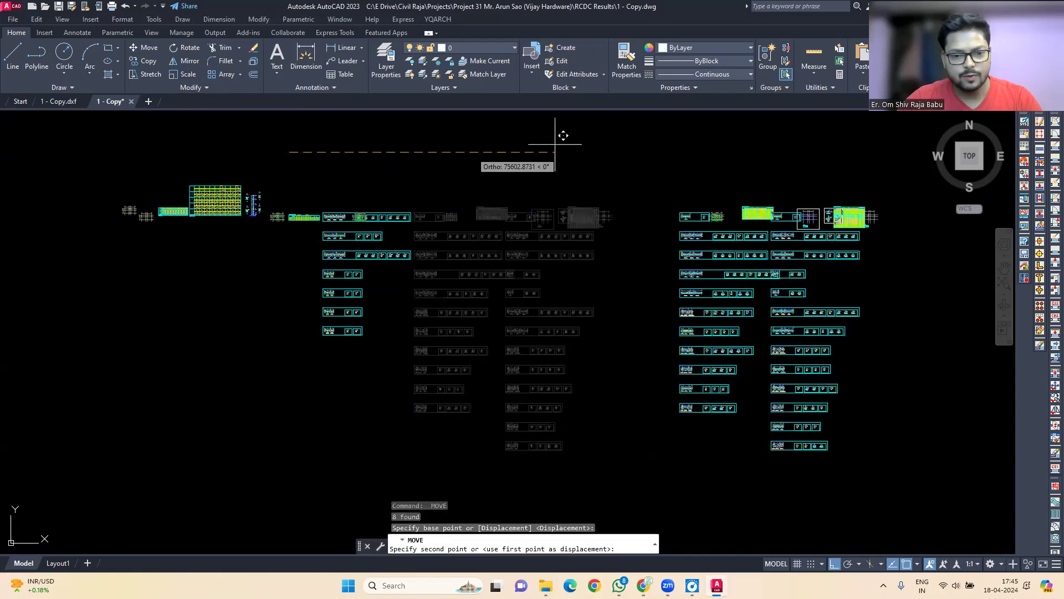
left_click(560, 139)
Move the green frame again so it sits right of the top sheet.
scroll(397, 210, "up", 4)
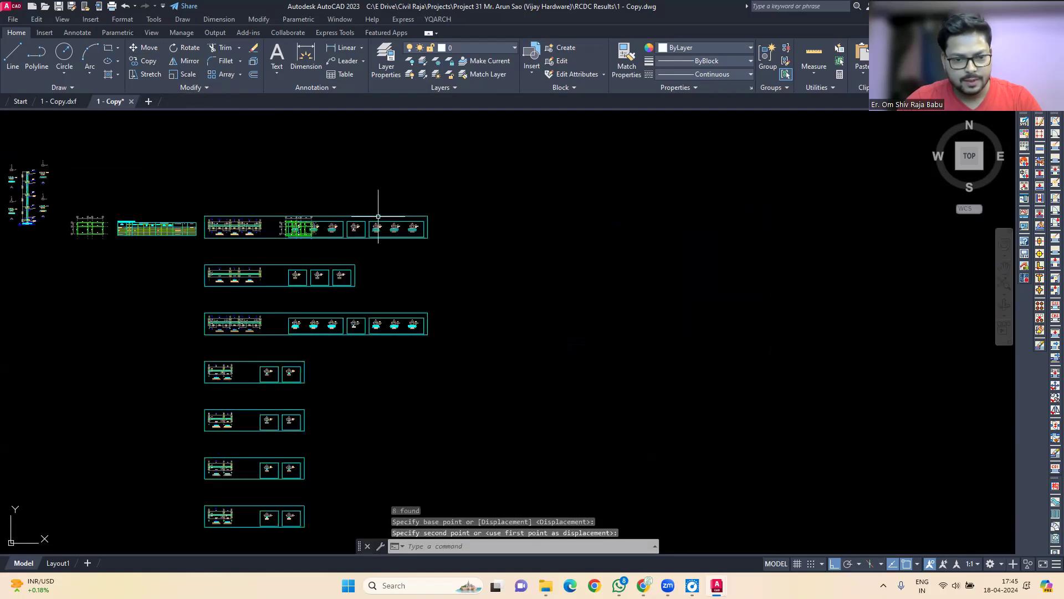
key("space")
left_click(309, 161)
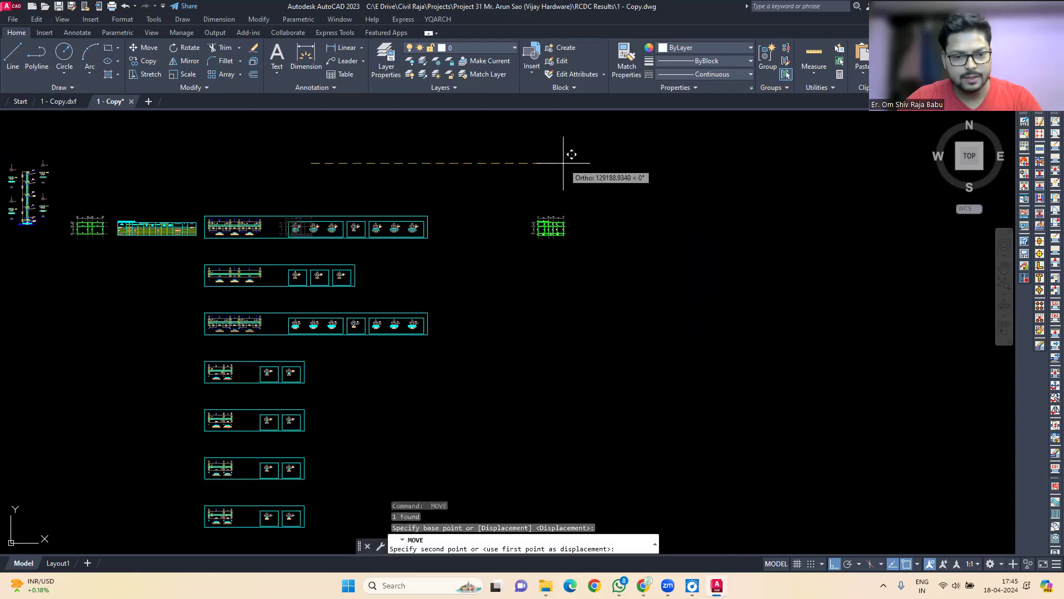
left_click(518, 160)
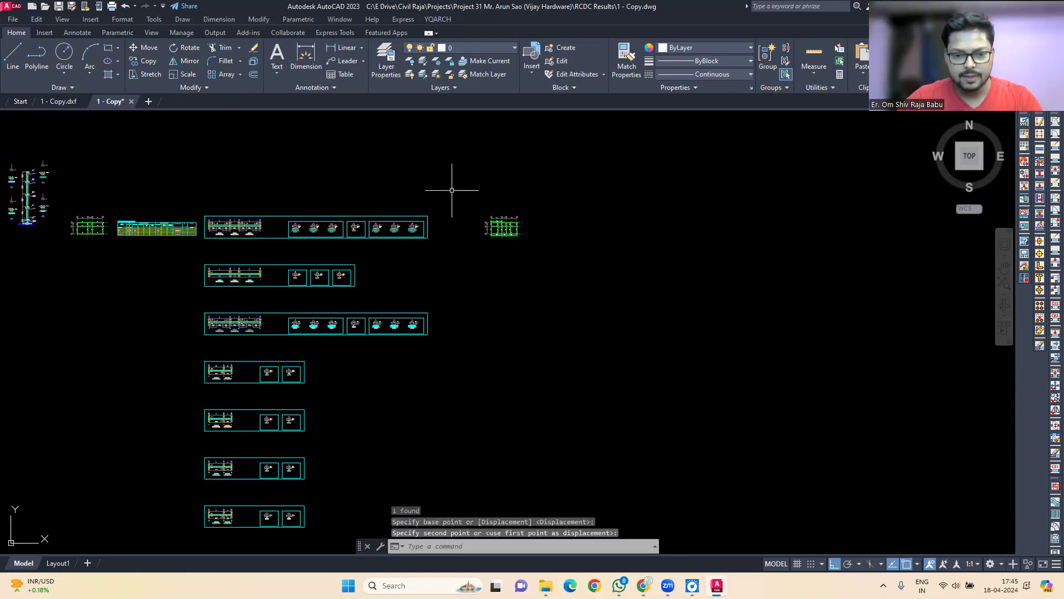
Move the selected blocks left into the left column.
scroll(452, 190, "down", 6)
middle_click_drag(527, 199, 367, 202)
type("m")
key("Return")
left_click(474, 377)
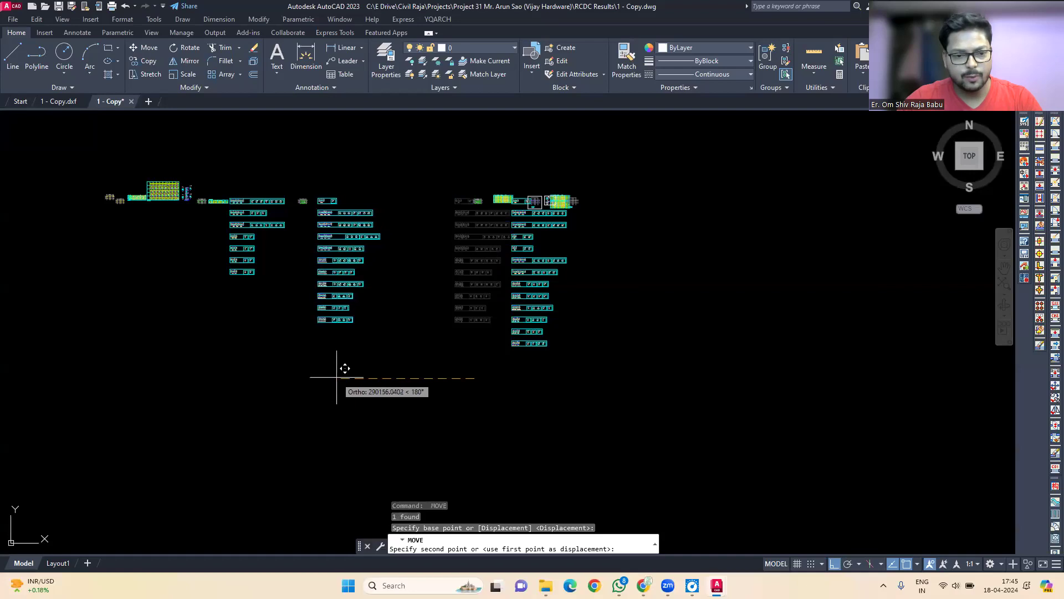
left_click(337, 377)
Move two small top-row blocks further left, one after the other.
left_click(475, 200)
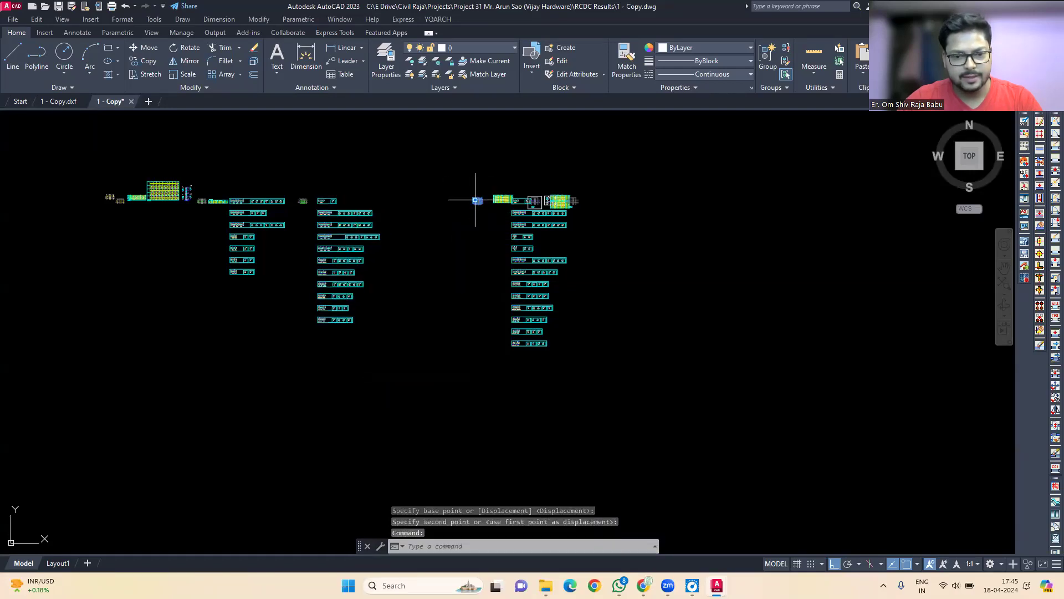
type("m")
key("Return")
left_click(486, 358)
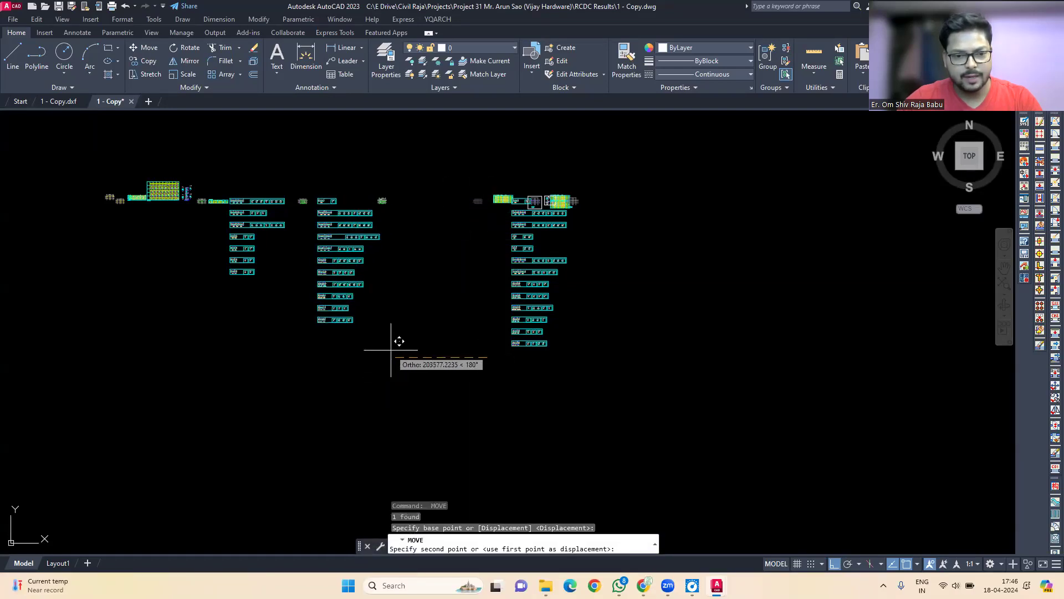
left_click(395, 349)
left_click(501, 199)
type("m")
key("Return")
left_click(491, 420)
left_click(413, 420)
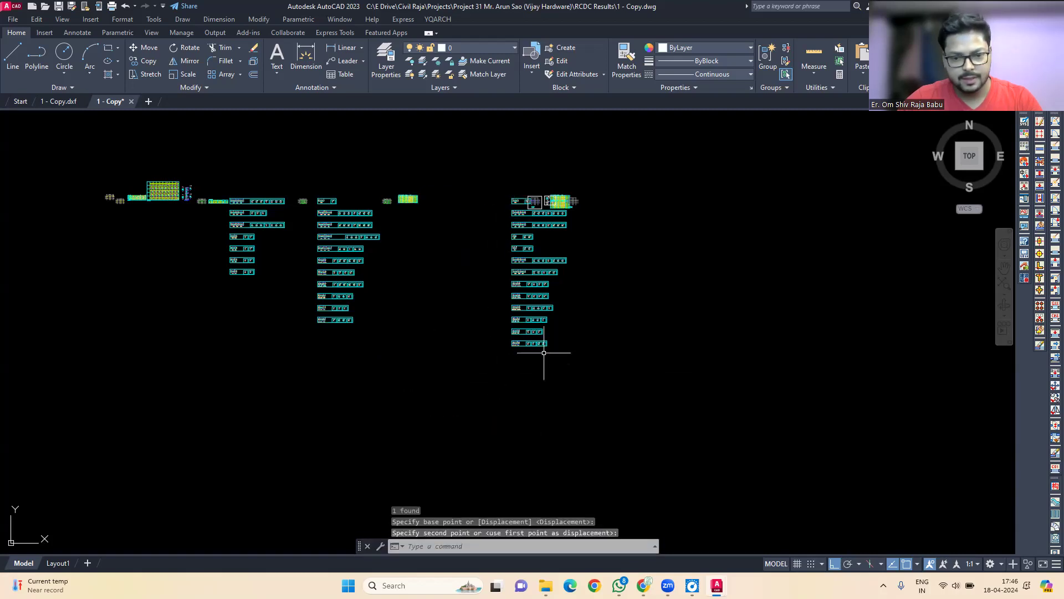
Window-select the right-hand column of drawings and move it left.
left_click(545, 329)
left_click(582, 420)
left_click(497, 352)
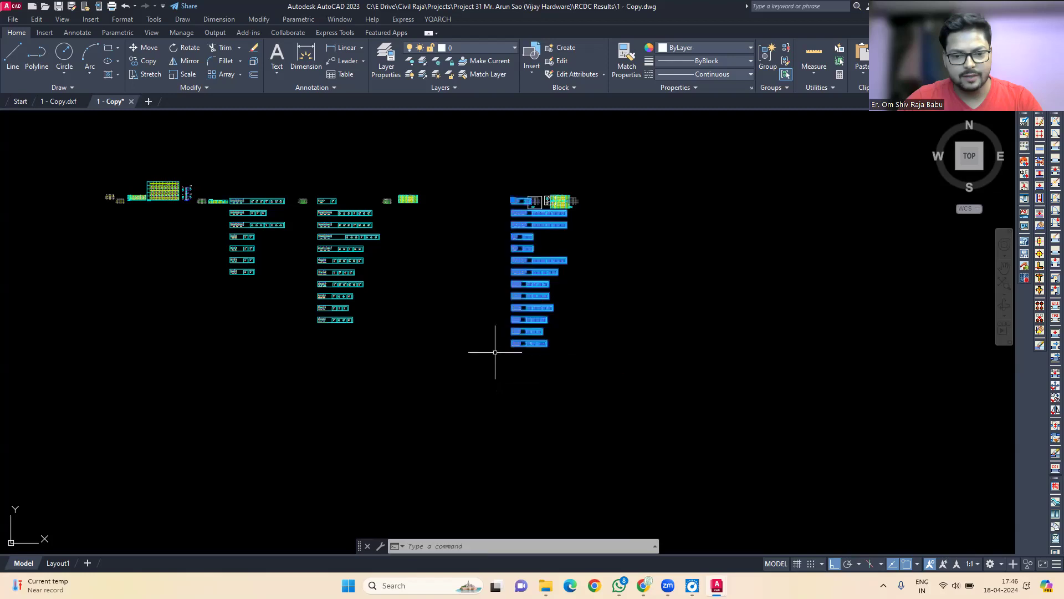
left_click(578, 419)
type("m")
key("Return")
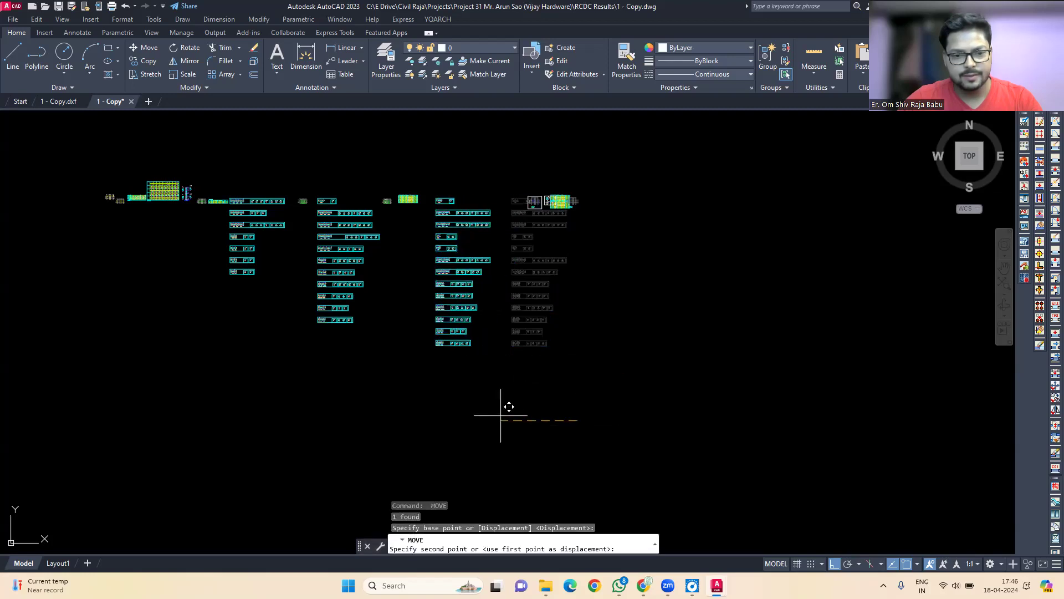
left_click(500, 415)
Move the top-right drawing slightly further left.
left_click(535, 201)
type("m")
key("Return")
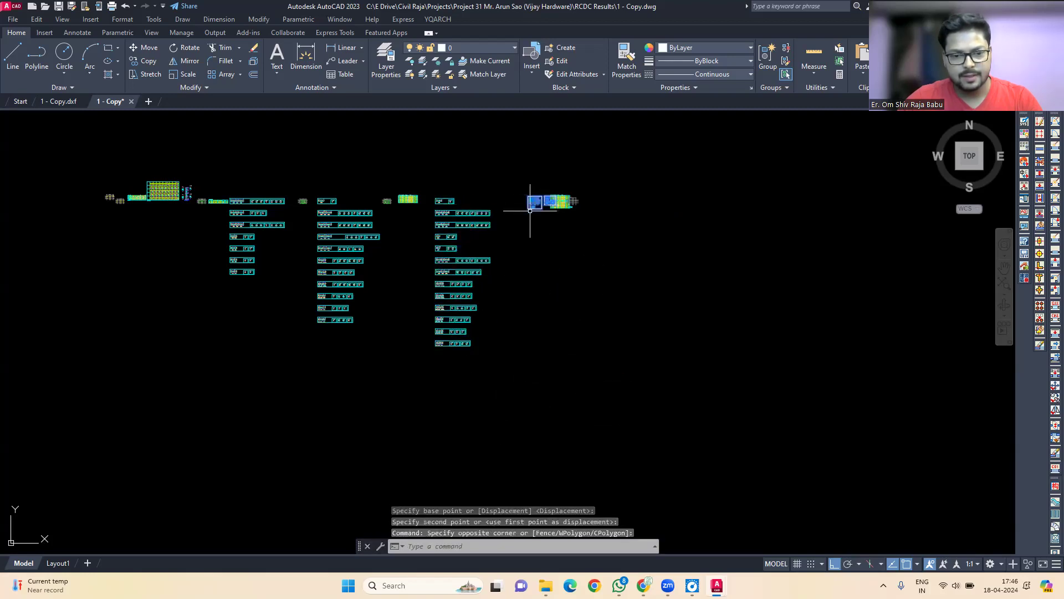
left_click(610, 368)
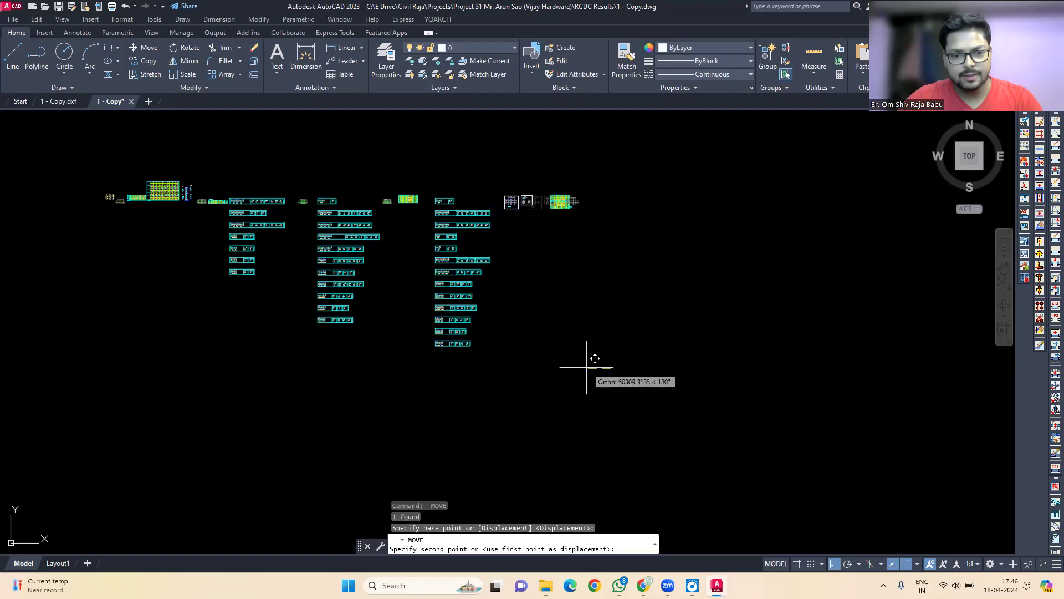
left_click(587, 368)
Window-select the grid plan and move it right, clear of the schedule table.
scroll(592, 185, "up", 5)
scroll(592, 184, "up", 2)
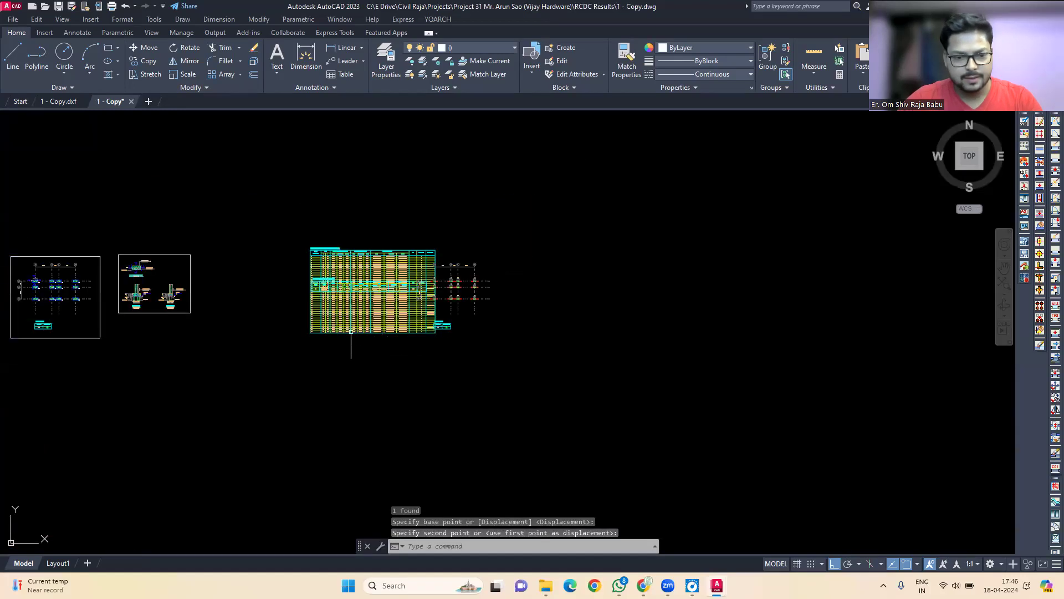
left_click(554, 310)
left_click(453, 171)
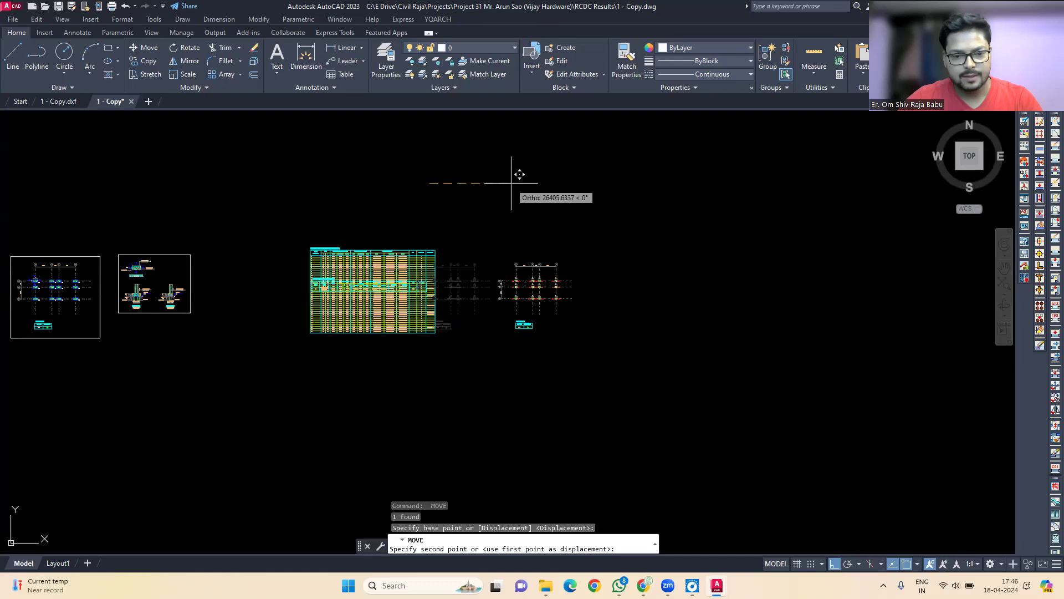
left_click(518, 171)
left_click(388, 350)
Move the schedule table left and place the long strip to its right.
left_click(356, 279)
key("Return")
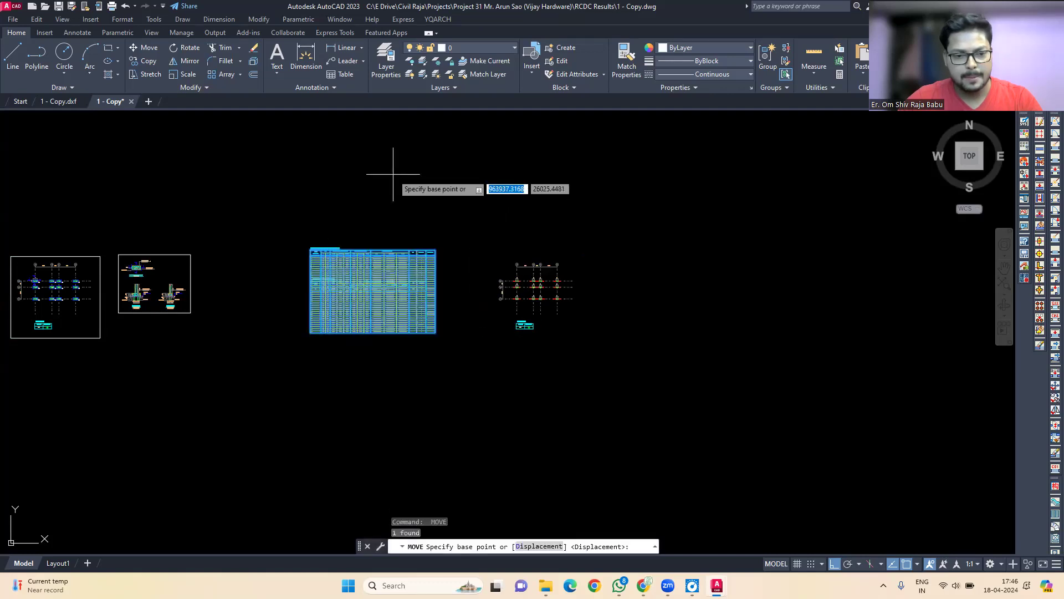
left_click(394, 169)
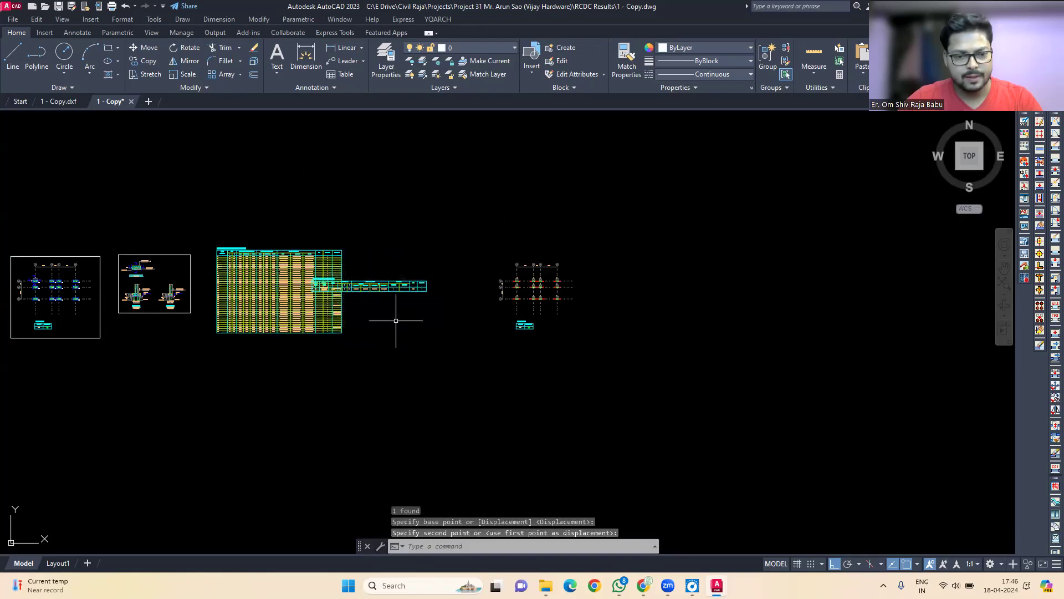
left_click(396, 320)
key("Return")
left_click(356, 184)
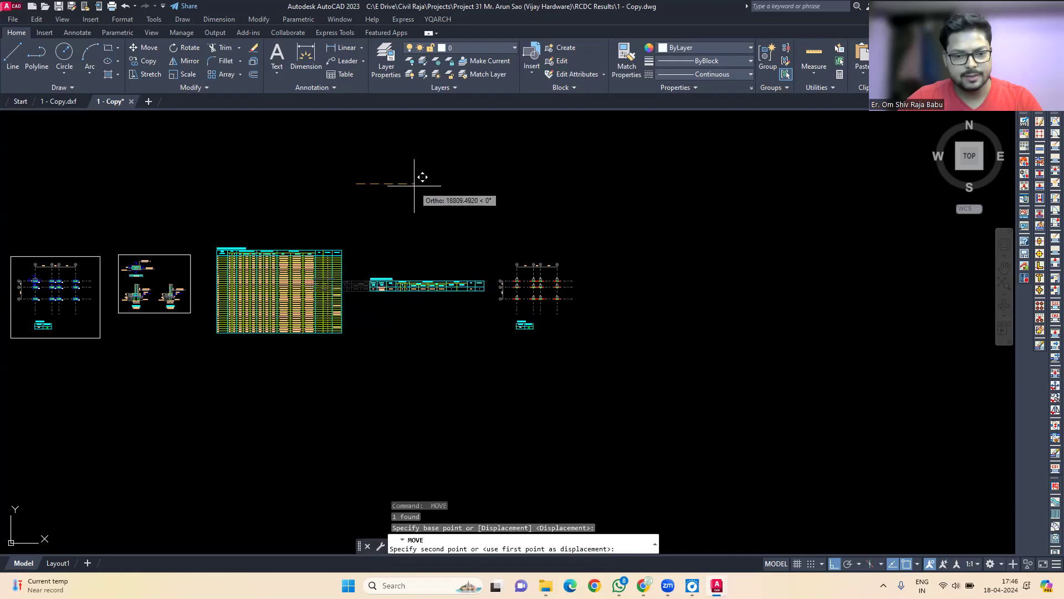
left_click(414, 186)
Select the grid plan, strip and table for a move, then cancel it.
left_click(577, 332)
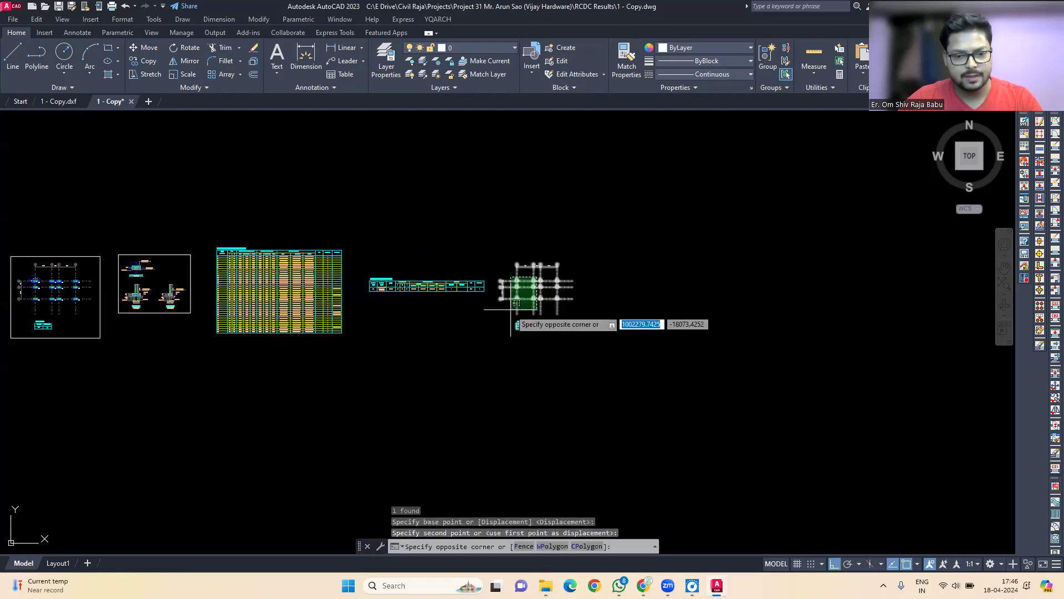
left_click(488, 255)
left_click(392, 282)
left_click(307, 286)
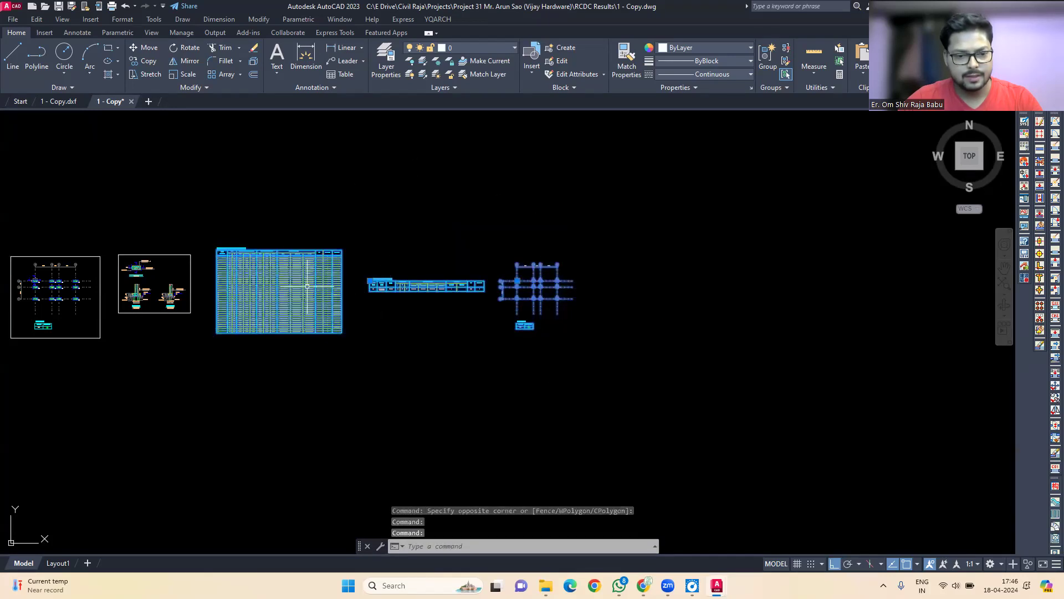
middle_click_drag(240, 324, 441, 326)
type("m")
key("Return")
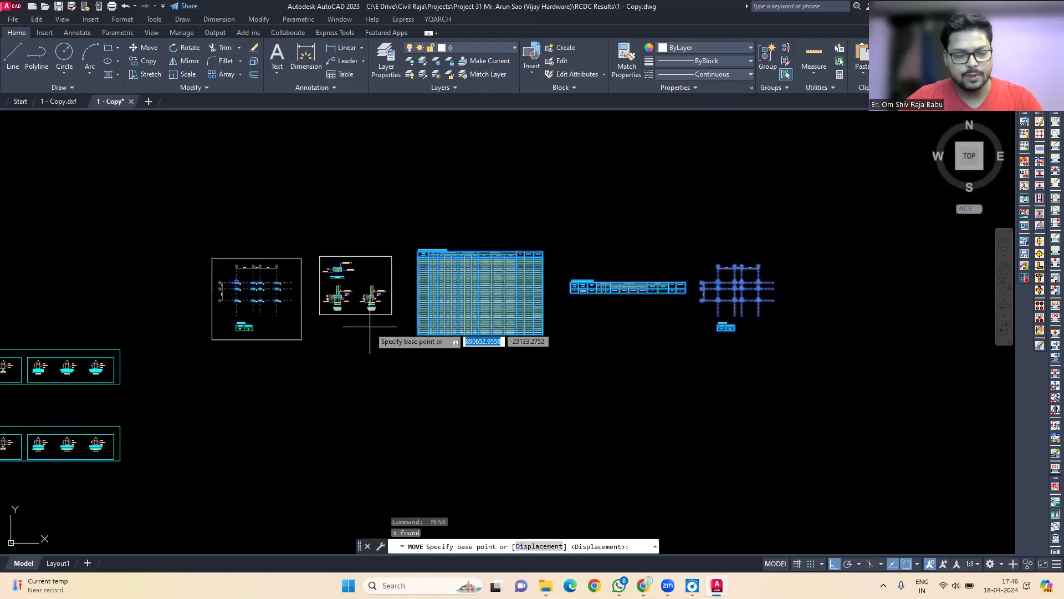
key("Escape")
left_click(366, 333)
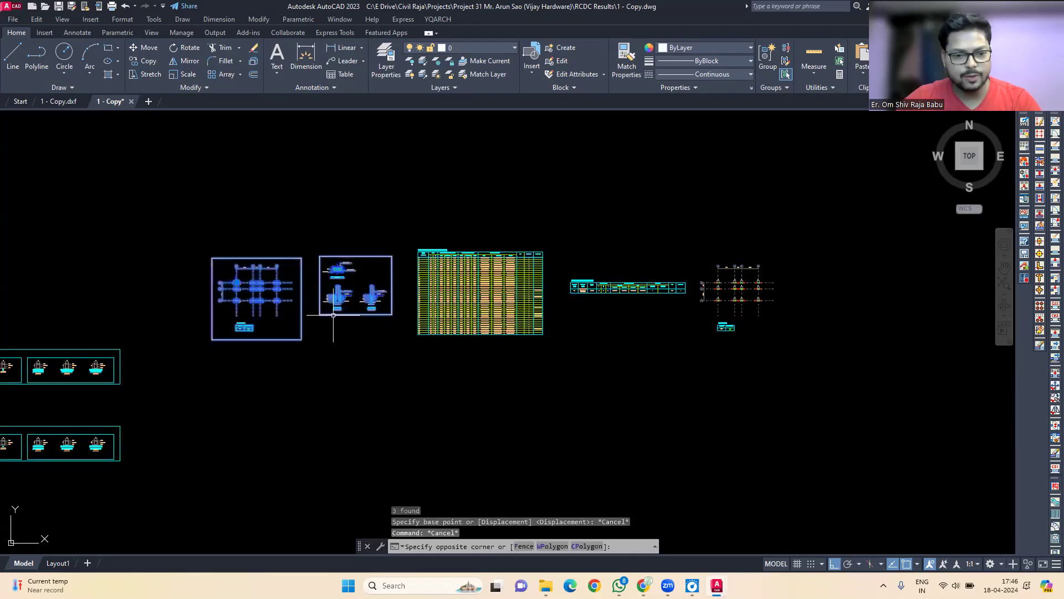
key("Escape")
Pan and zoom to frame the rearranged drawings.
middle_click_drag(321, 373, 606, 373)
mouse_move(0, 300)
middle_mouse_down()
mouse_move(314, 261)
mouse_move(280, 297)
middle_mouse_up()
scroll(315, 262, "down", 3)
scroll(280, 297, "down", 3)
scroll(214, 294, "up", 3)
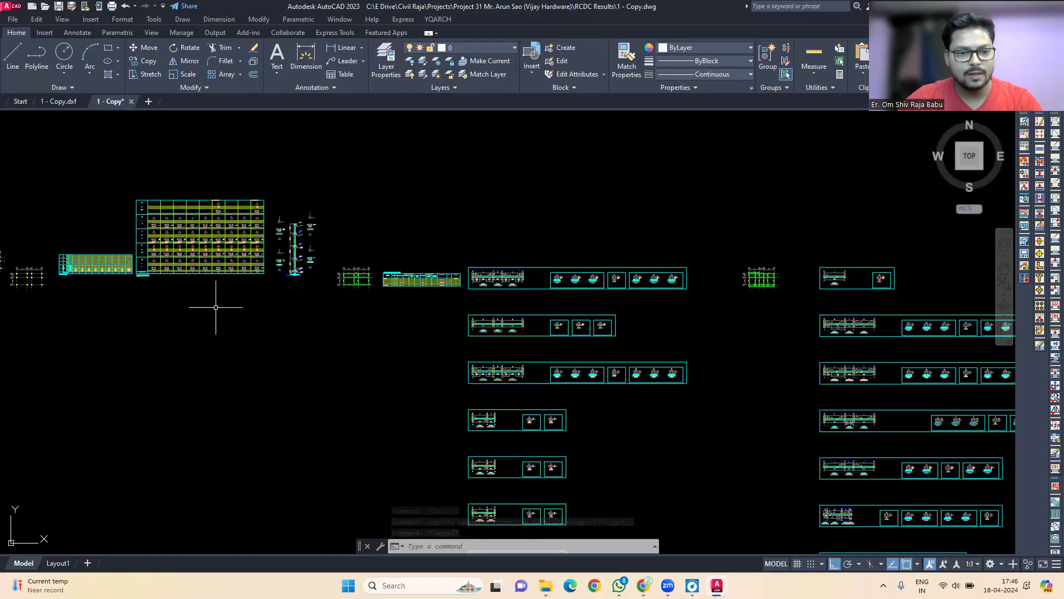
middle_click_drag(219, 303, 292, 334)
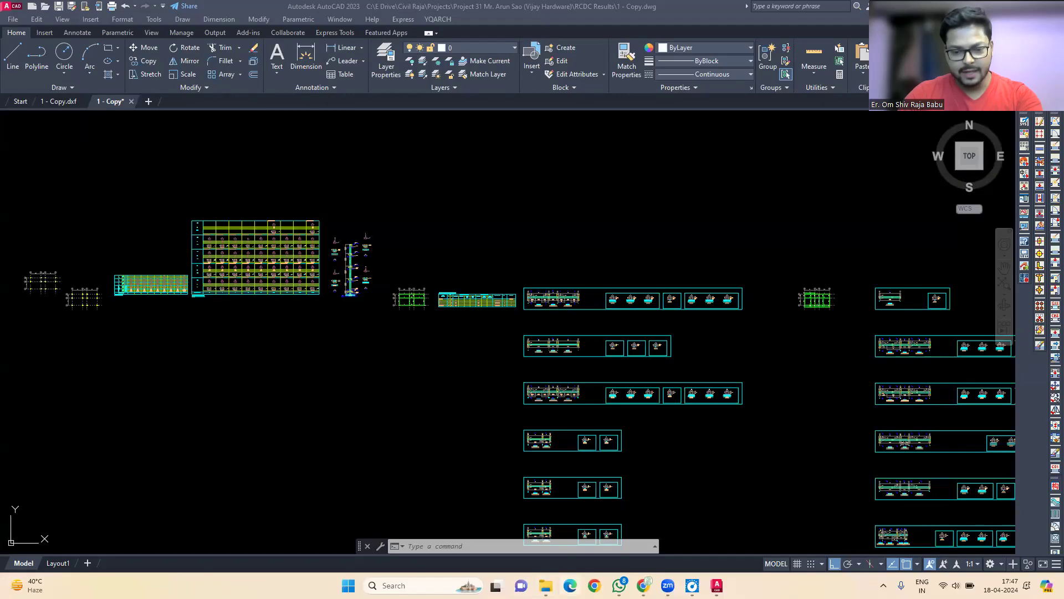
Switch to the DXF files folder, then search for and launch Notepad.
key("alt+Tab")
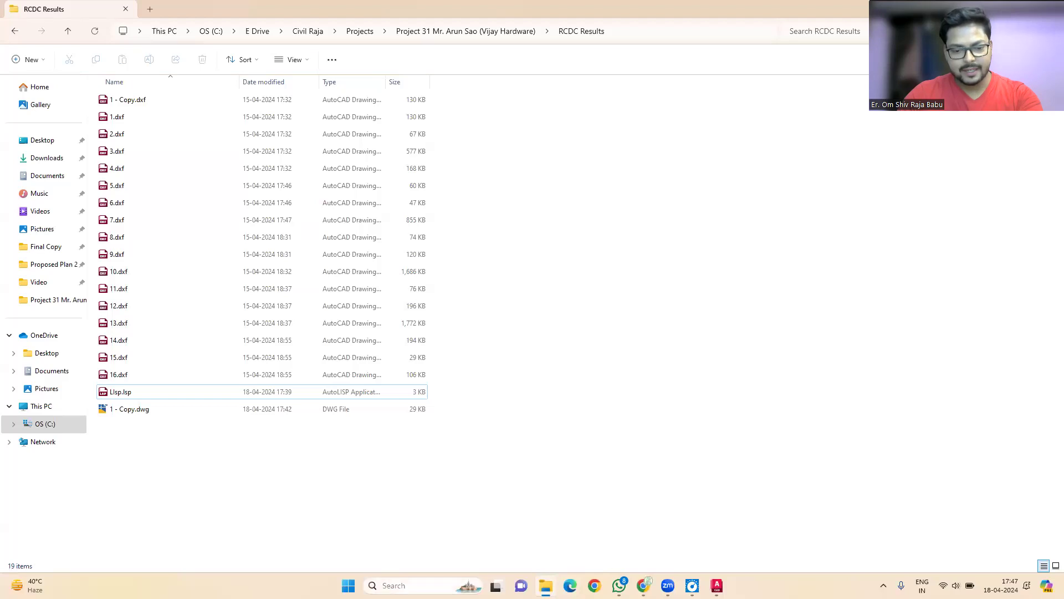
left_click(427, 581)
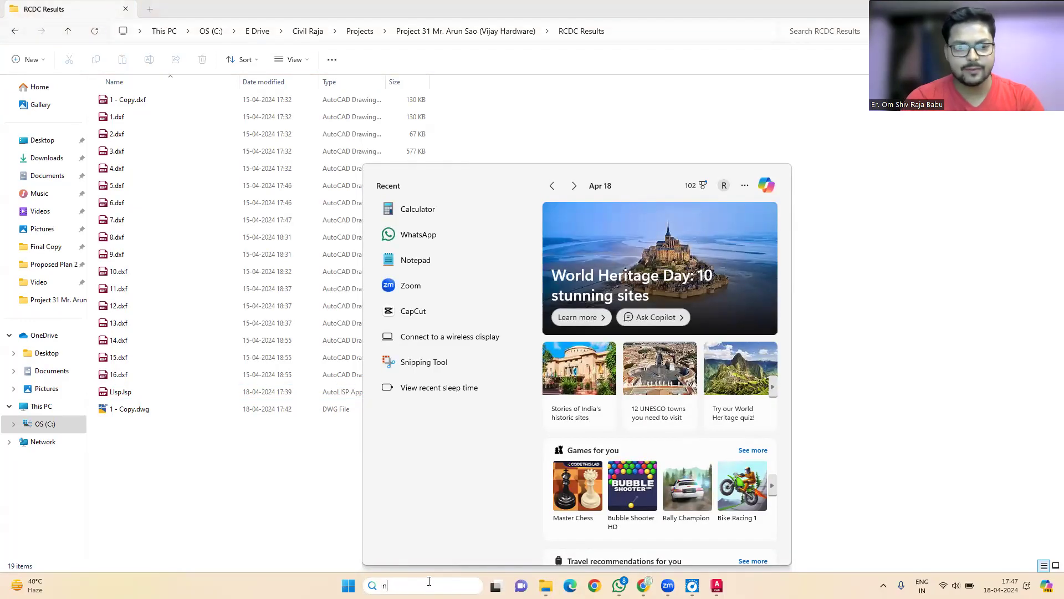
type("o")
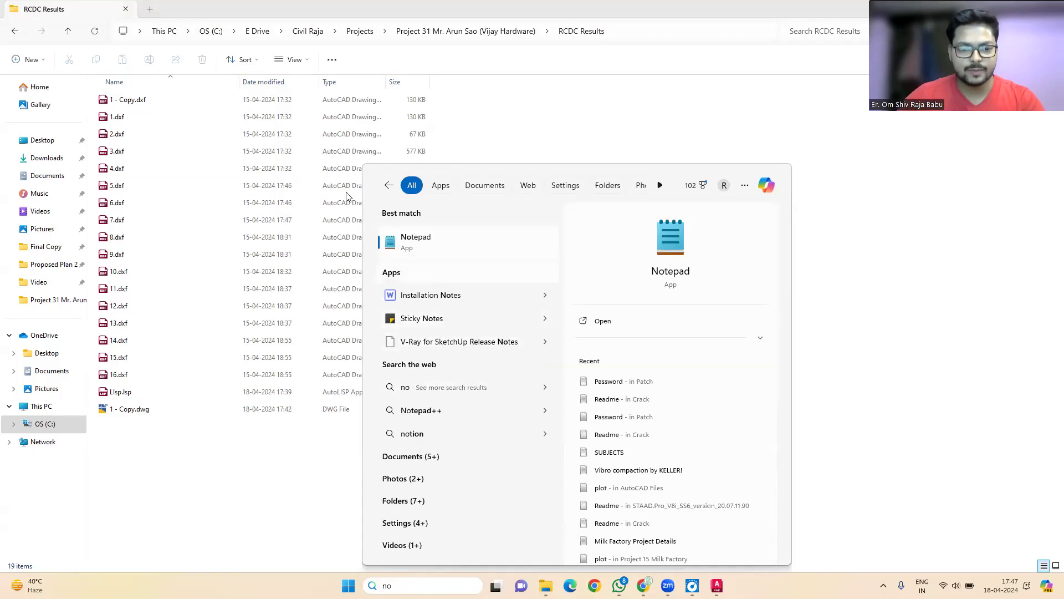
left_click(420, 249)
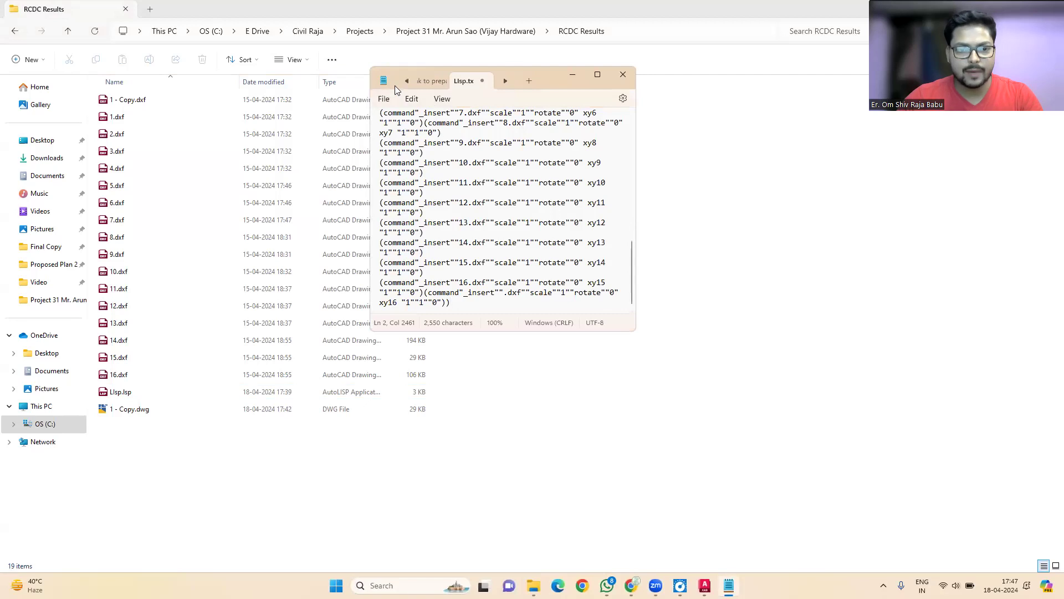
Open the Link to prepare LISP note and maximise the Notepad window.
left_click(406, 81)
left_click(467, 83)
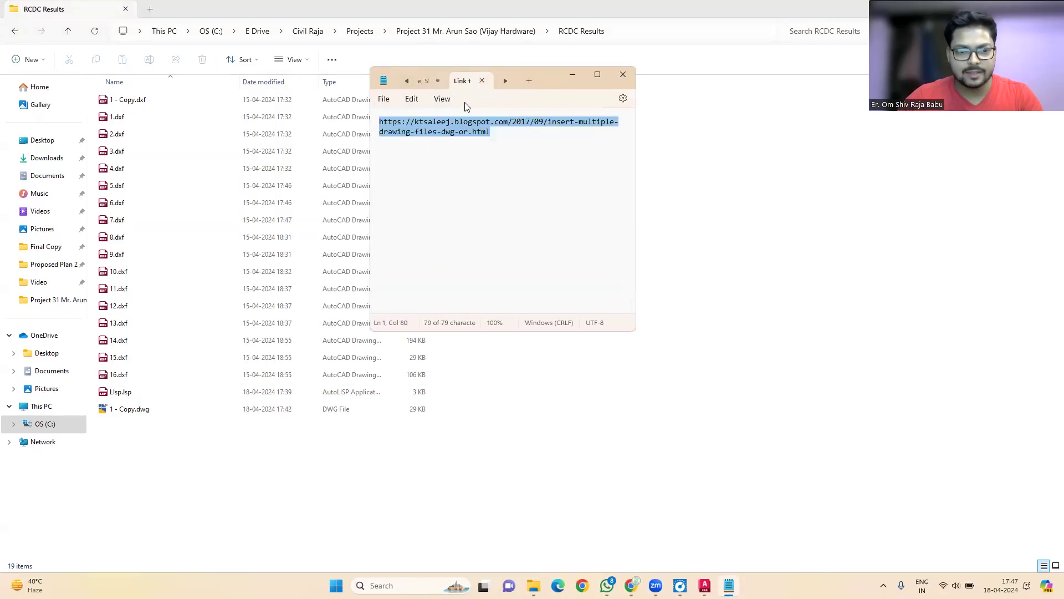
left_click(599, 76)
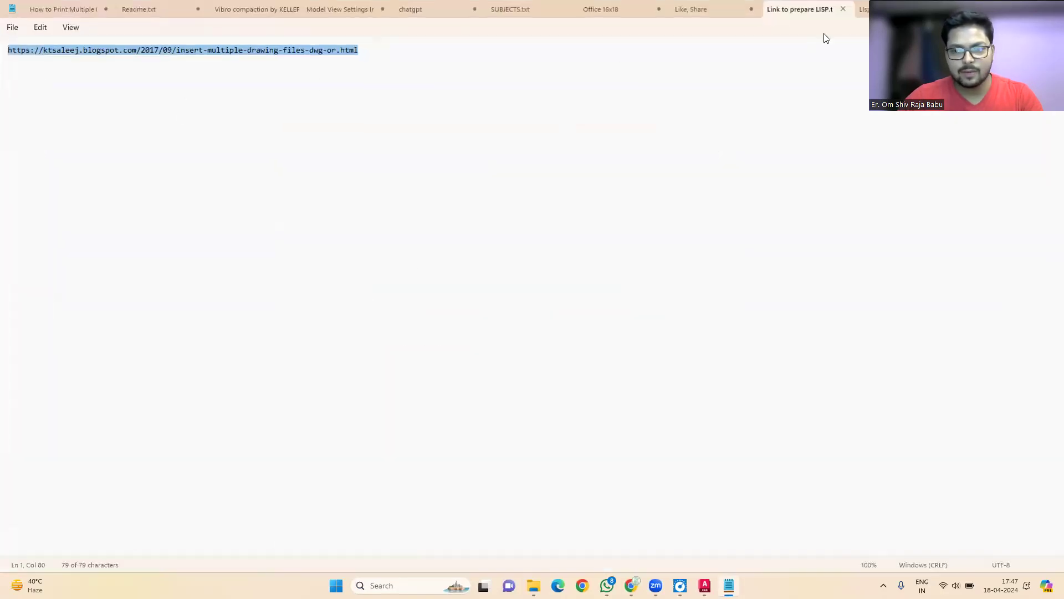
Show the Like, Share note with all its text selected and zoomed to 500%.
left_click(690, 10)
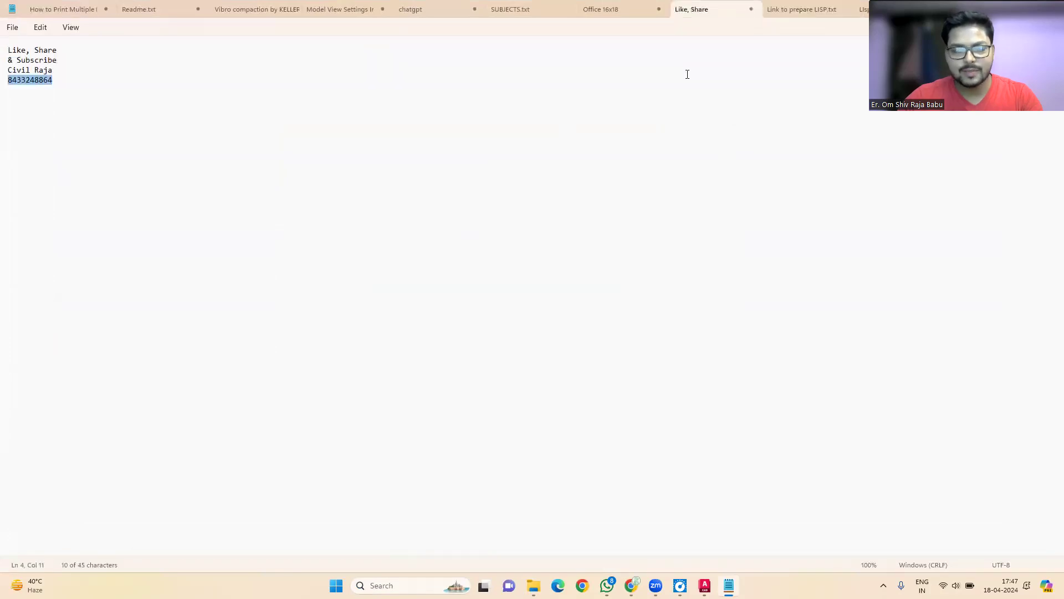
key("ctrl+a")
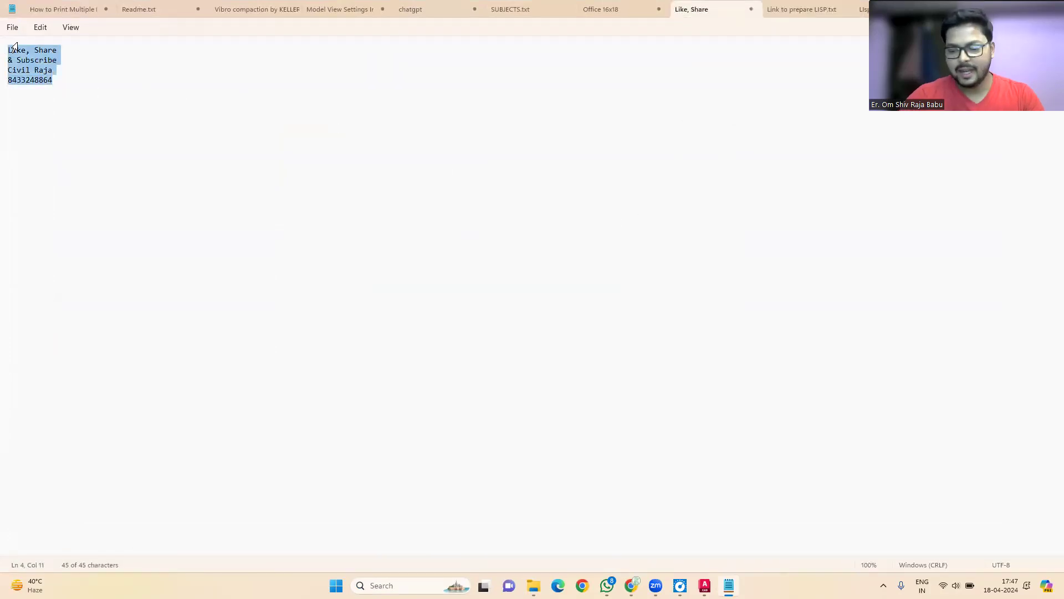
scroll(13, 48, "up", 2, "ctrl")
scroll(11, 48, "up", 5, "ctrl")
scroll(6, 48, "up", 11, "ctrl")
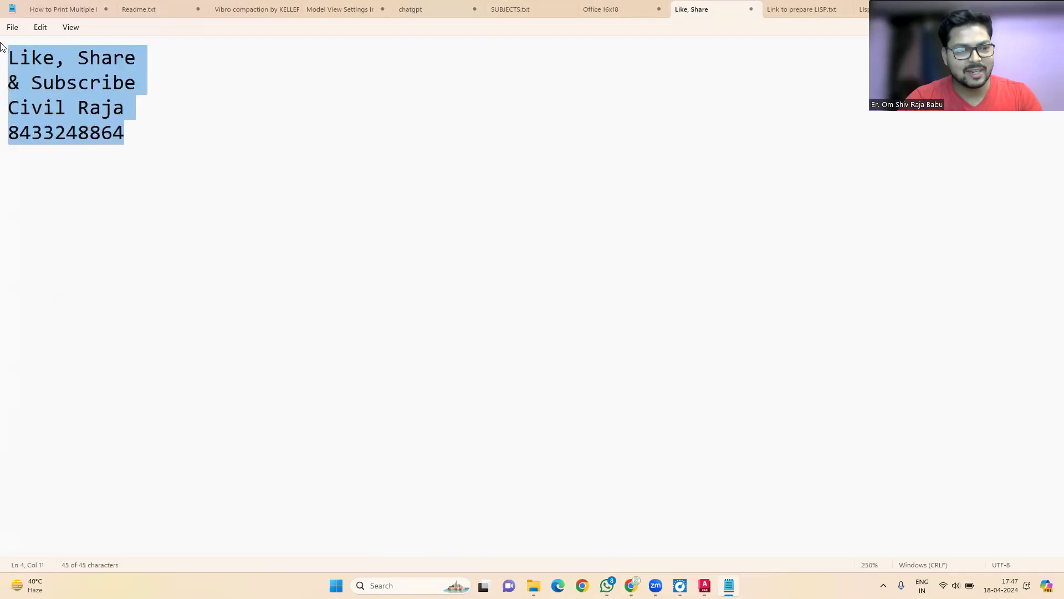
scroll(1, 47, "up", 10, "ctrl")
scroll(2, 47, "up", 12, "ctrl")
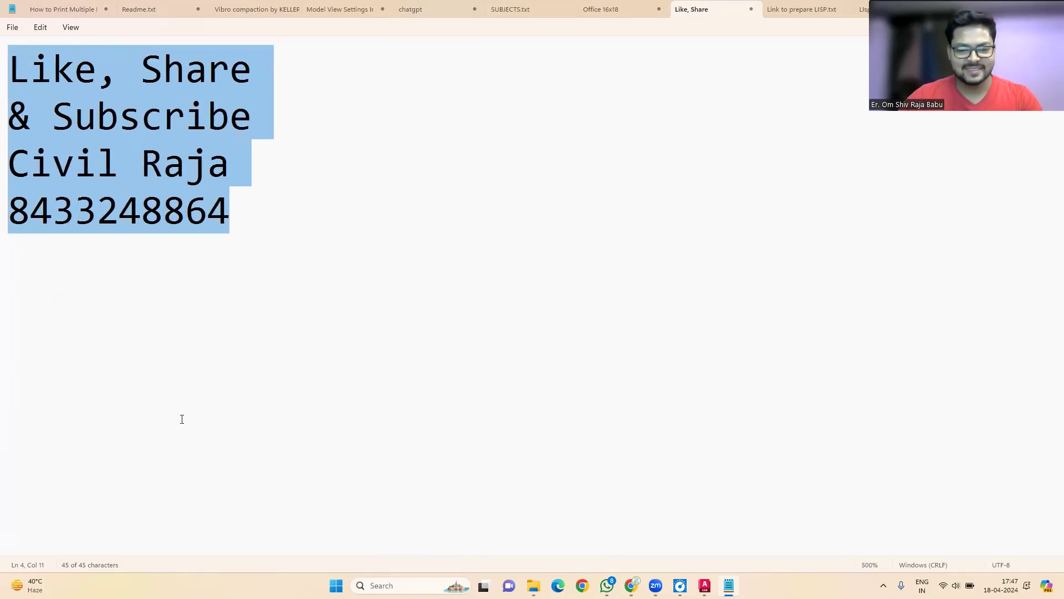